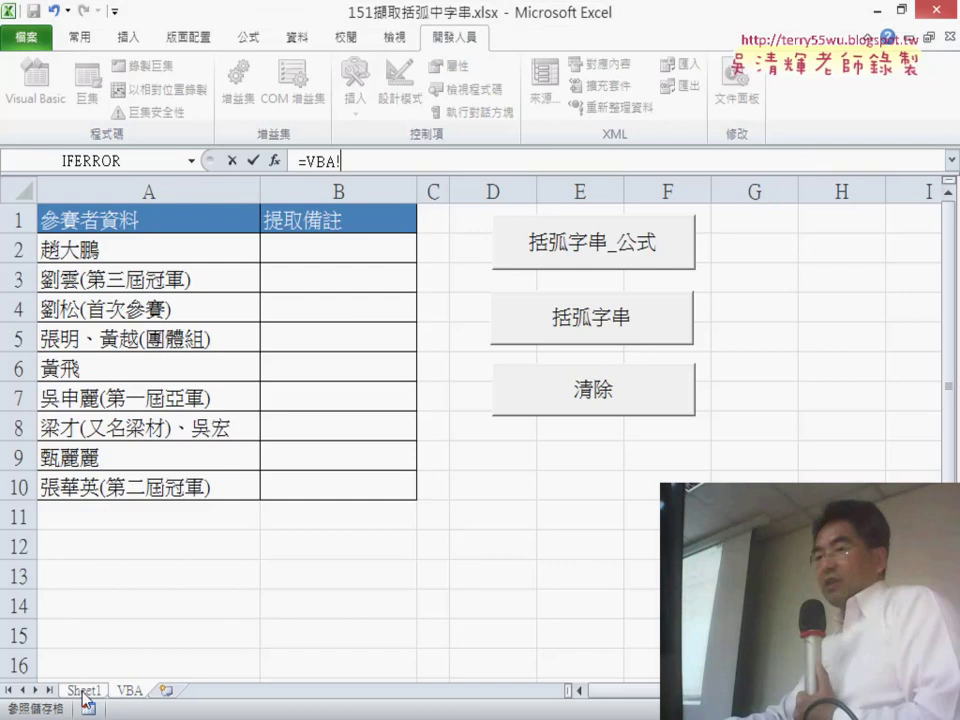
View Sheet1's worked example of extracting bracketed text, then return to the VBA sheet
click(88, 692)
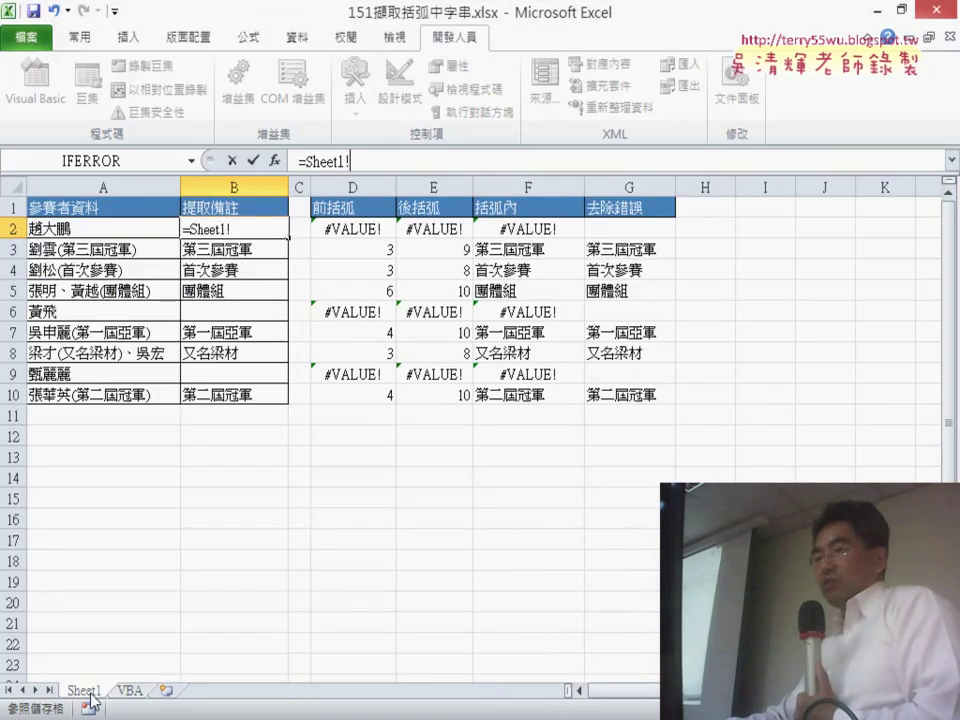
click(148, 692)
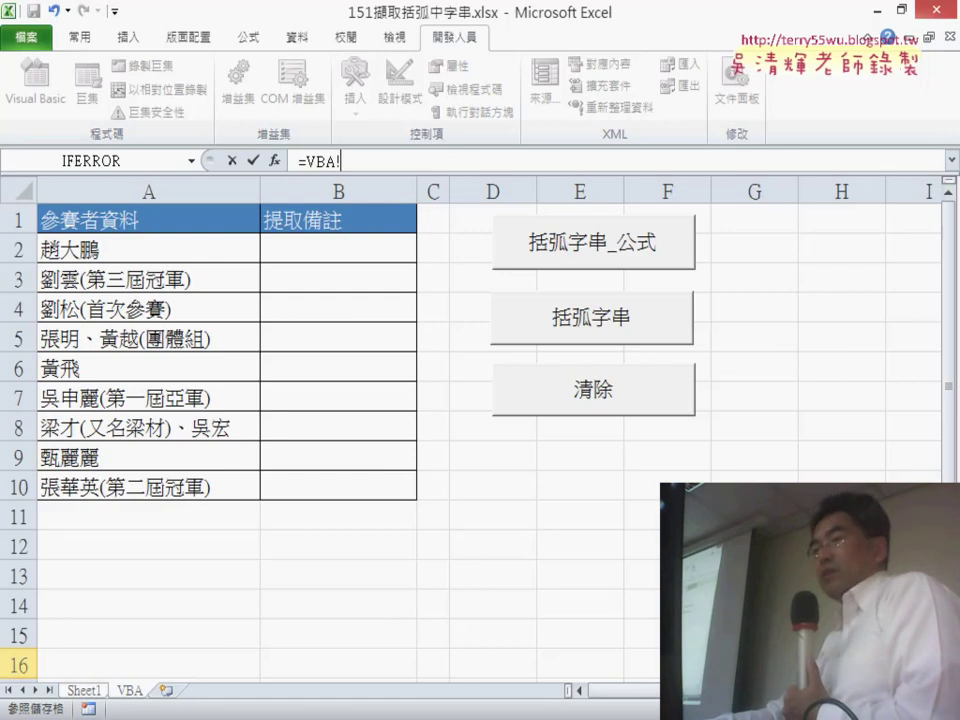
Cancel the stray =VBA! entry, fill B2:B10 using 括弧字串_公式, and inspect B2's formula
click(233, 161)
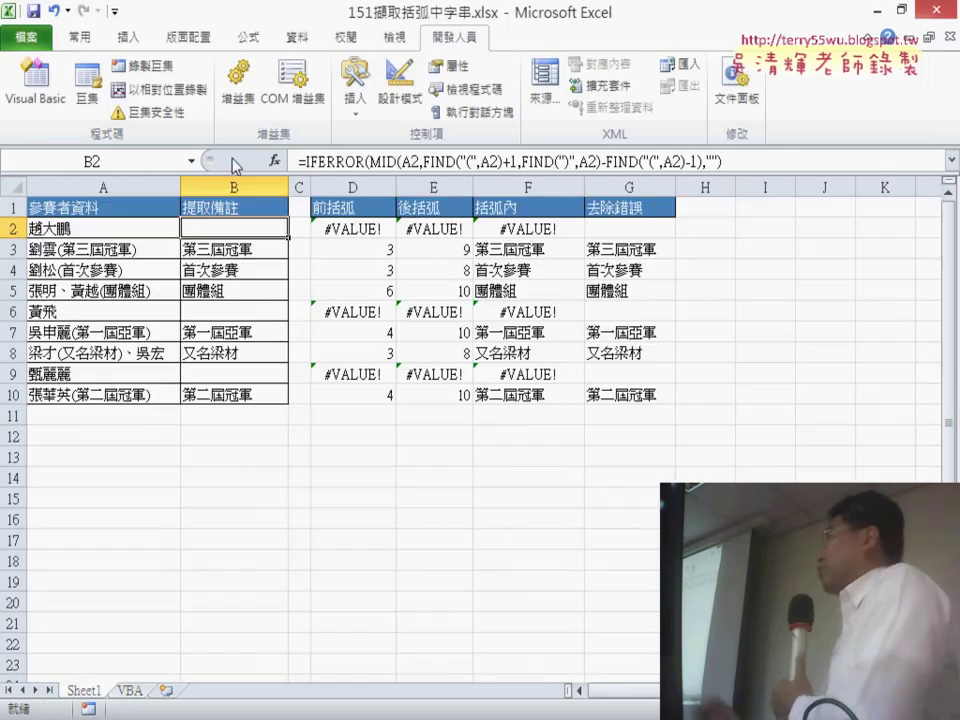
click(133, 690)
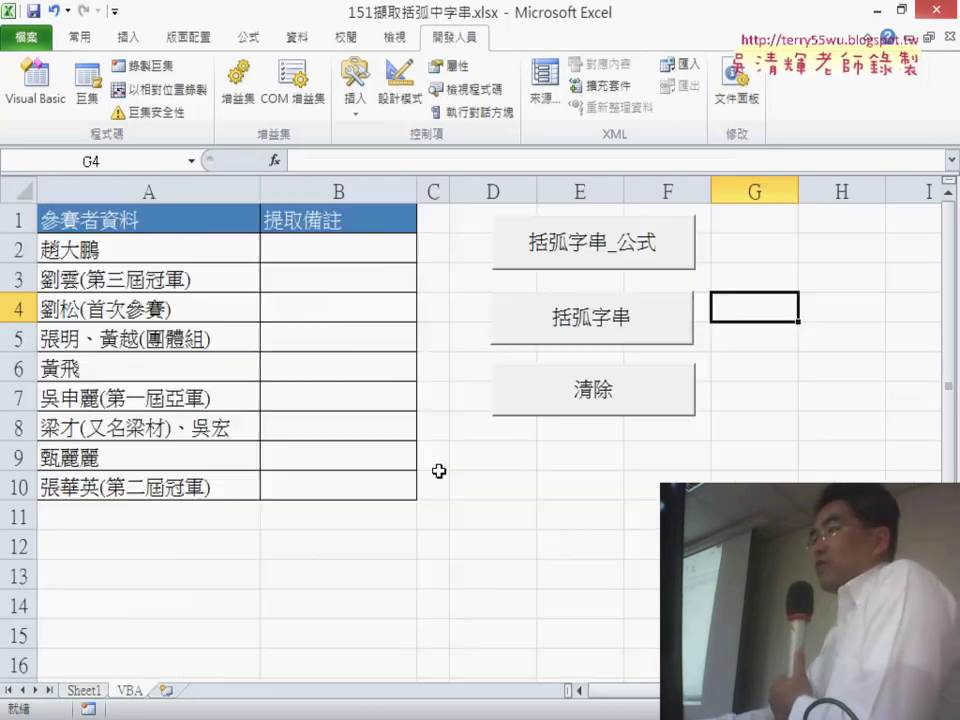
click(365, 252)
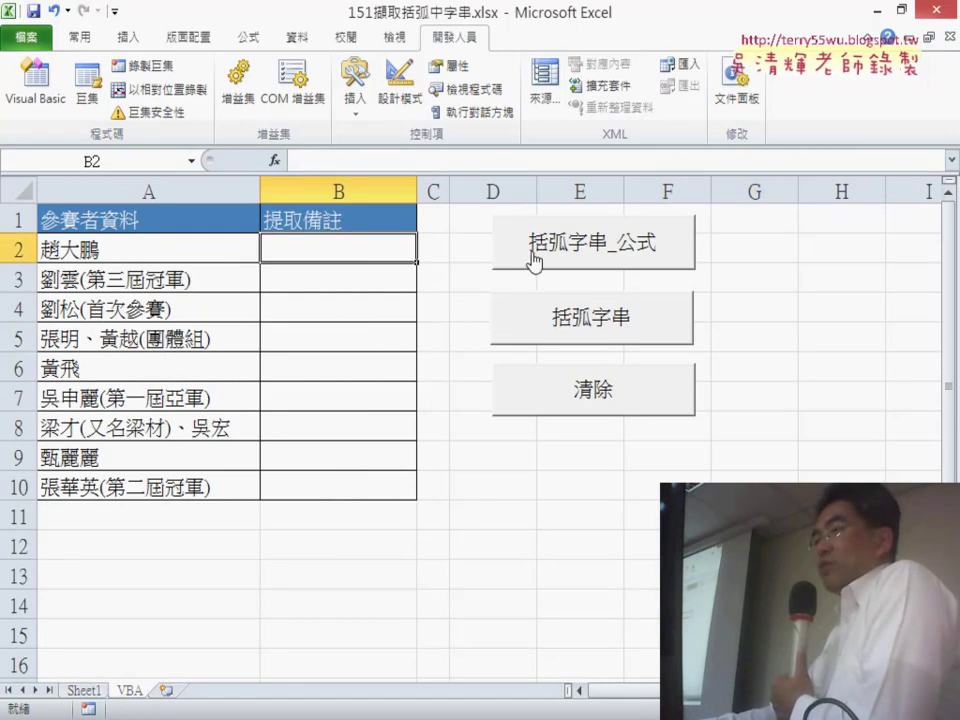
click(746, 336)
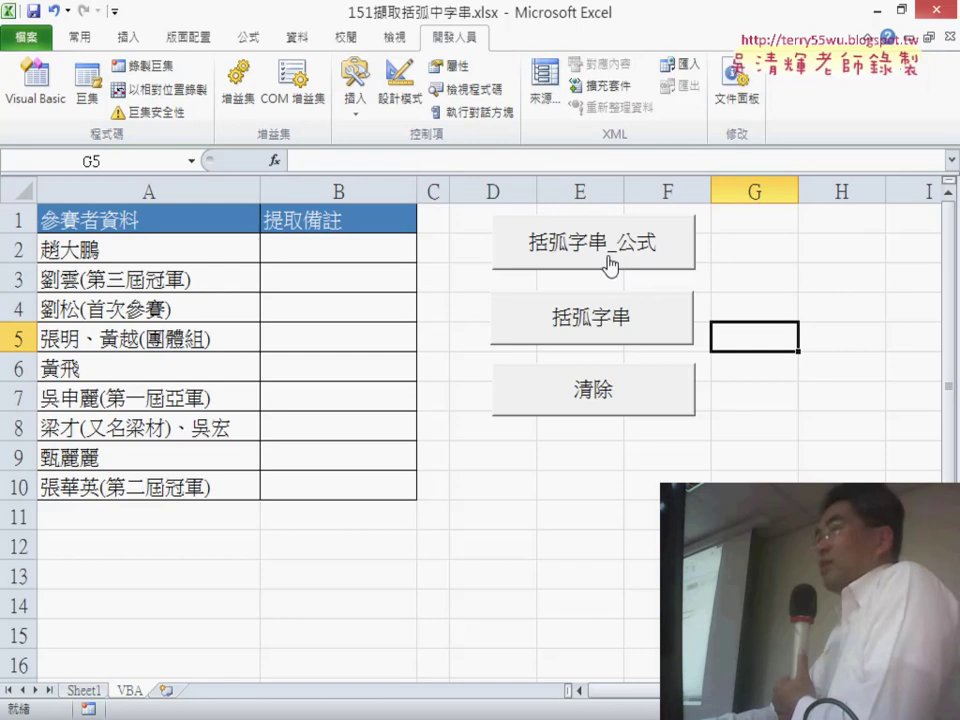
click(611, 264)
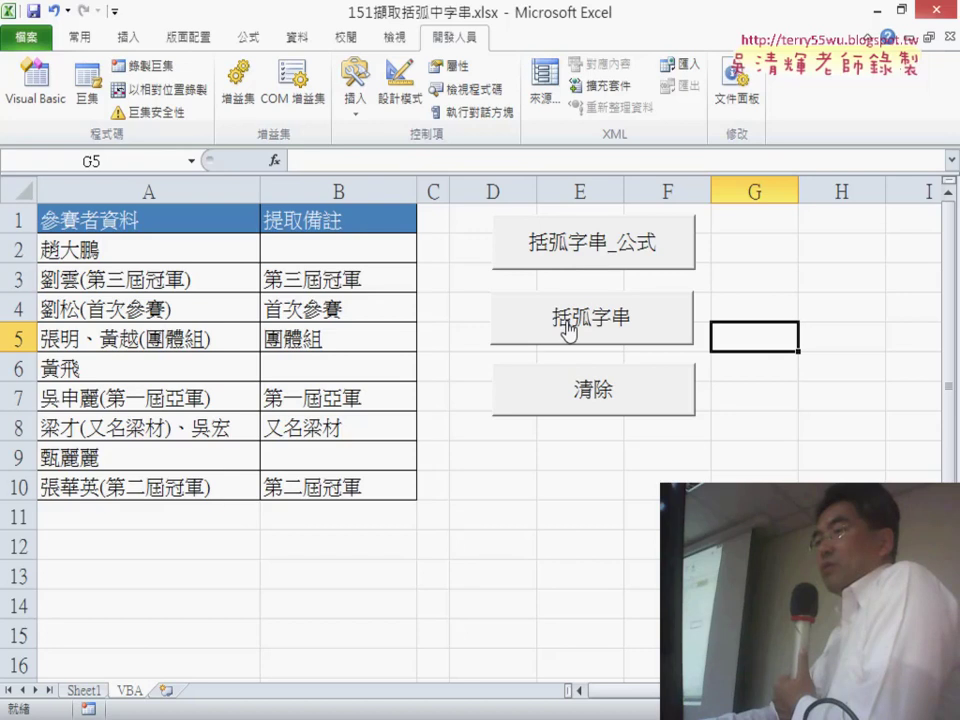
click(340, 253)
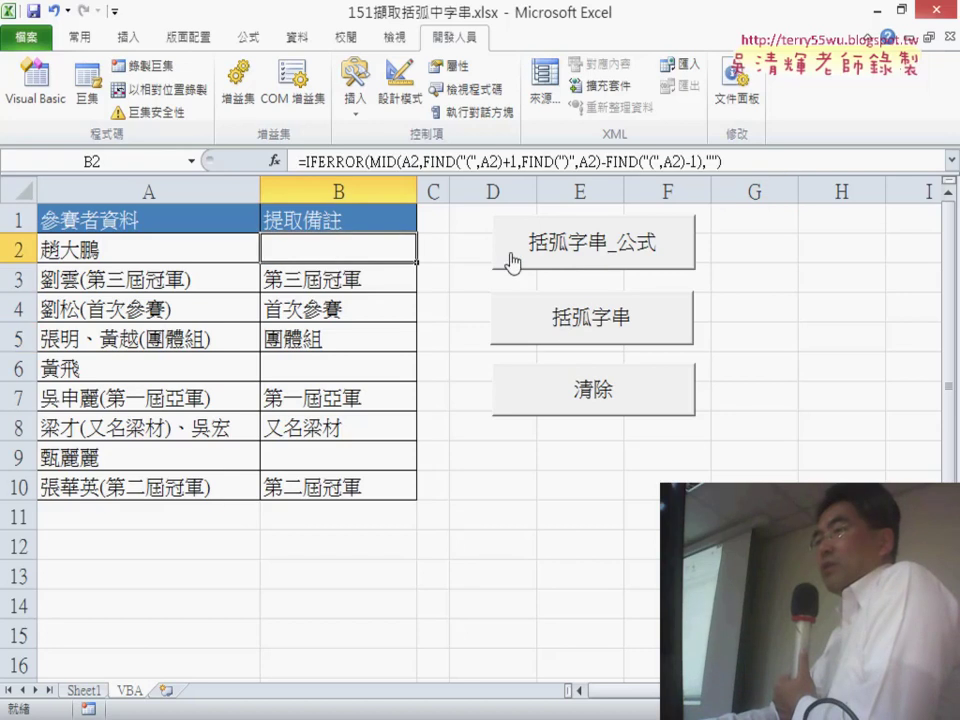
Clear column B, refill it with plain text via 括弧字串, and check B3's stored value
click(827, 390)
click(608, 390)
click(606, 326)
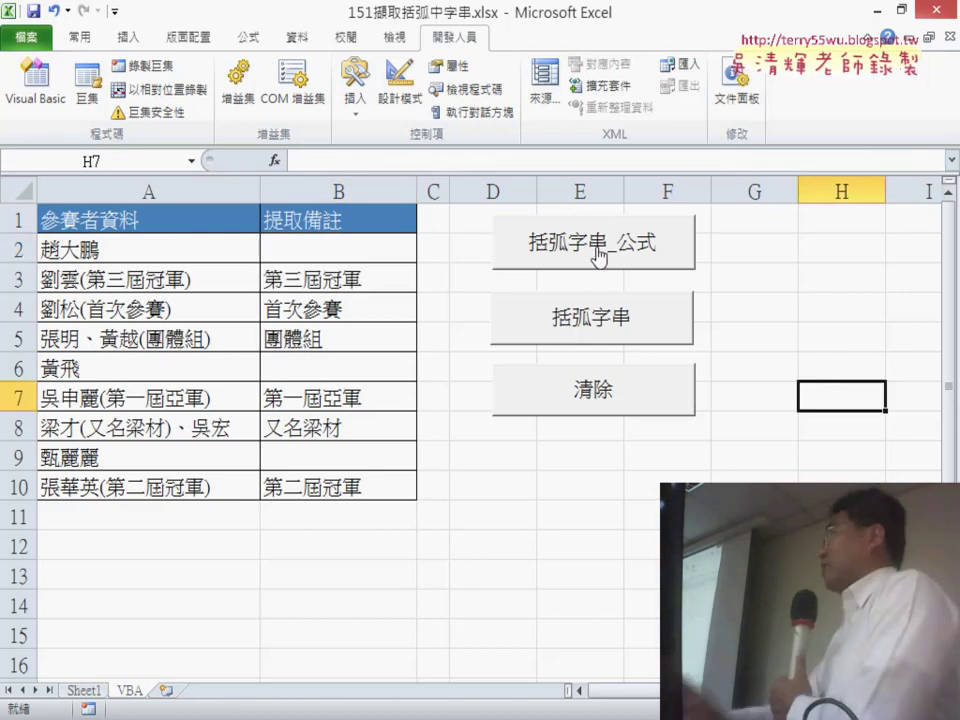
click(352, 255)
click(401, 284)
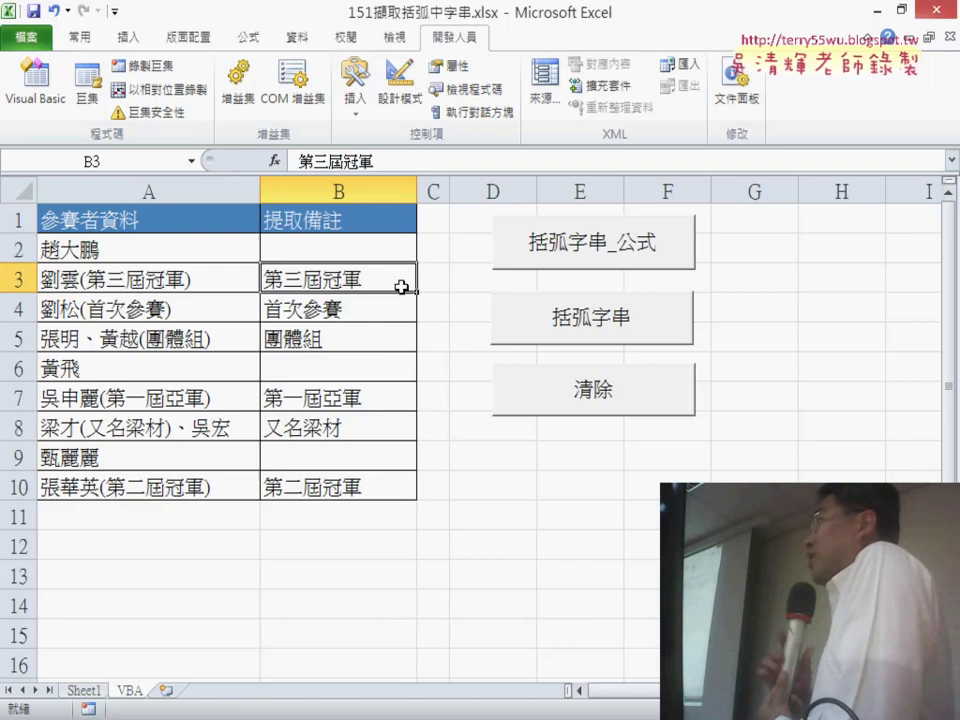
Clear column B again, refill it with 括弧字串_公式 formulas, and inspect B2
click(609, 396)
click(598, 246)
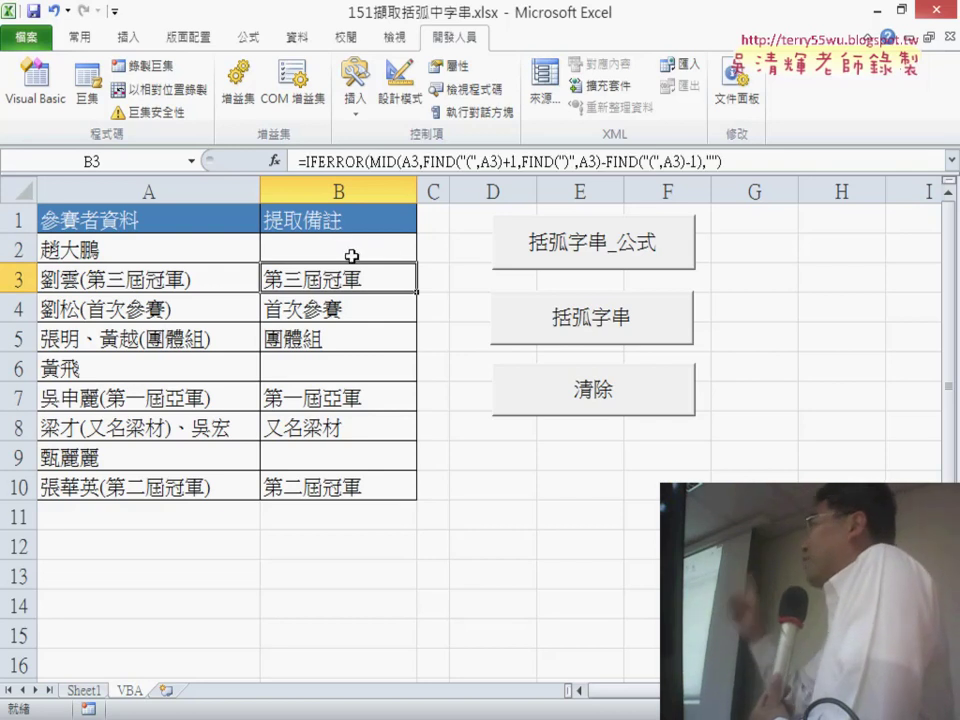
click(348, 251)
drag(348, 251, 354, 490)
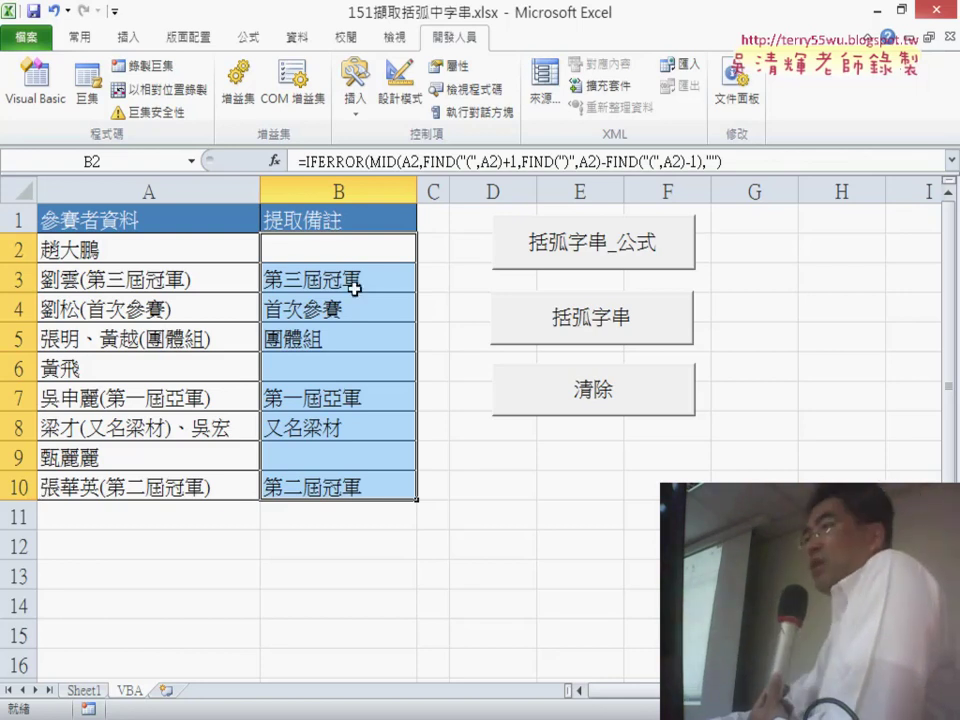
click(354, 254)
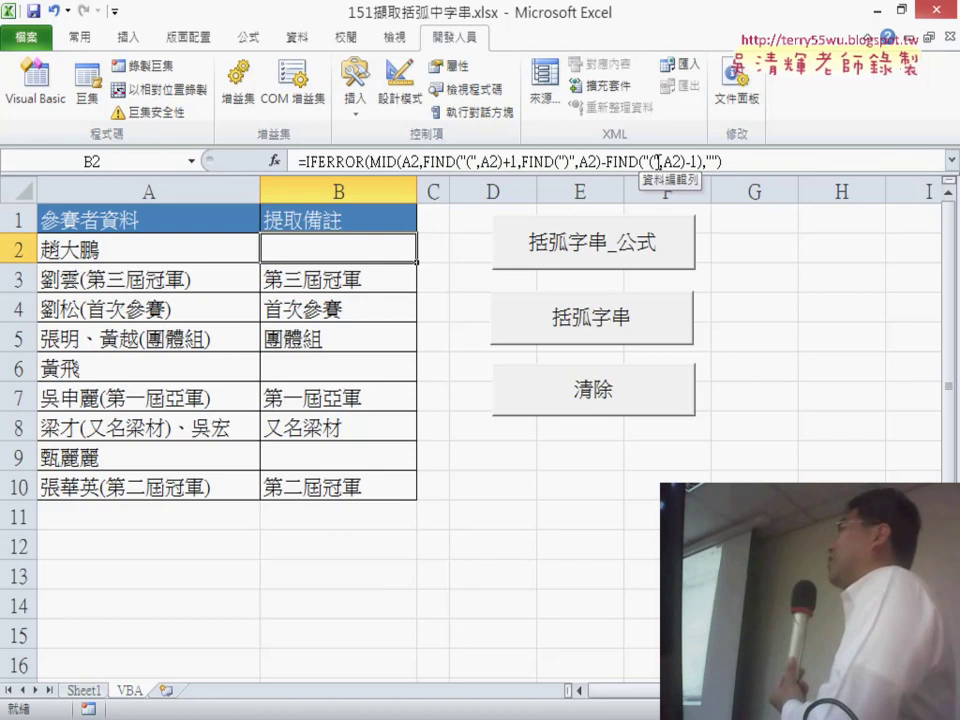
Walk through each A2 reference in B2's IFERROR/MID/FIND formula in the formula bar
click(414, 161)
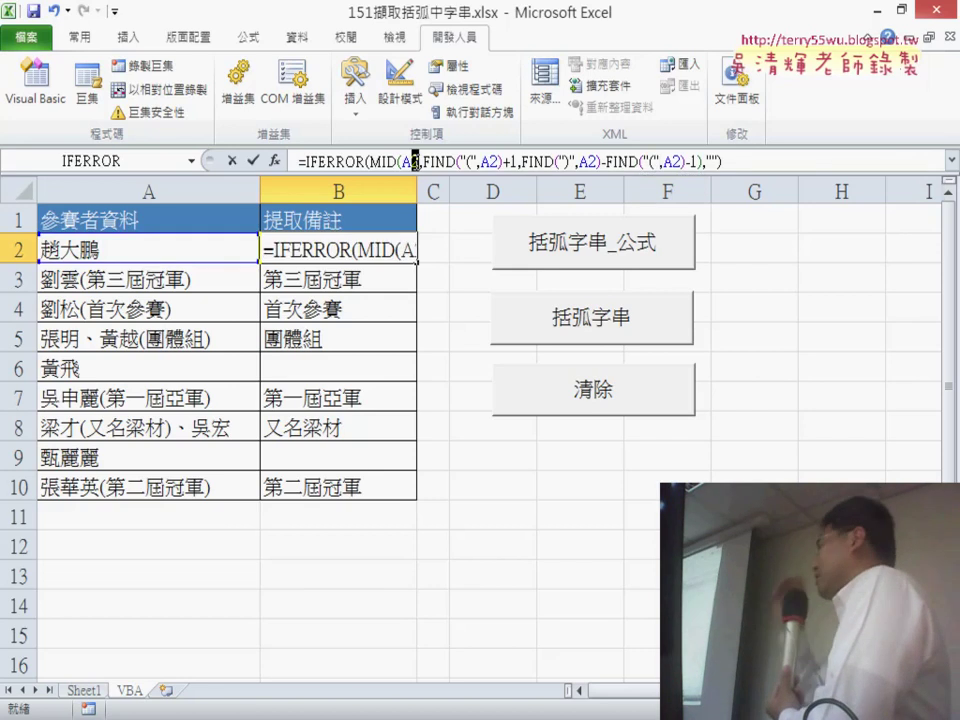
click(490, 161)
click(582, 161)
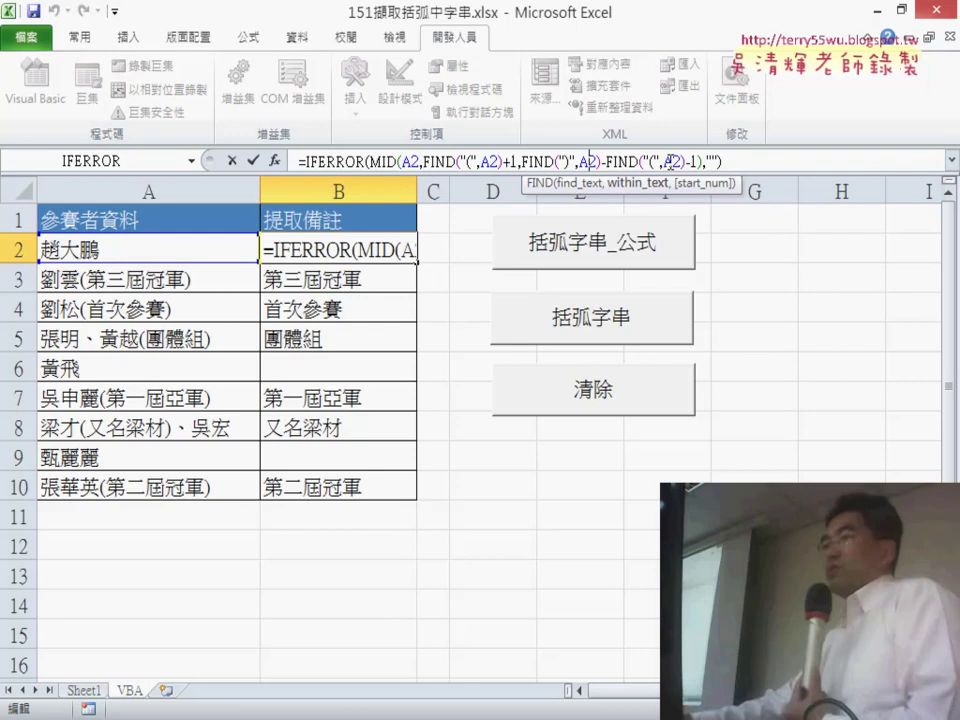
click(674, 161)
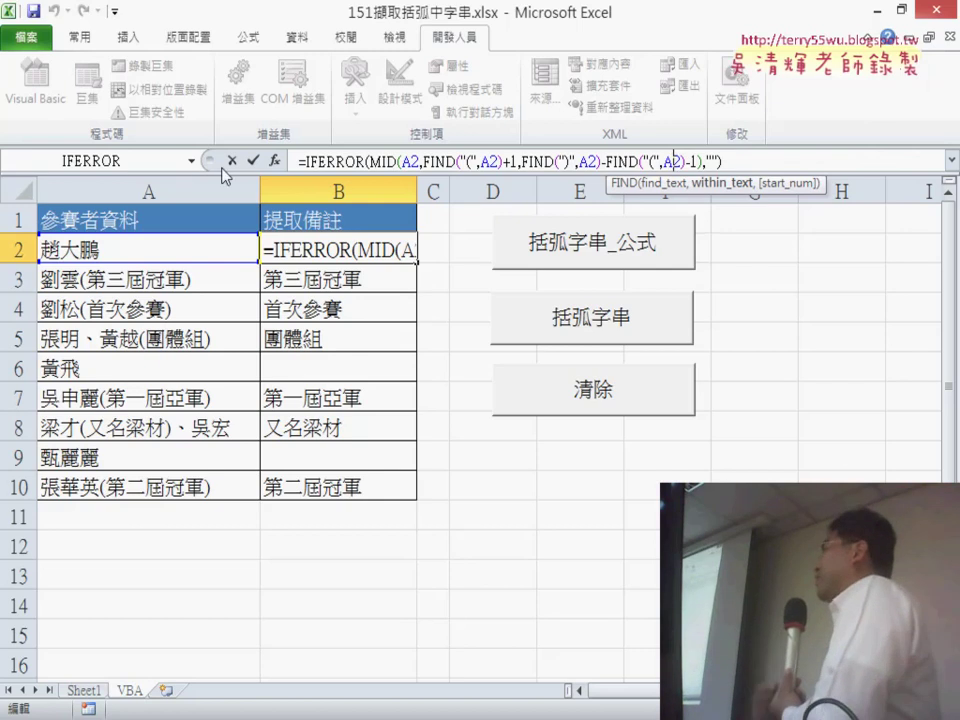
Leave B2's formula unchanged and clear B2:B10 with the 清除 button
click(231, 161)
click(782, 474)
click(650, 392)
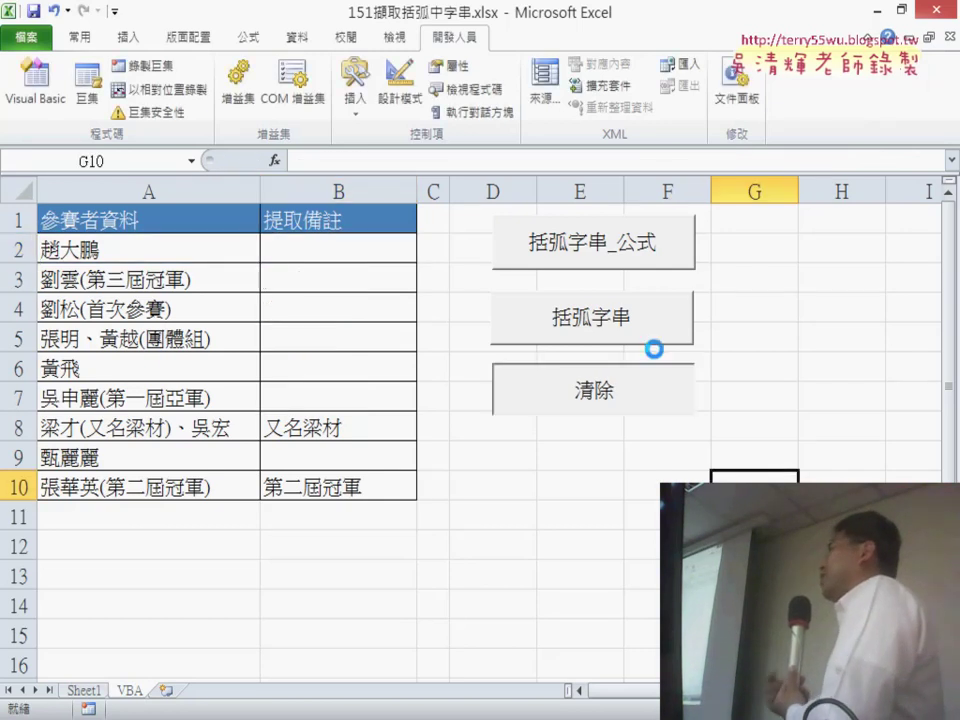
Fill column B with 括弧字串_公式 formulas, inspect B2, clear, then refill as plain values via 括弧字串
click(626, 258)
click(342, 259)
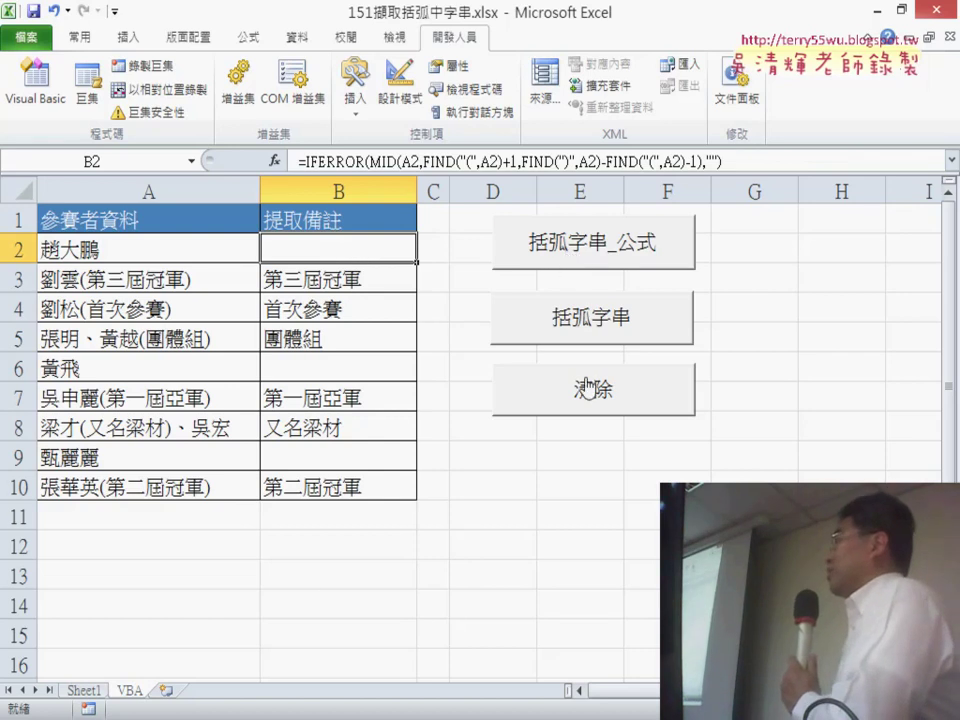
click(524, 392)
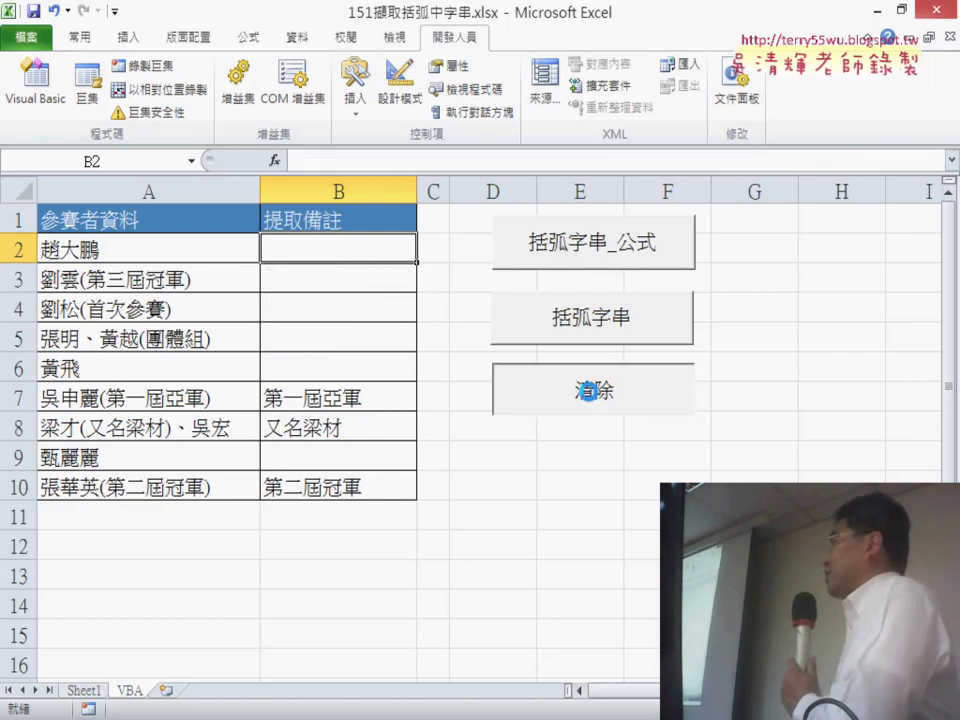
click(622, 342)
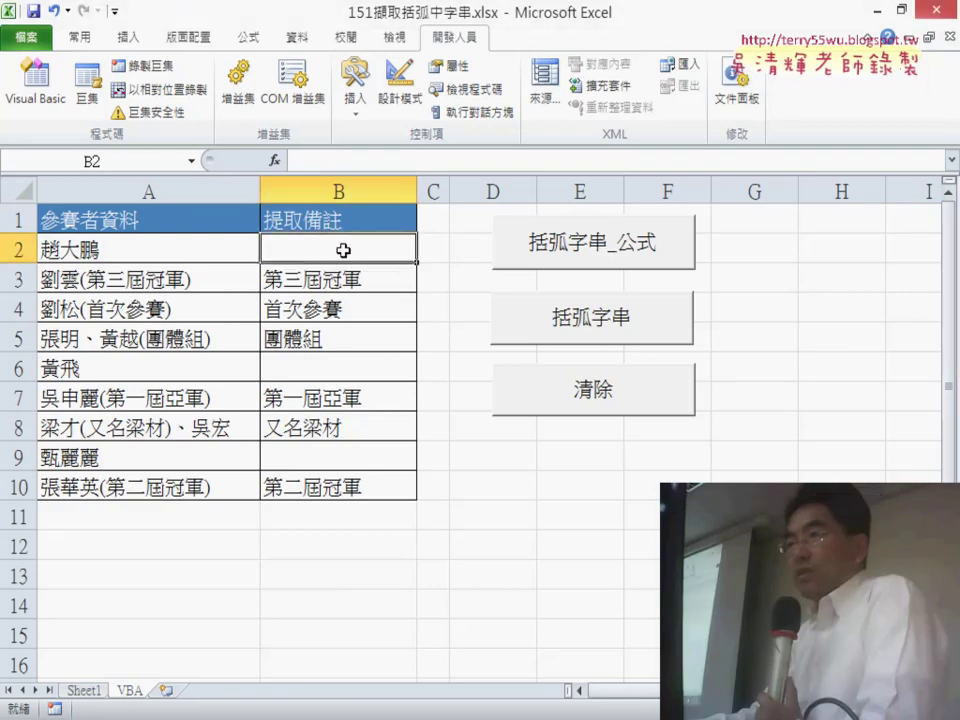
drag(343, 250, 348, 488)
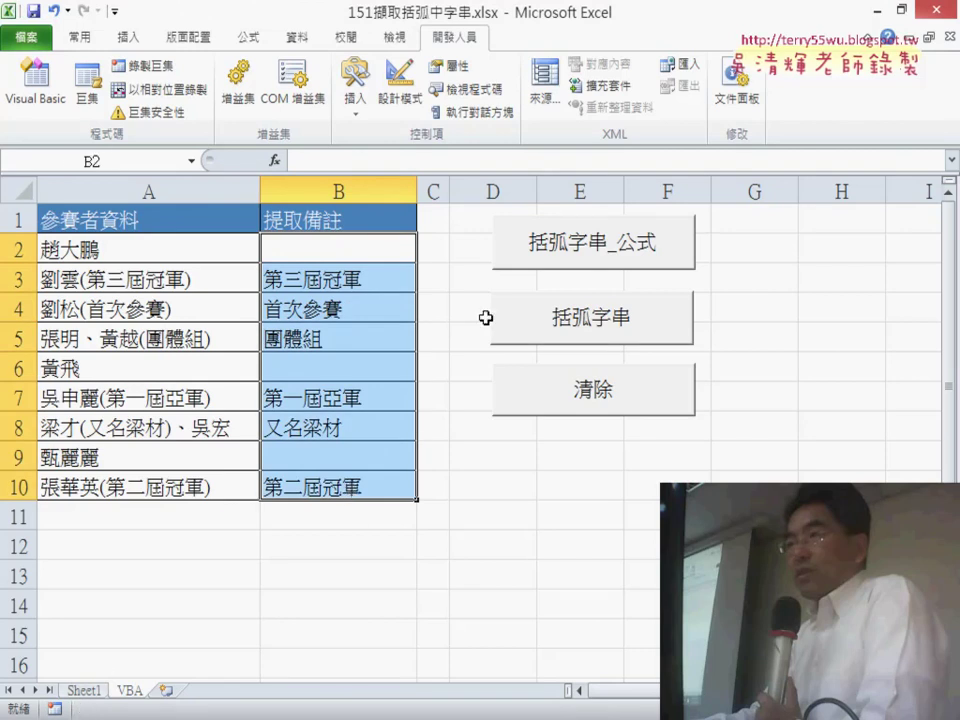
click(15, 248)
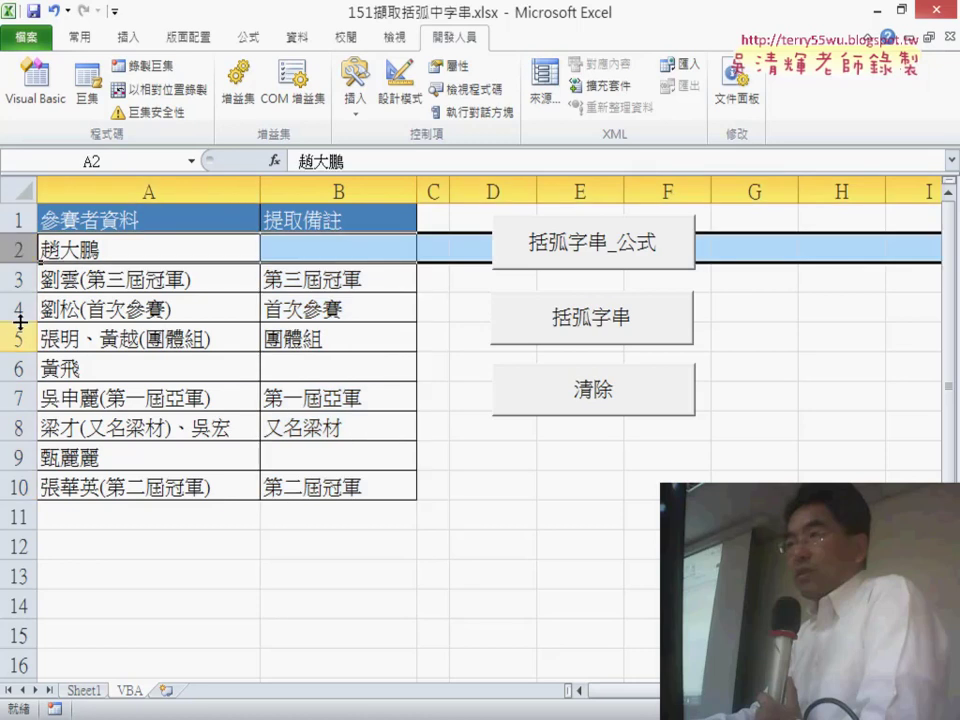
click(25, 490)
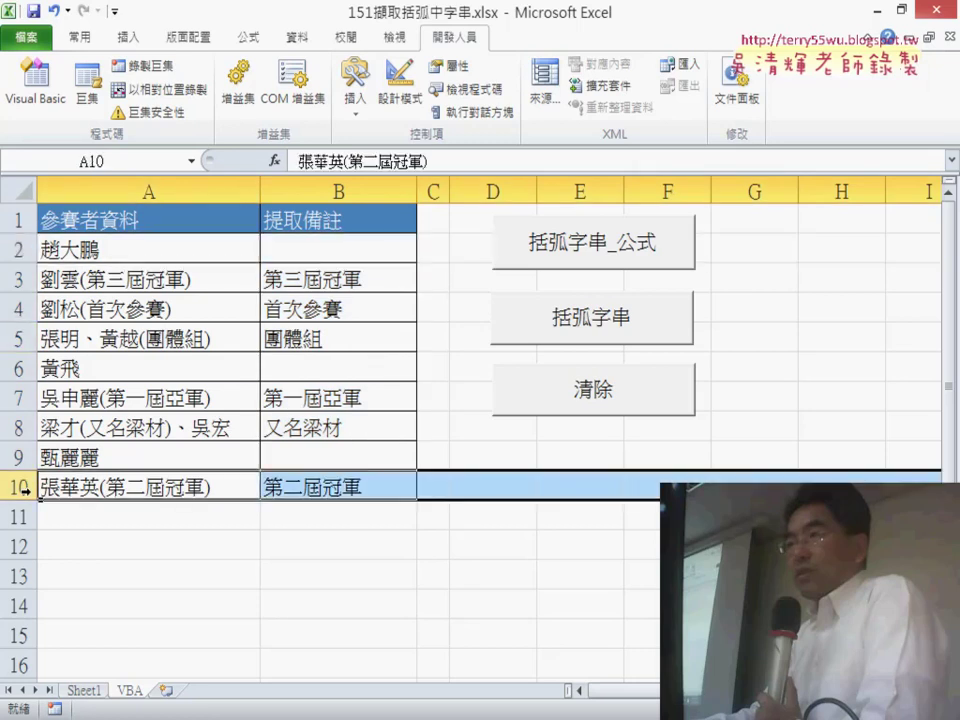
click(345, 247)
Open the 括弧字串_公式 macro code from the formula button's assigned macro
right_click(573, 228)
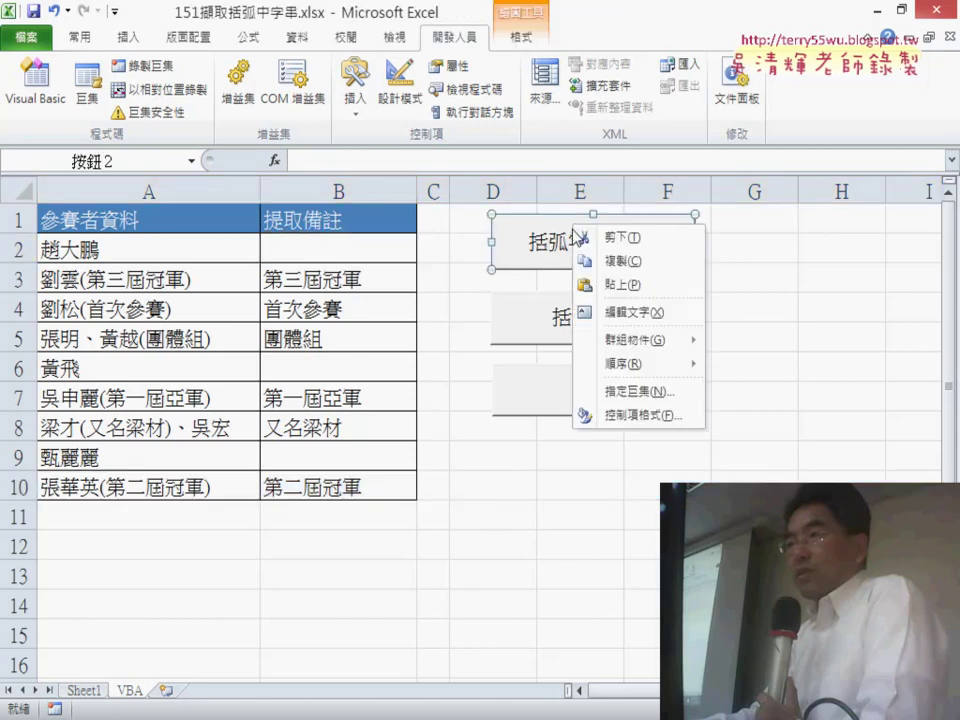
click(633, 388)
click(762, 274)
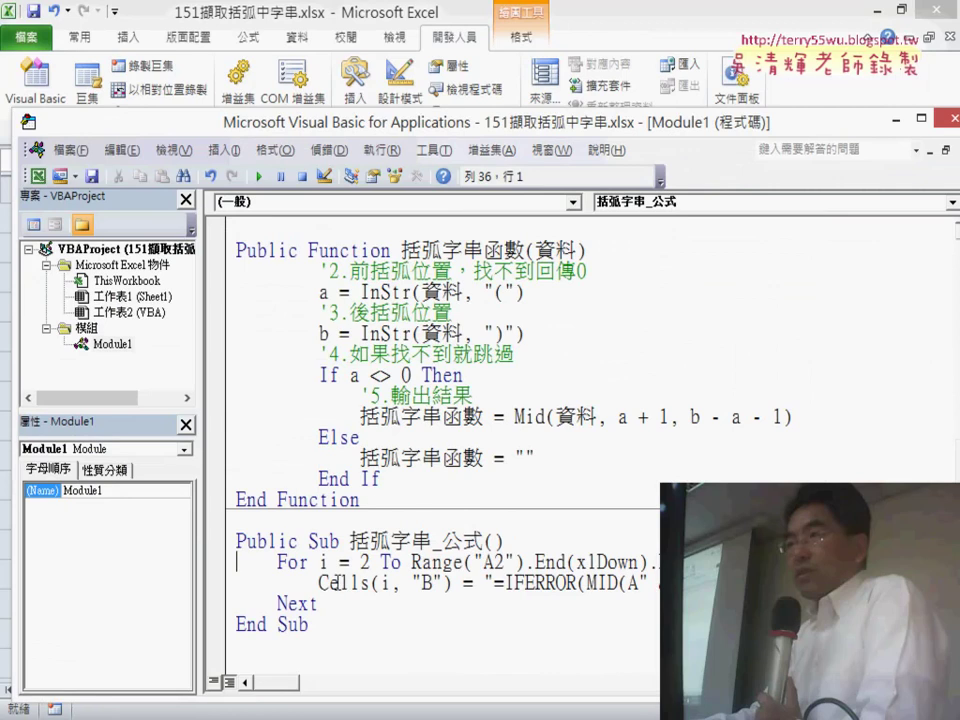
Widen the code area and reduce the loop's Cells(i, "B") assignment to an empty string ""
click(317, 641)
key(Return)
key(Return)
key(Return)
key(Return)
key(Return)
key(Return)
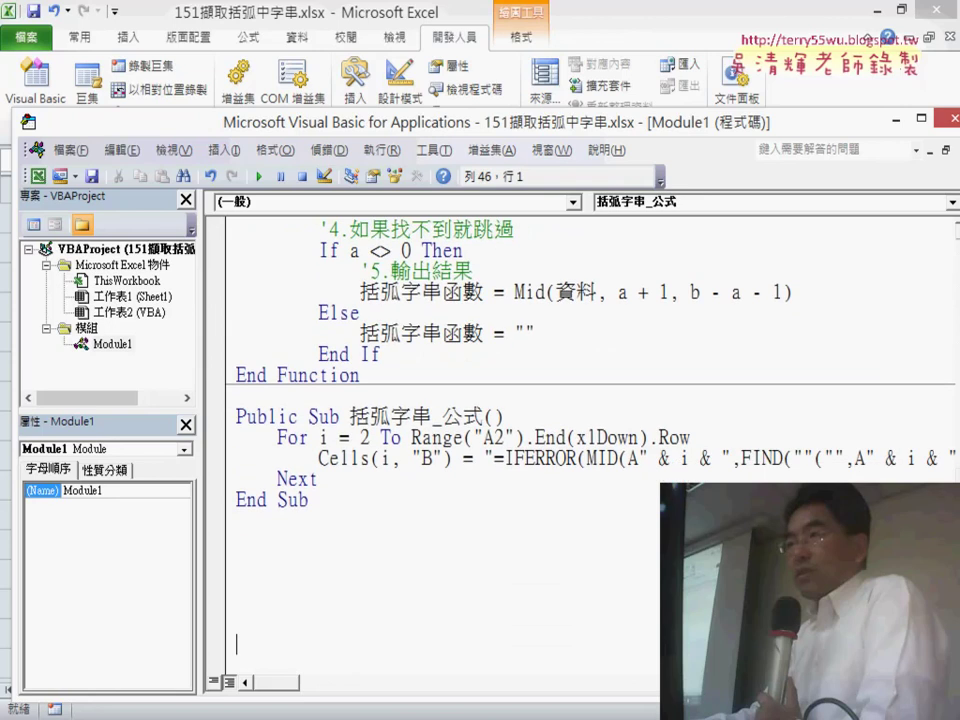
key(Return)
key(Return)
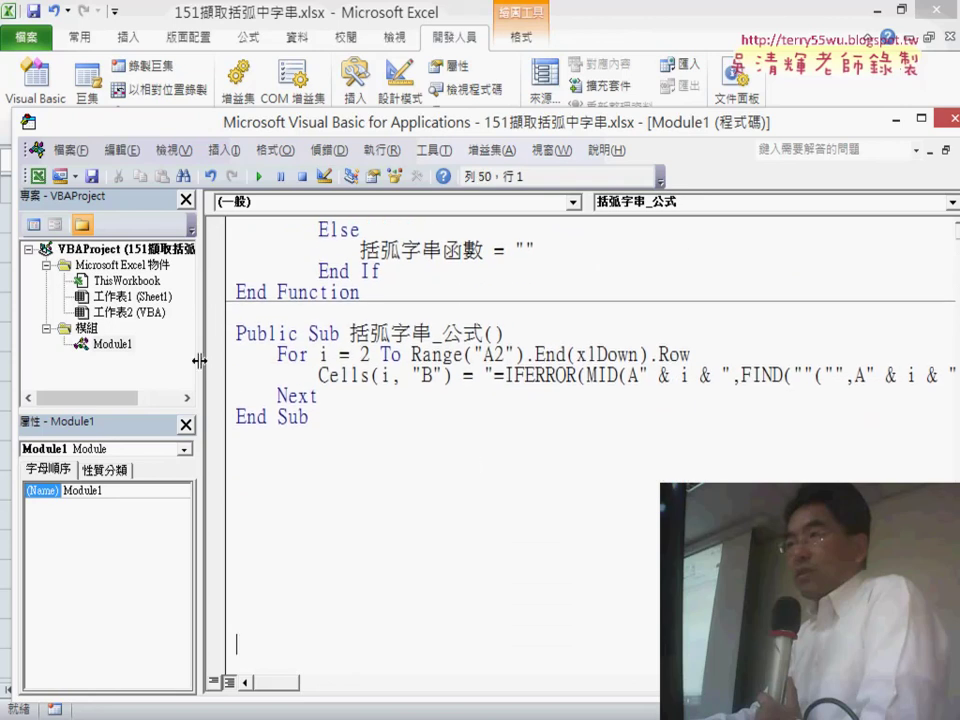
drag(200, 360, 75, 362)
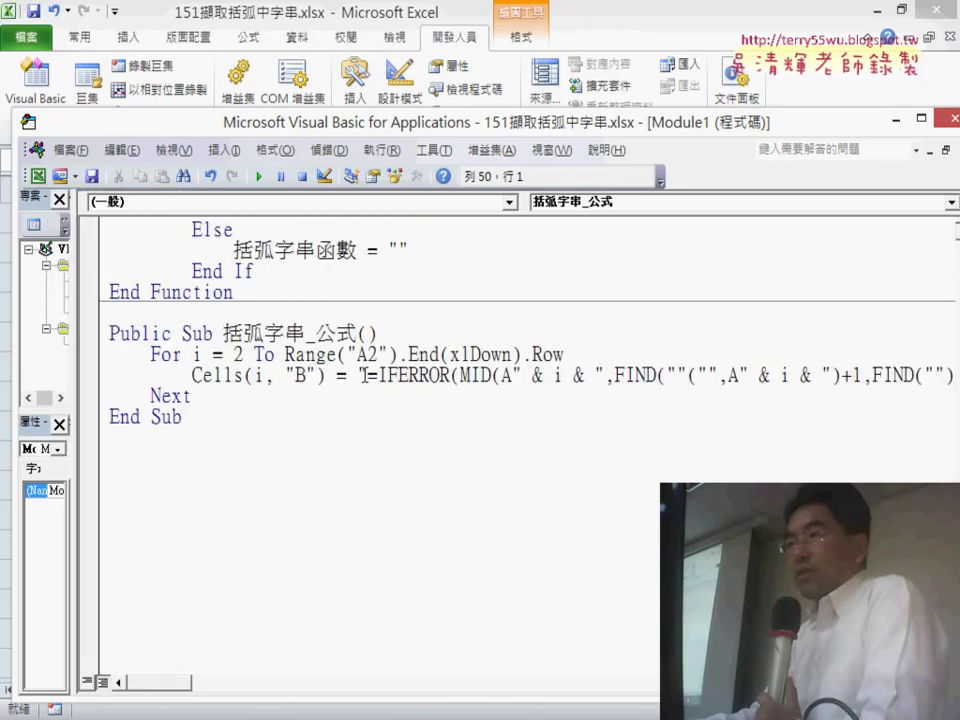
mouse_move(366, 375)
mouse_down()
mouse_move(905, 352)
mouse_move(812, 390)
mouse_move(955, 375)
mouse_up()
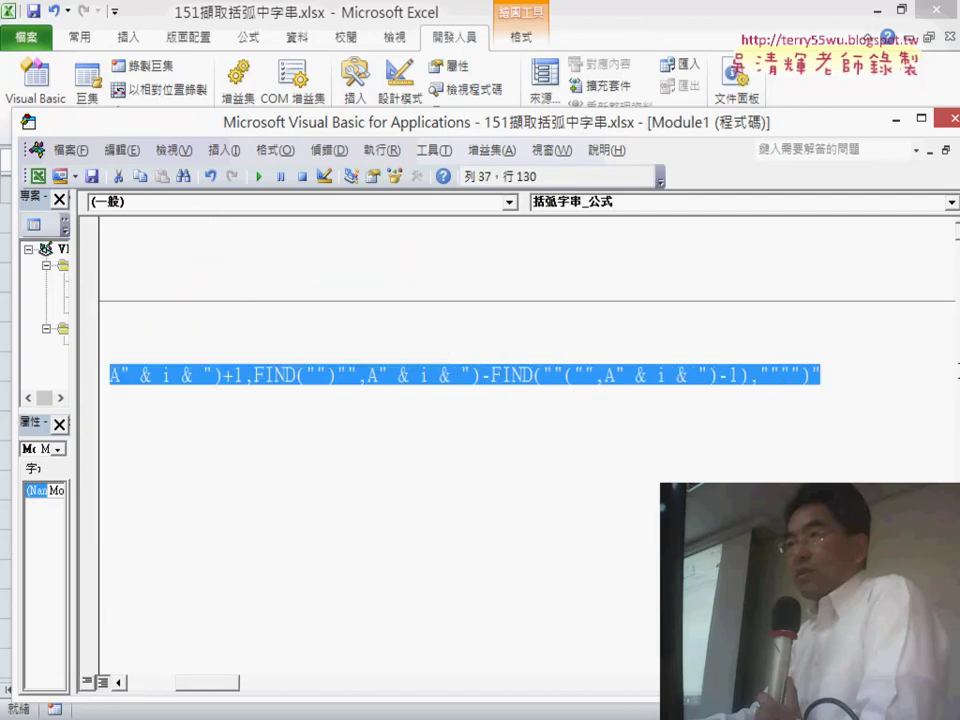
key(Delete)
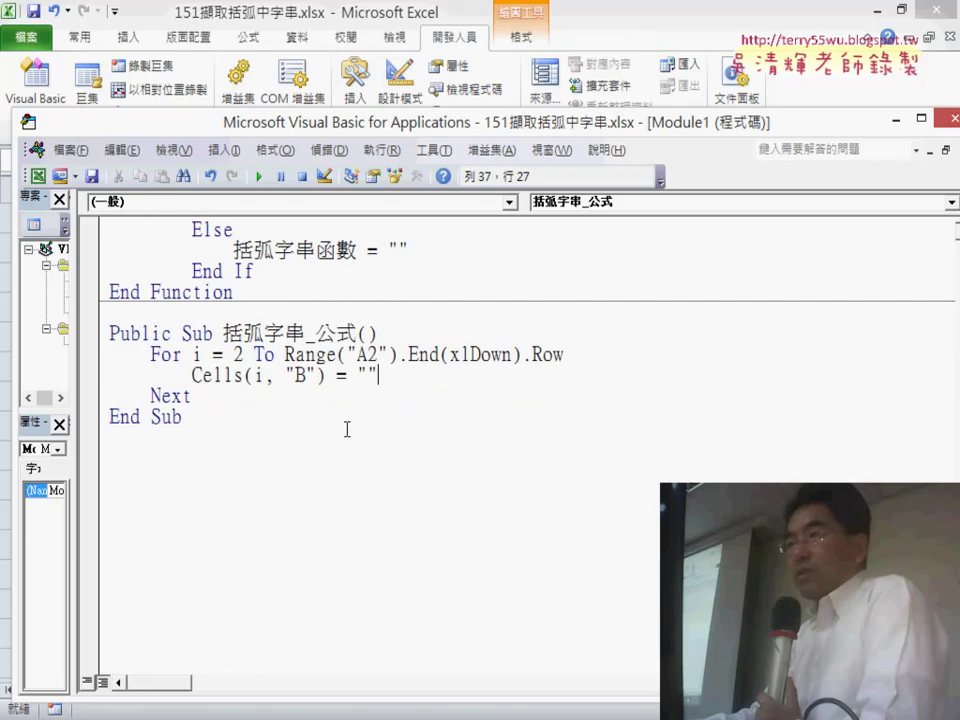
double_click(366, 375)
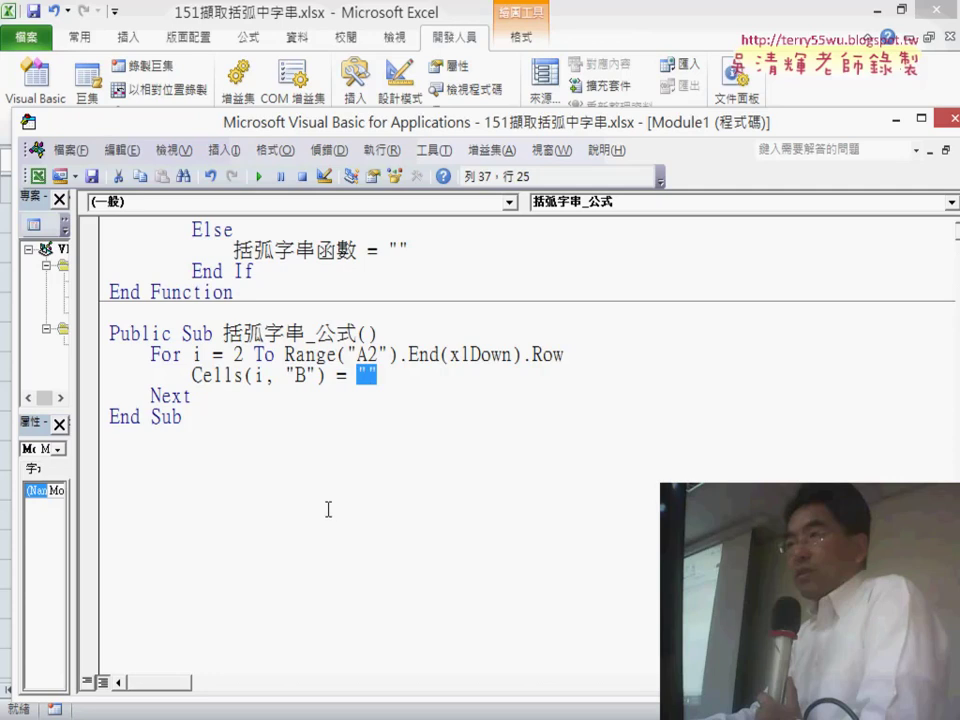
Copy the IFERROR extraction formula text from Sheet1's B2 and return to the macro code
click(895, 119)
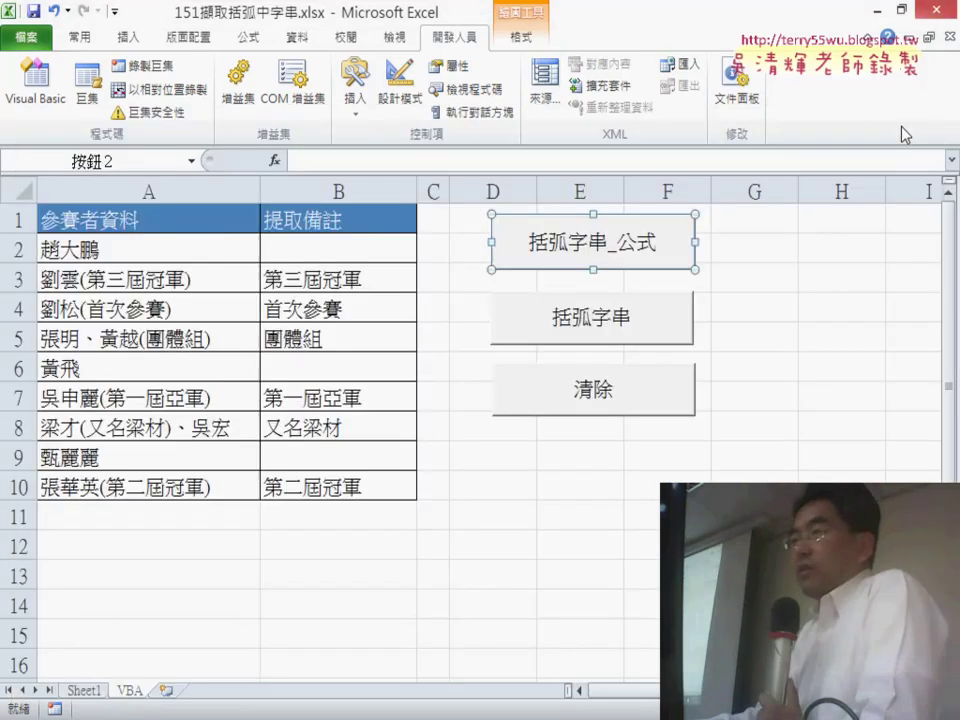
click(83, 690)
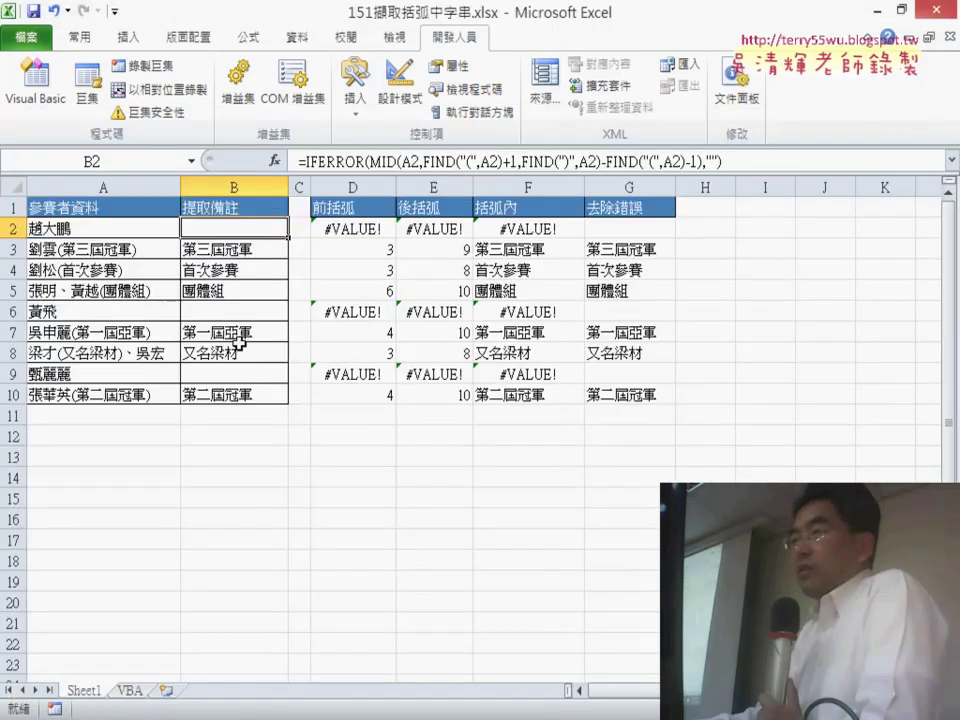
drag(721, 161, 298, 161)
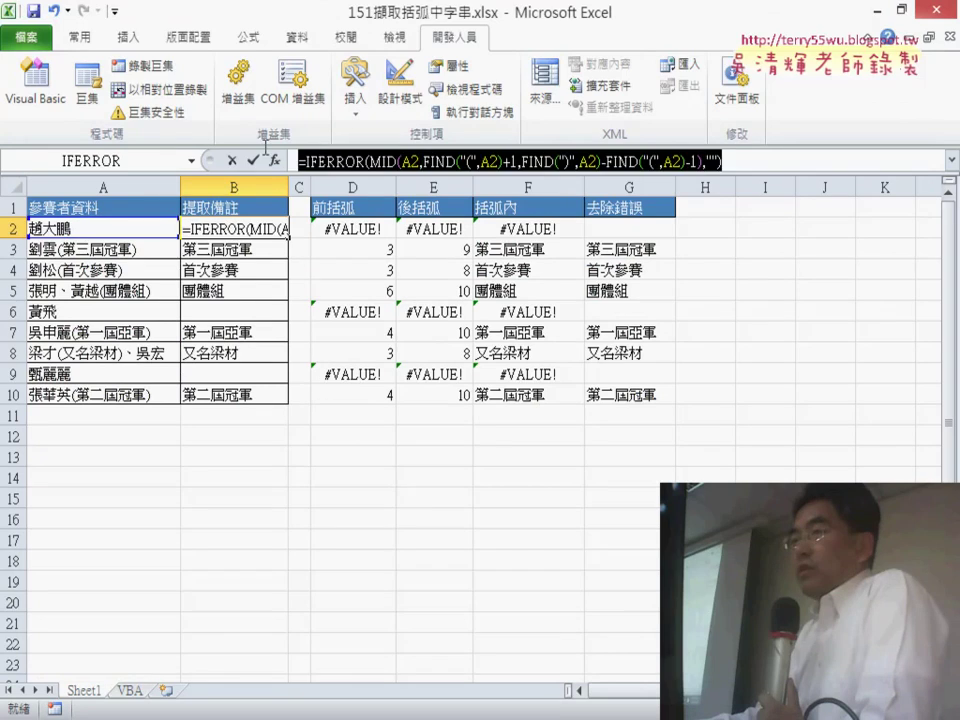
right_click(460, 165)
click(468, 196)
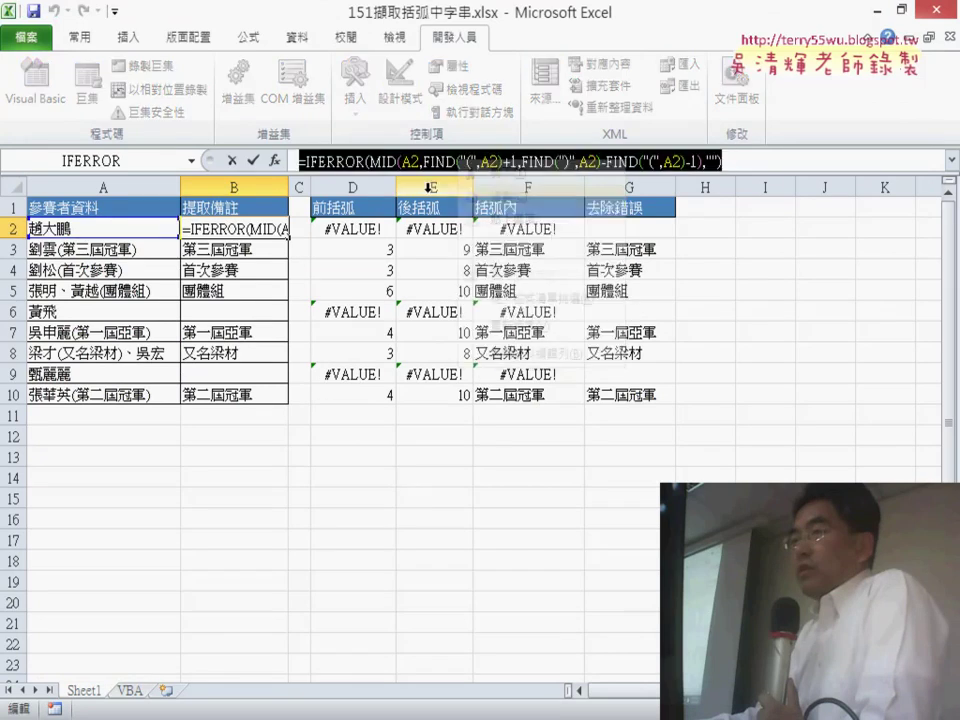
click(231, 160)
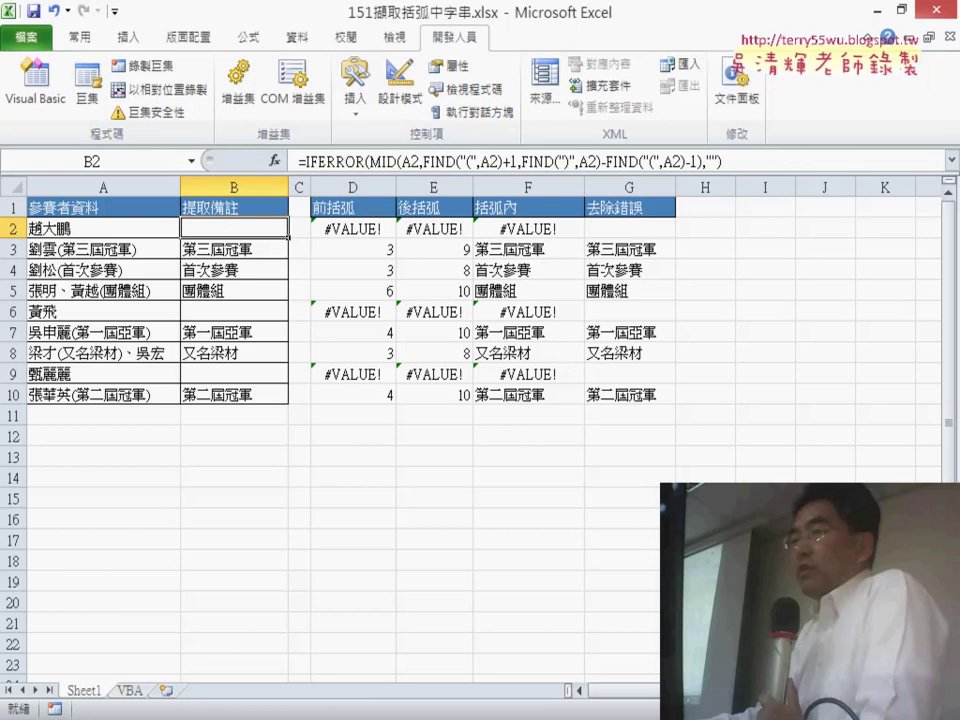
mouse_move(470, 718)
click(551, 645)
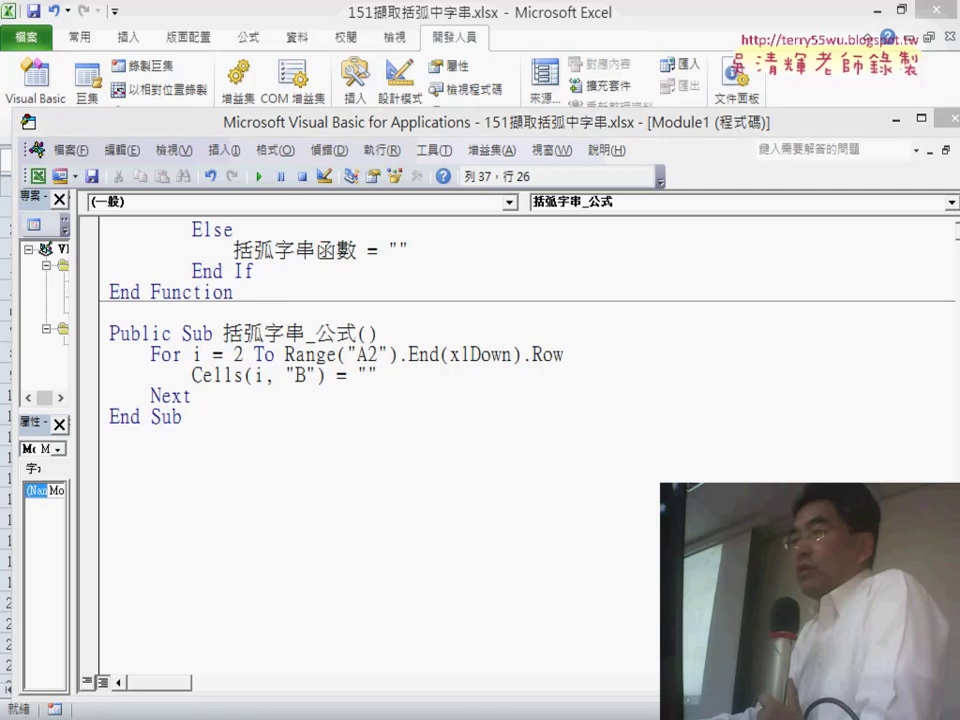
Launch Notepad and paste the copied IFERROR formula into a blank document
key(super)
click(97, 487)
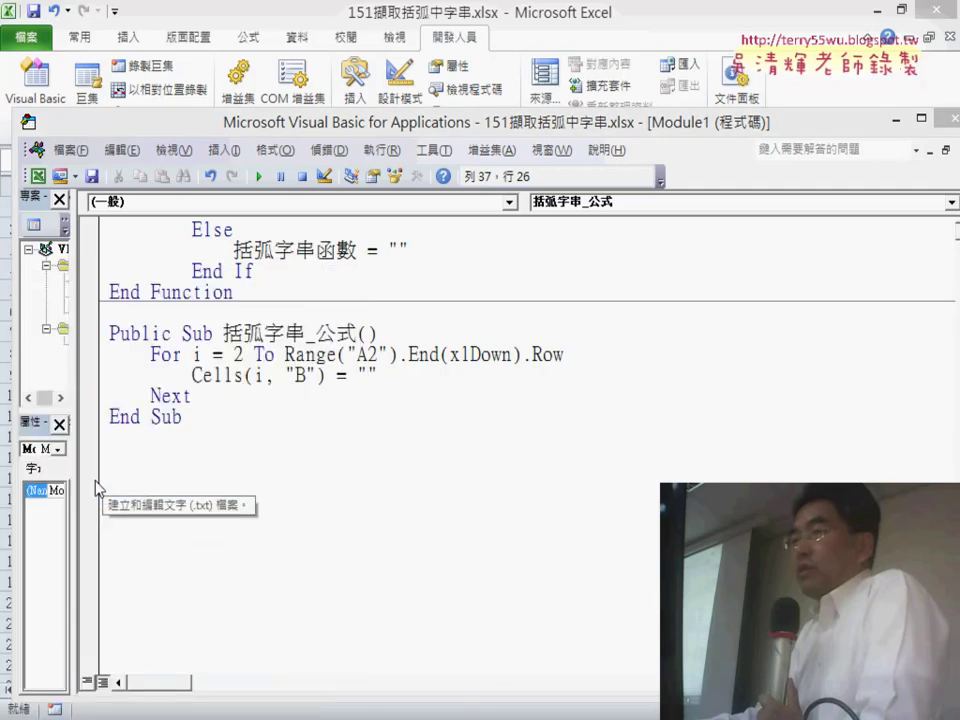
right_click(366, 294)
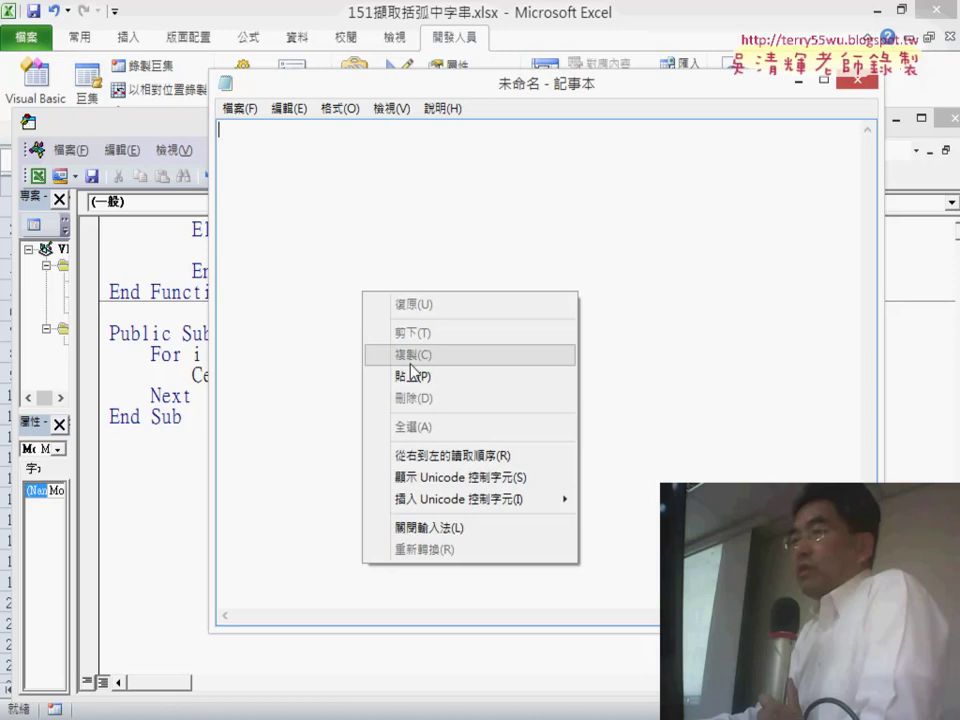
click(412, 375)
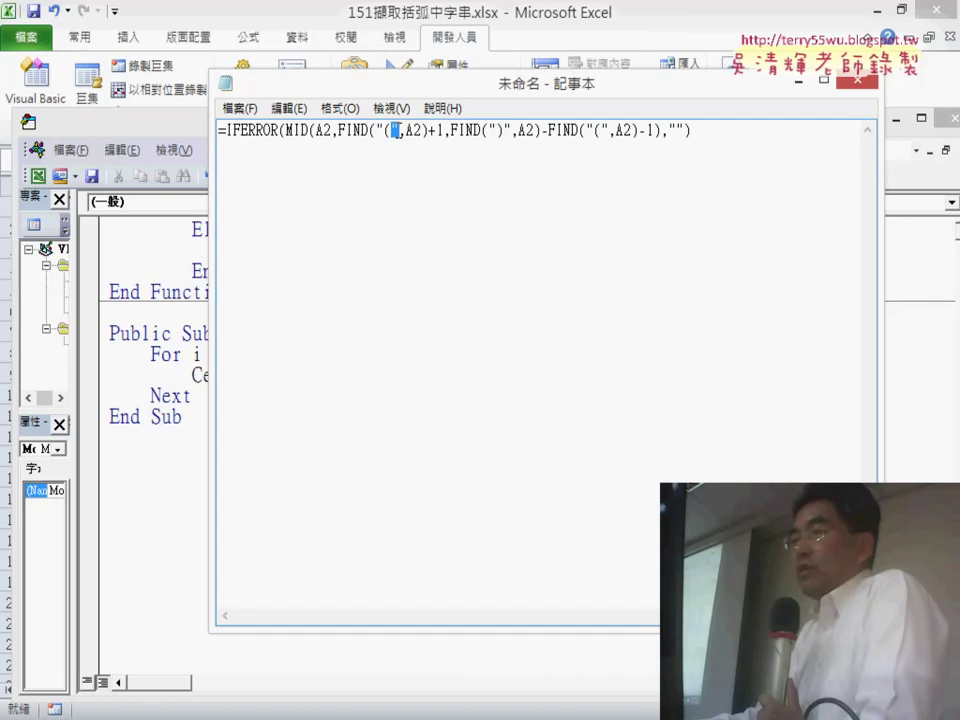
Select a quotation mark in the formula and bring up Edit > Replace
drag(390, 131, 400, 131)
click(288, 108)
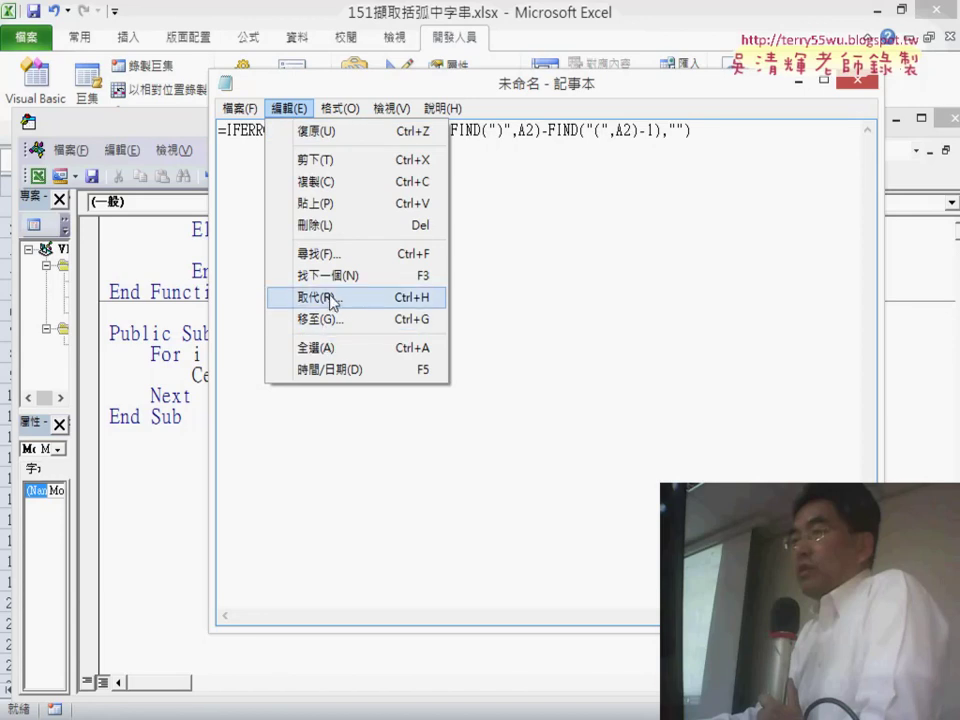
click(432, 300)
Replace every " with "" in the Notepad formula using Replace All, then close the dialog
key(ctrl+h)
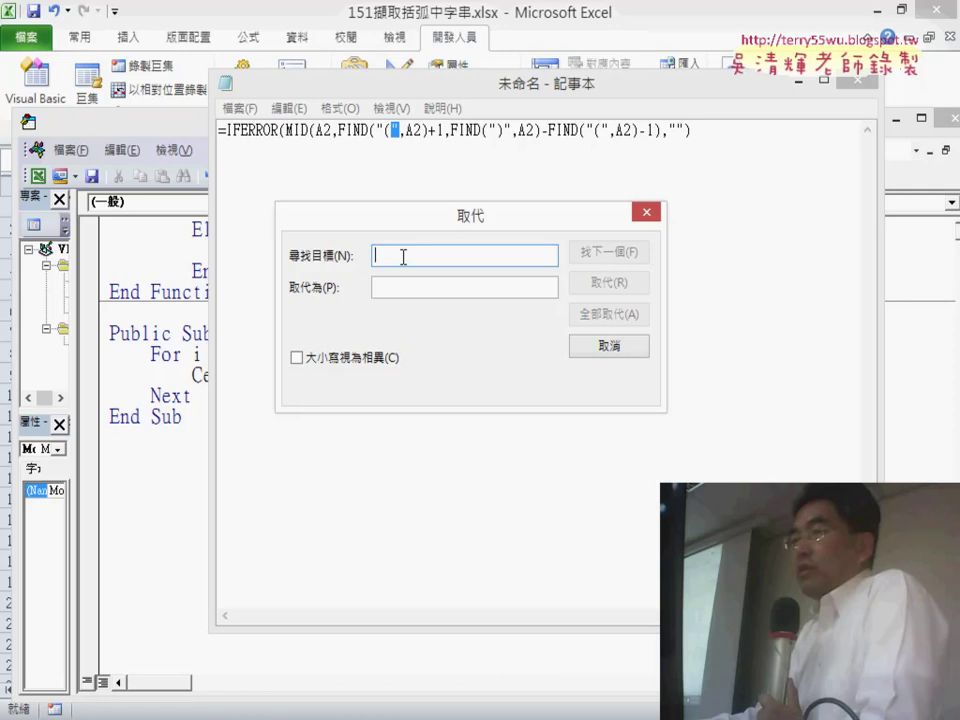
text(")
click(420, 287)
text(")
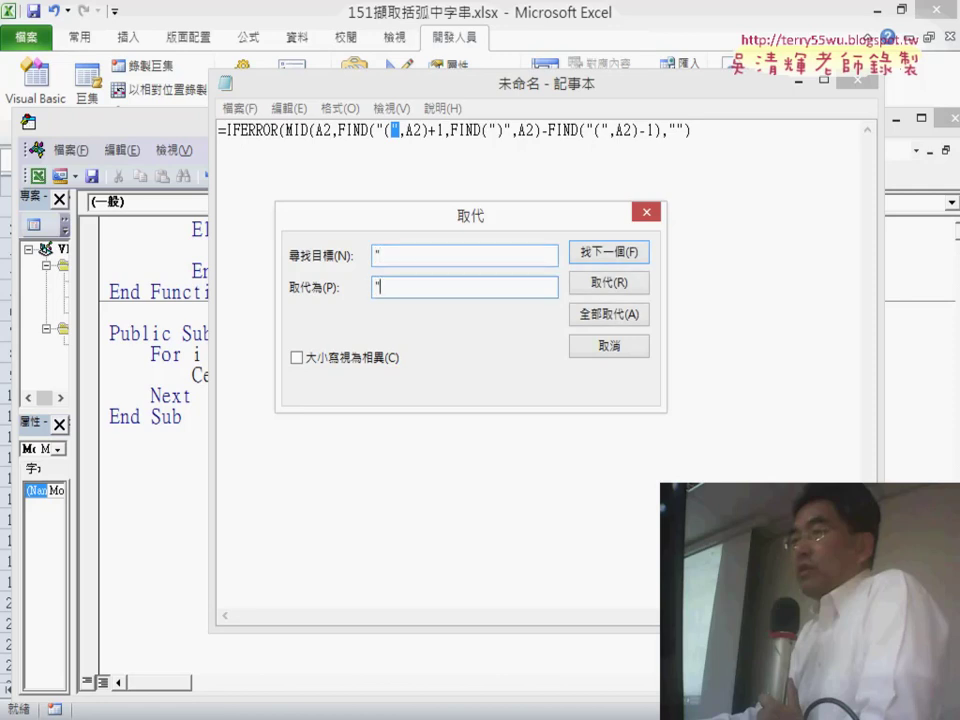
text(")
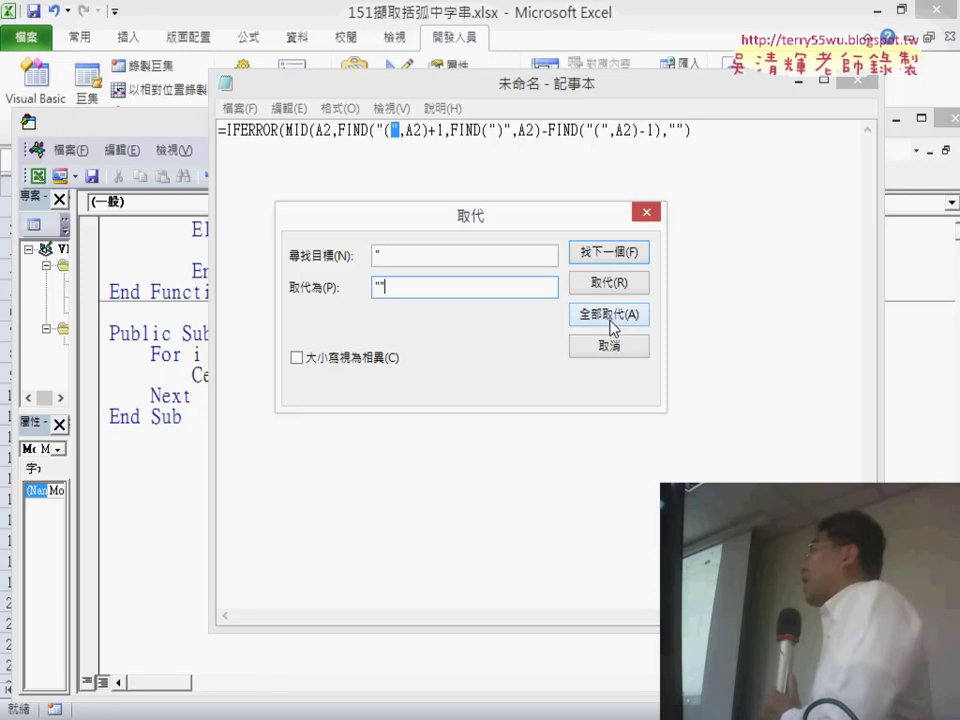
click(614, 328)
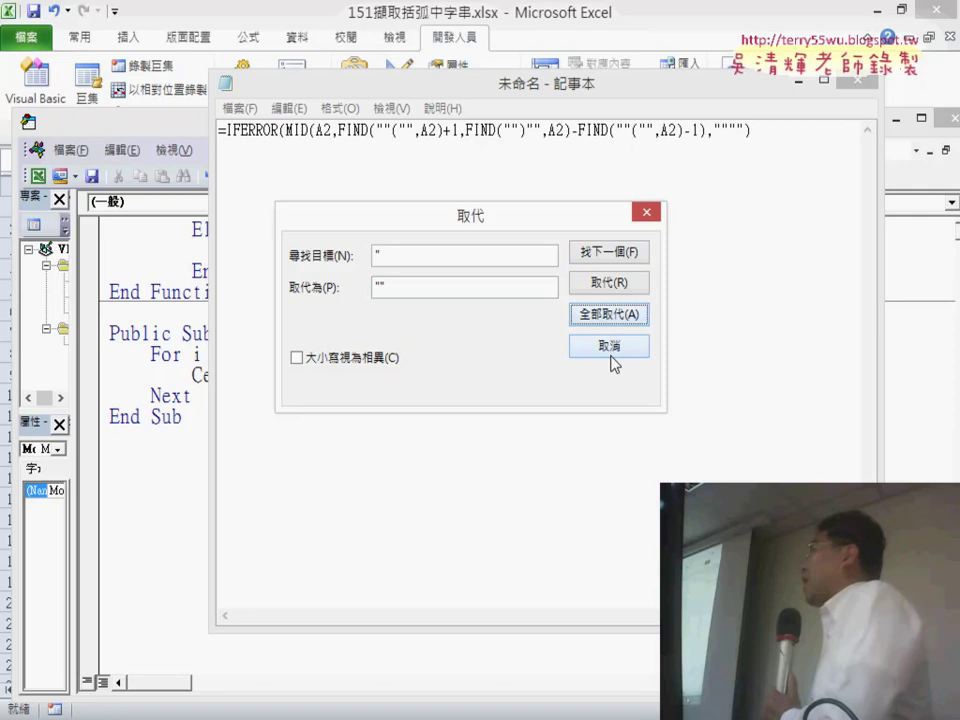
click(610, 350)
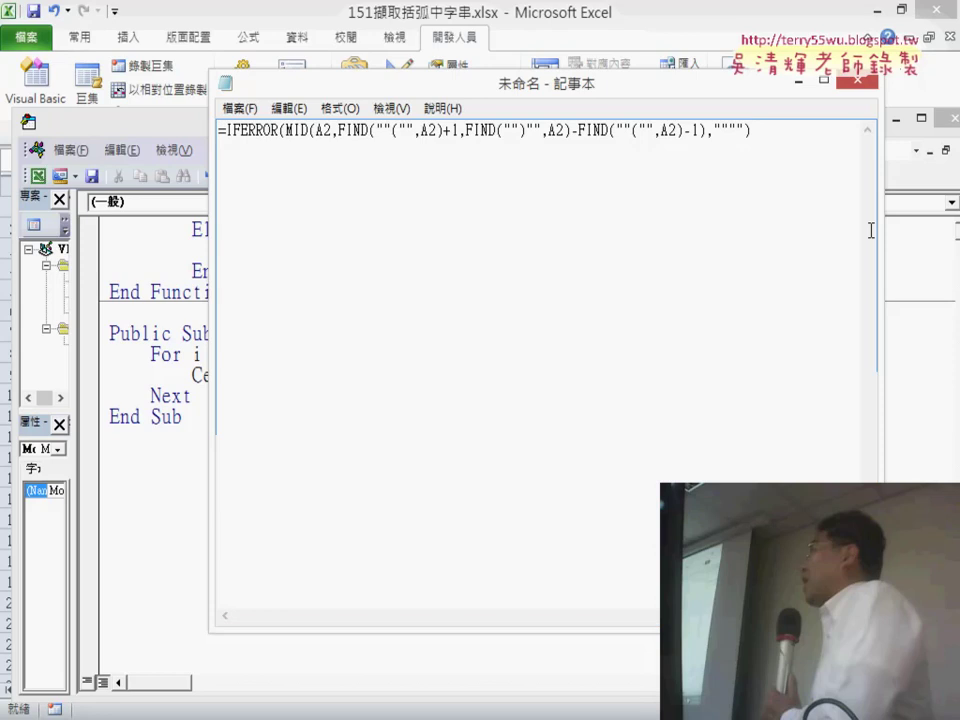
Turn the first A2 into A" & i & " by typing the row-variable piece
drag(333, 130, 321, 130)
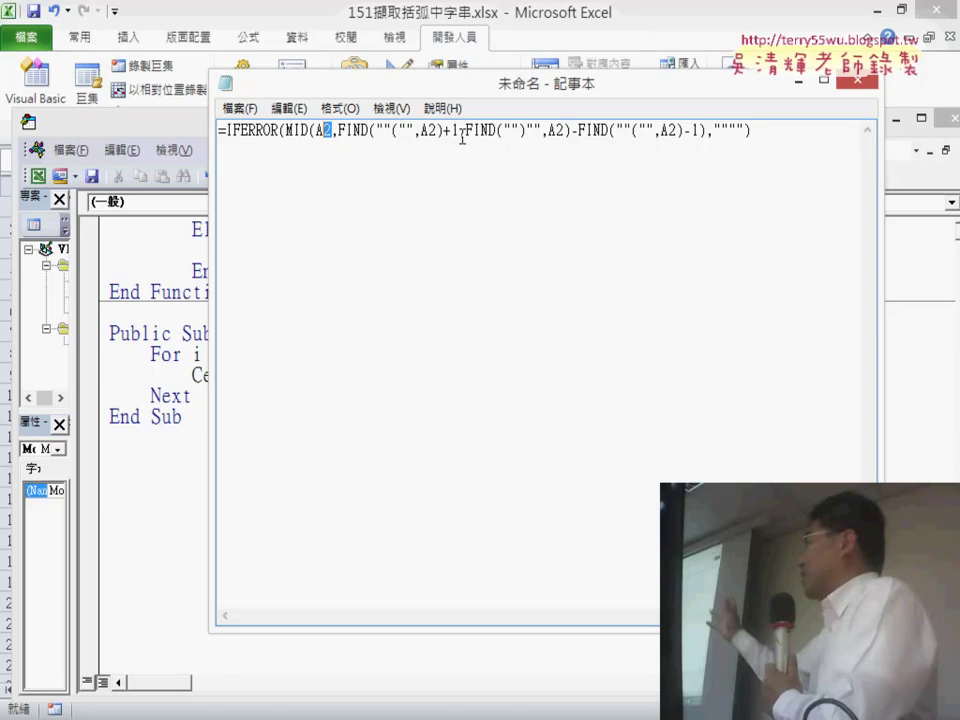
text("")
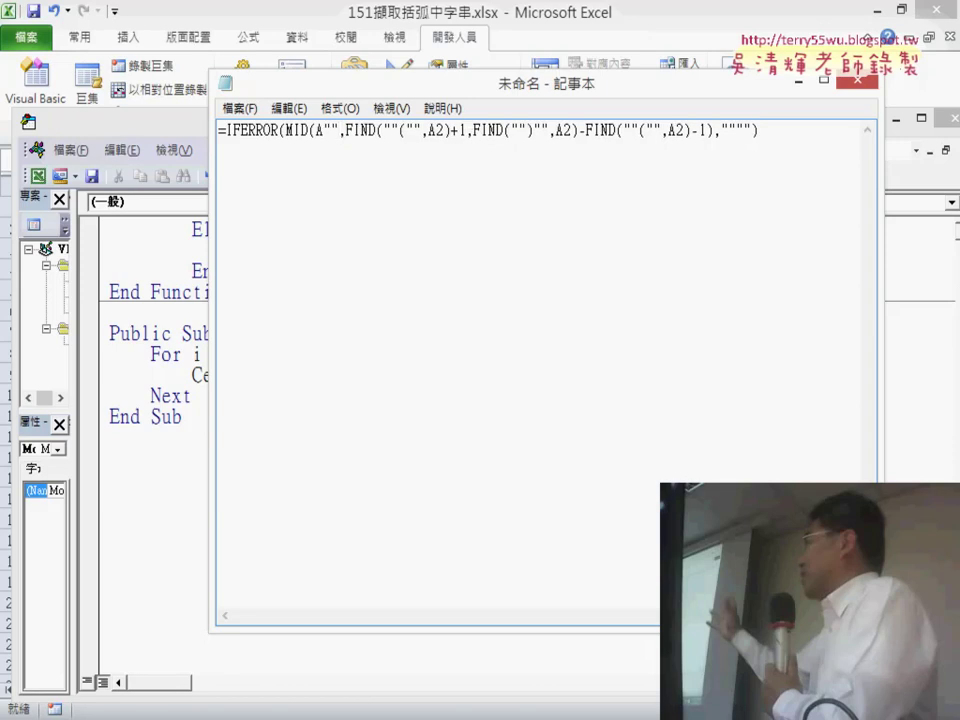
click(333, 130)
text(&&)
text(ㄌ)
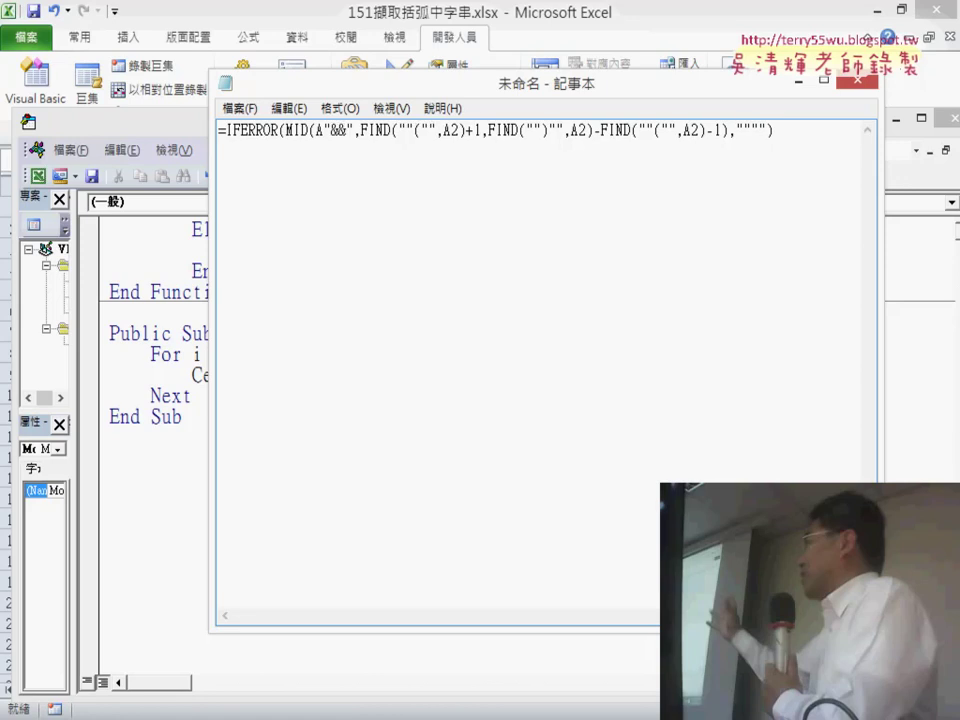
key(BackSpace)
text(i)
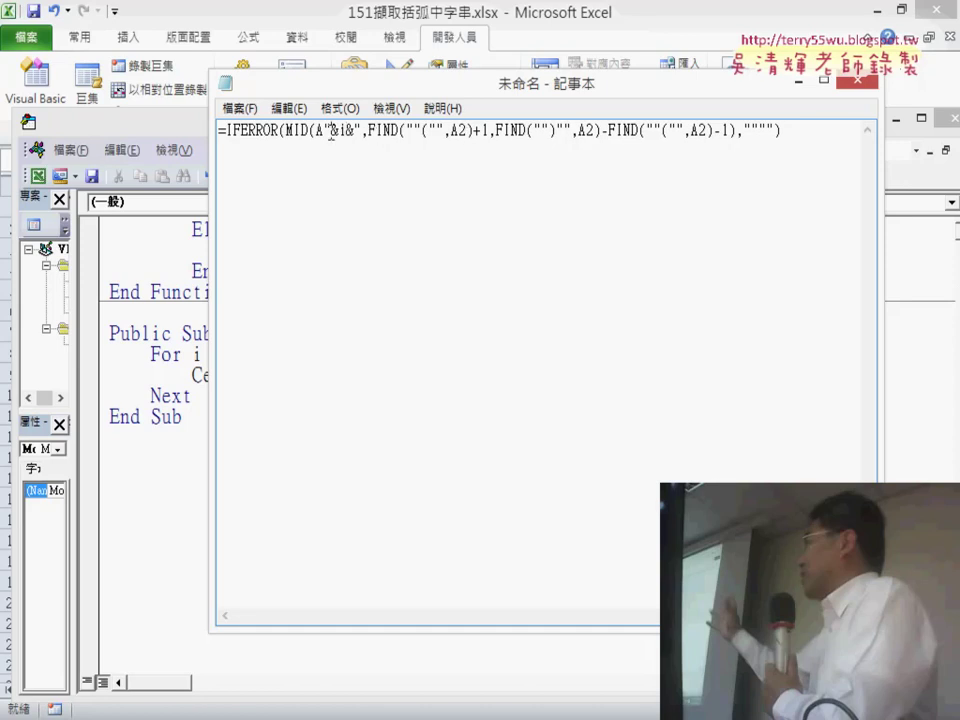
click(338, 130)
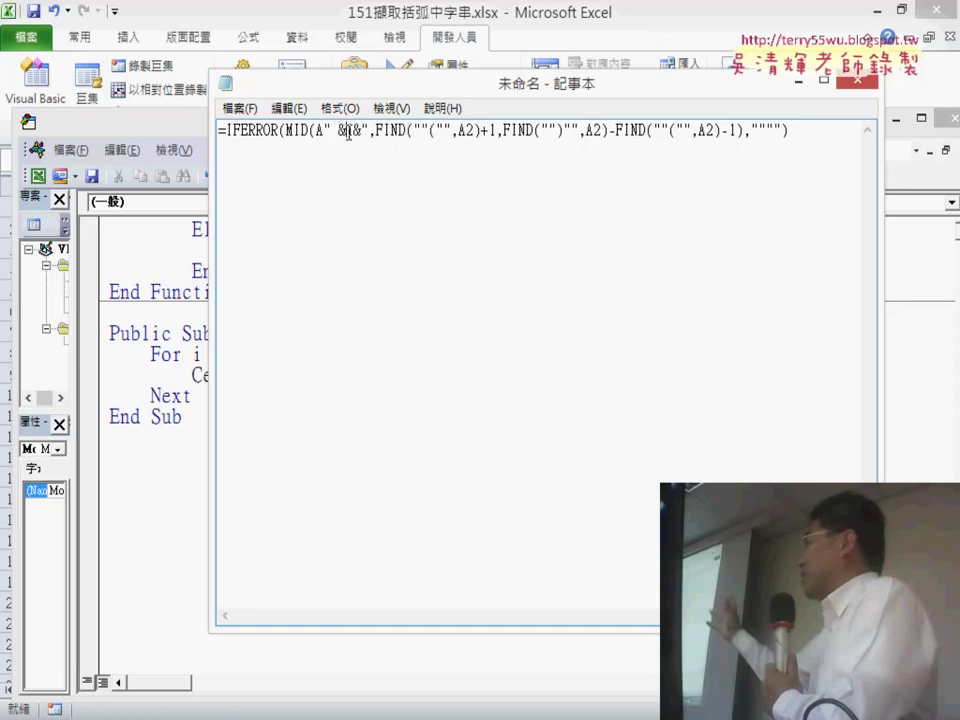
key(Right)
key(Right)
key(Right)
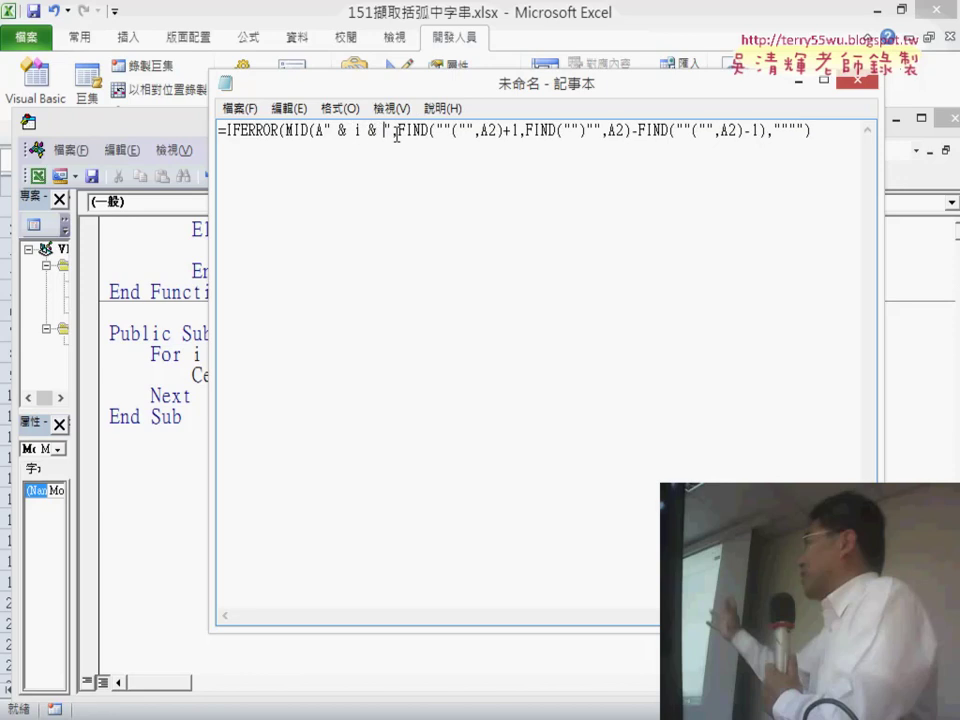
Copy the " & i & " piece and paste it over the 2 in the second A2
double_click(371, 132)
drag(392, 130, 324, 130)
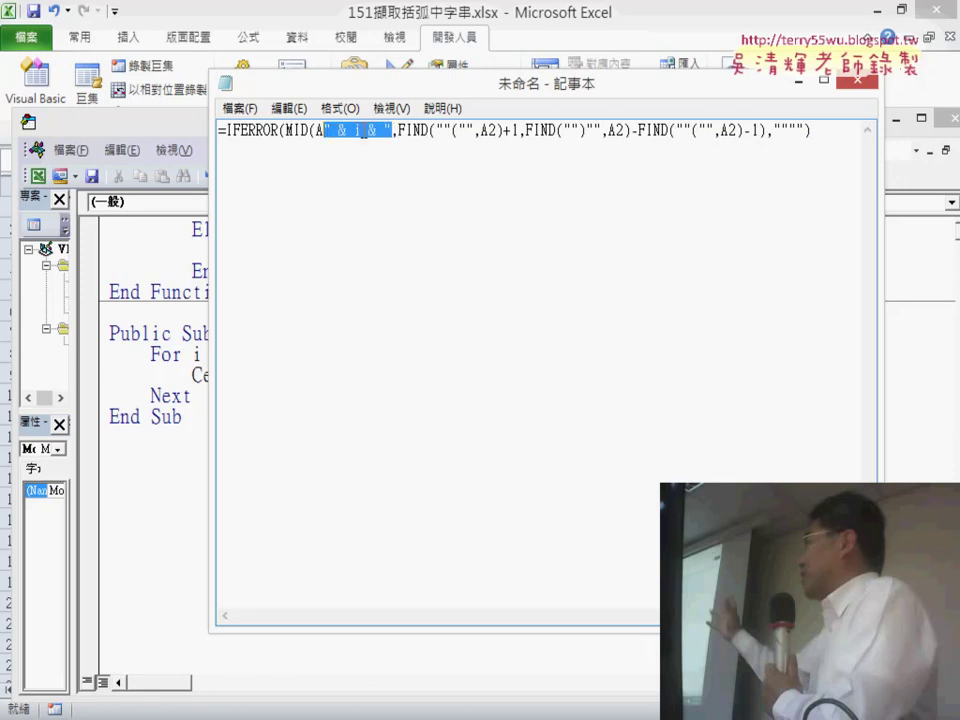
right_click(368, 136)
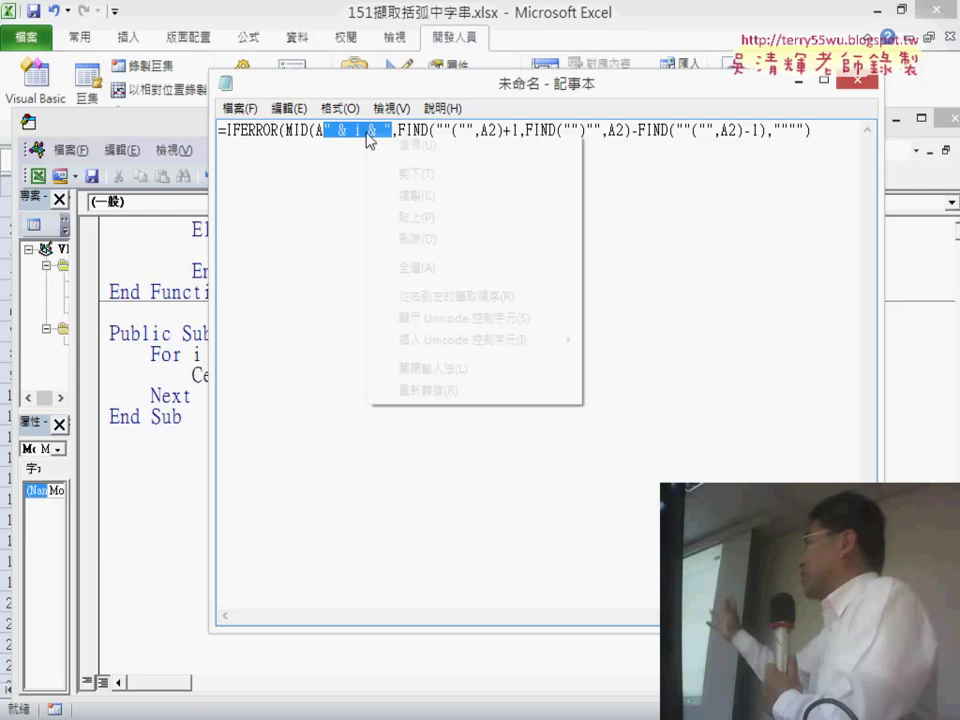
click(470, 195)
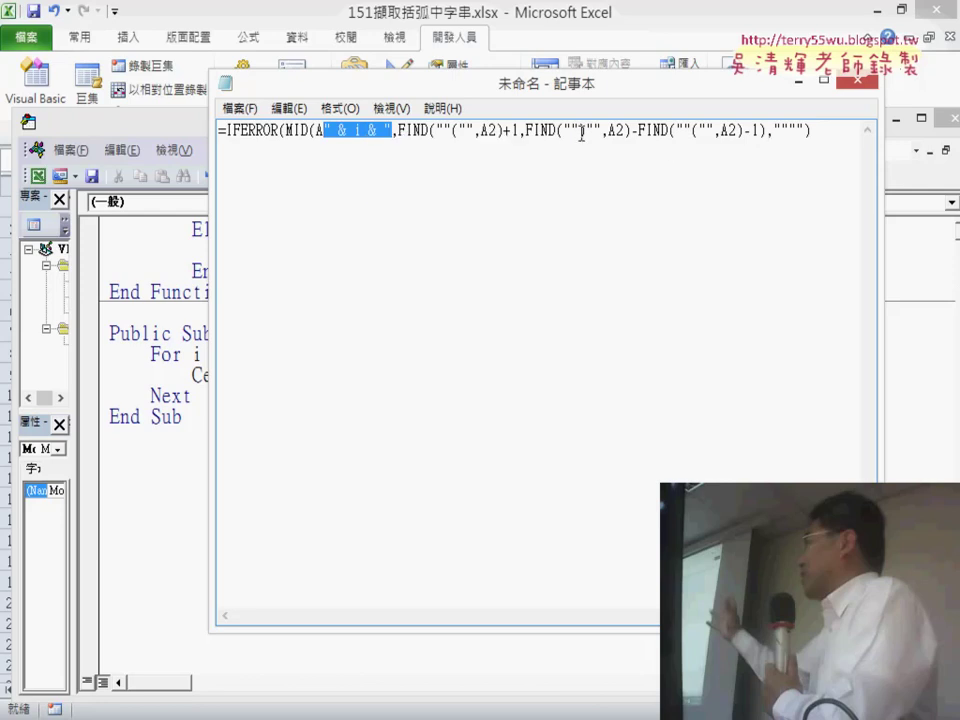
drag(498, 130, 493, 131)
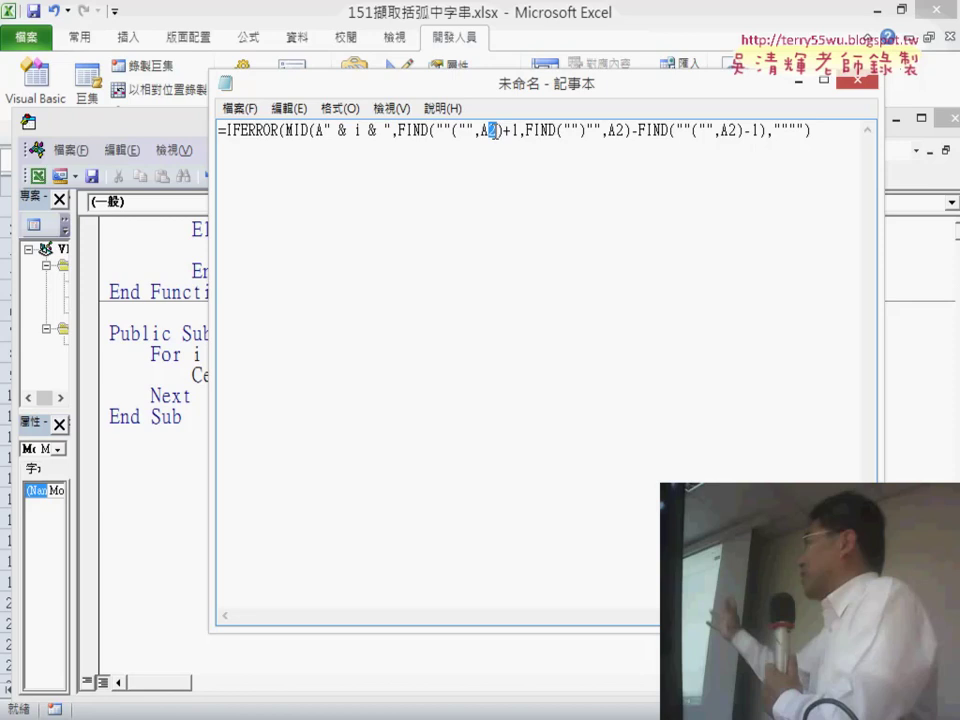
right_click(493, 131)
click(540, 214)
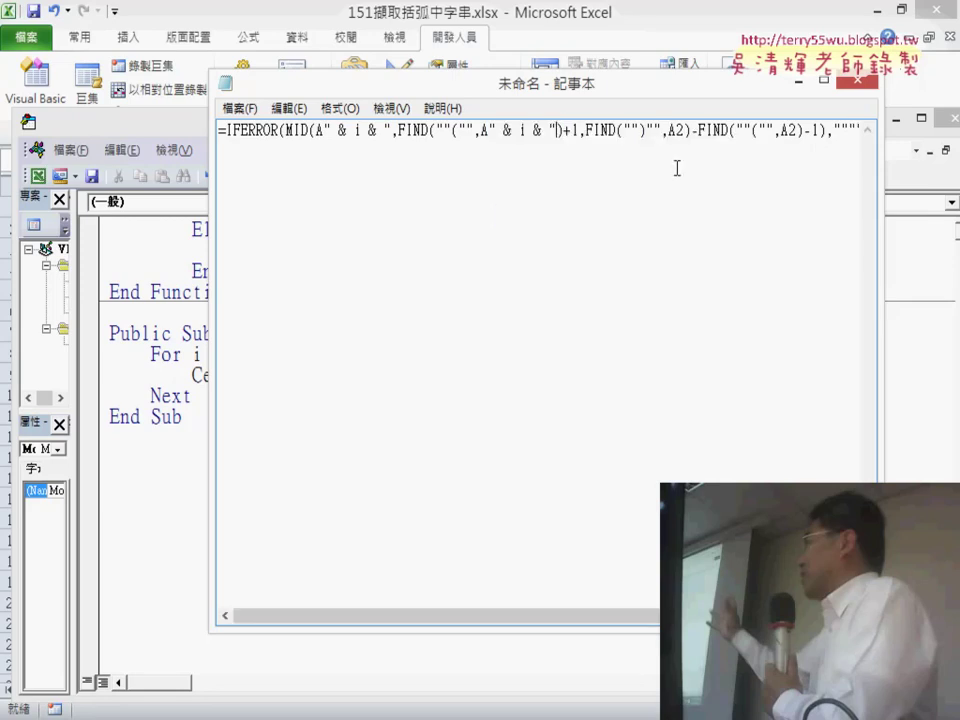
Replace the 2 in the last two A2 references with " & i & " and widen Notepad
drag(685, 130, 677, 130)
right_click(679, 131)
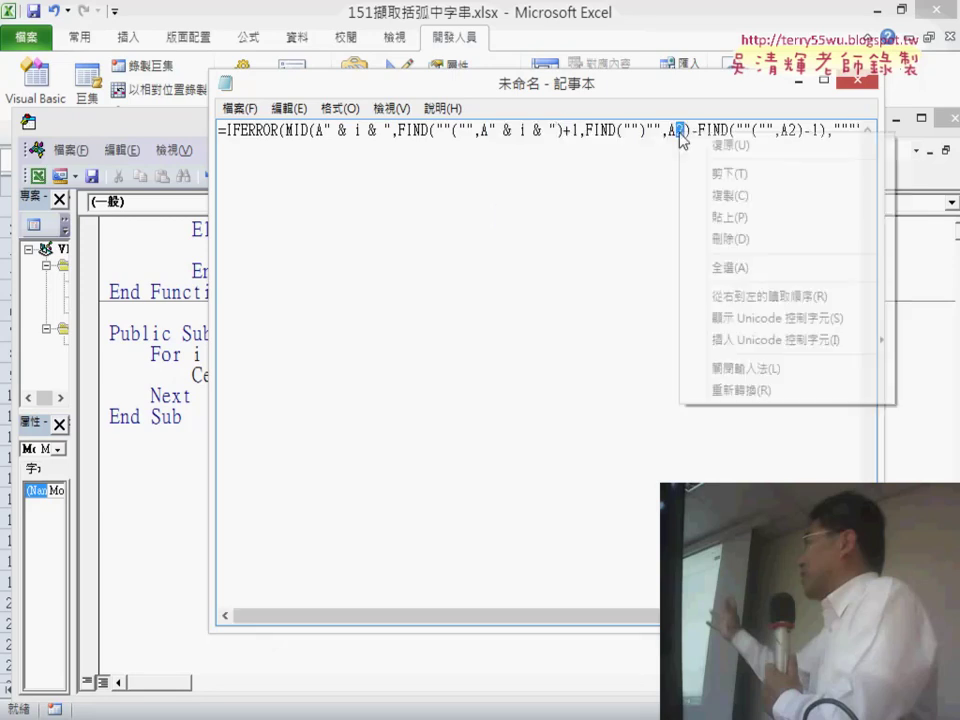
click(719, 217)
drag(857, 131, 852, 131)
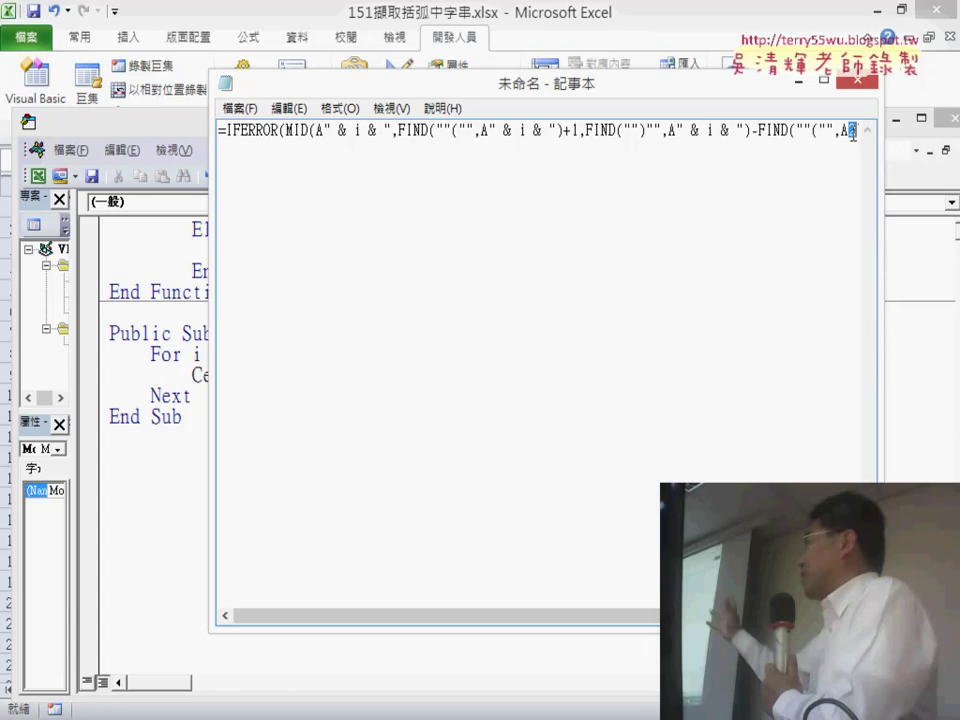
right_click(853, 131)
click(846, 219)
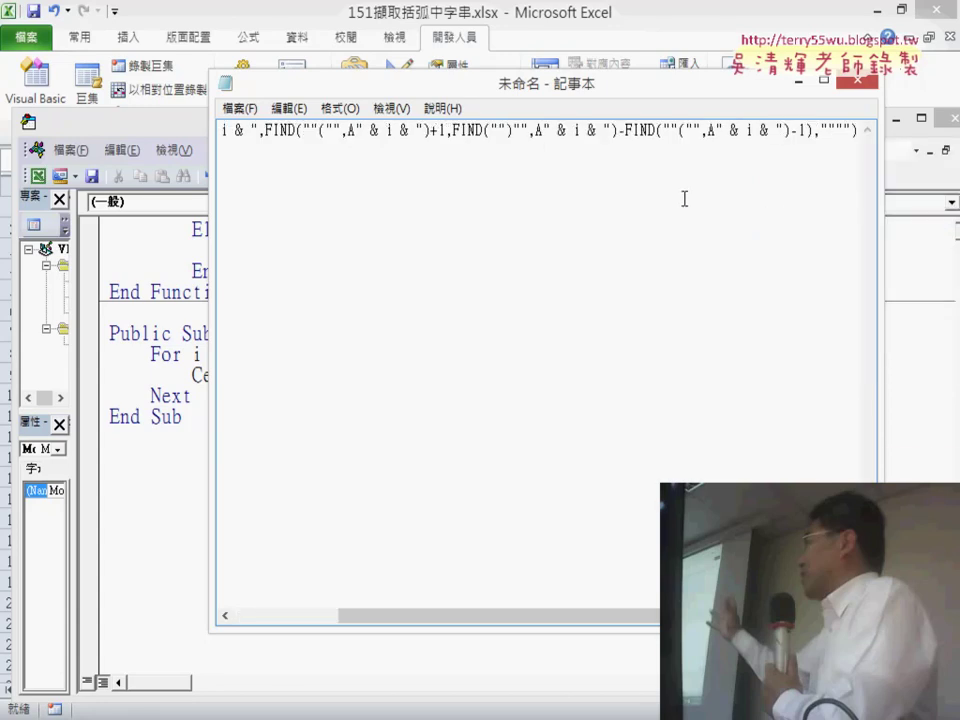
drag(471, 88, 321, 80)
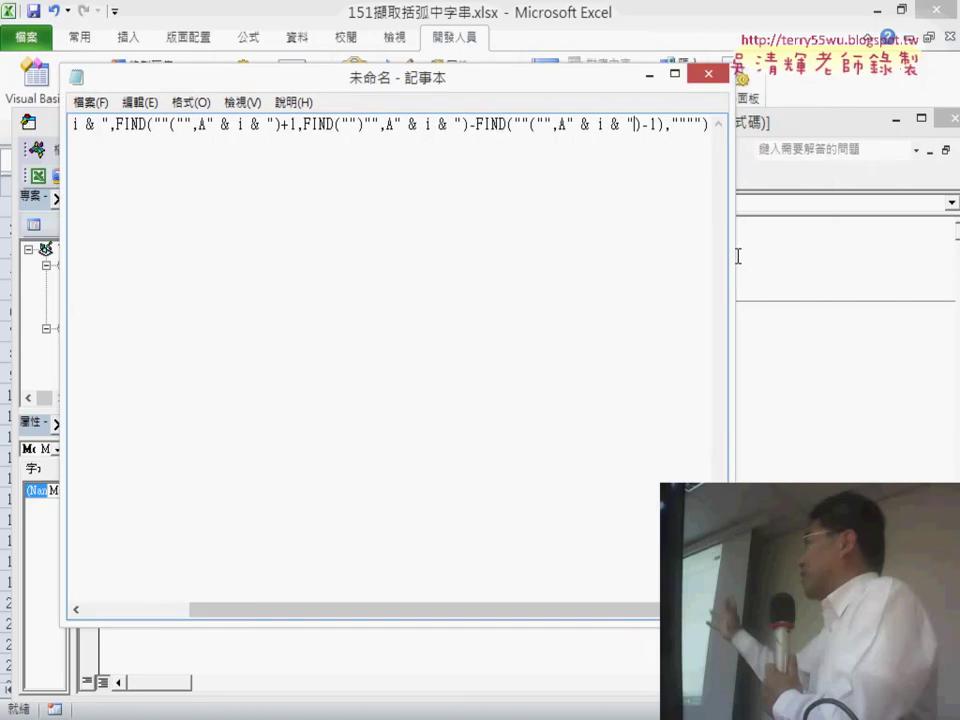
drag(730, 256, 955, 245)
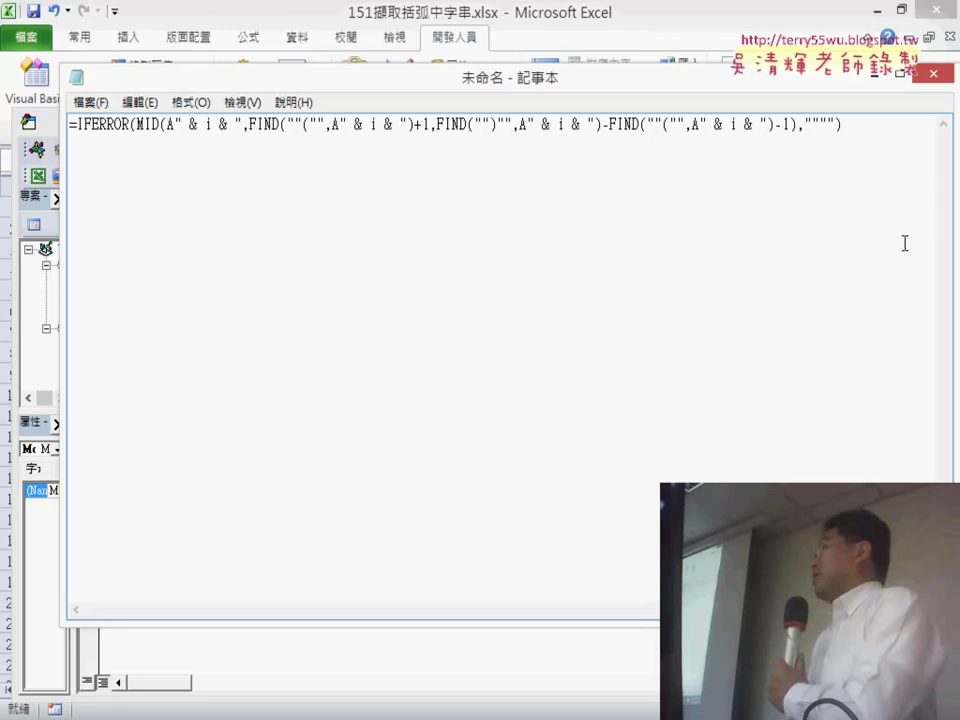
Copy the whole converted IFERROR formula text from Notepad
drag(878, 122, 70, 124)
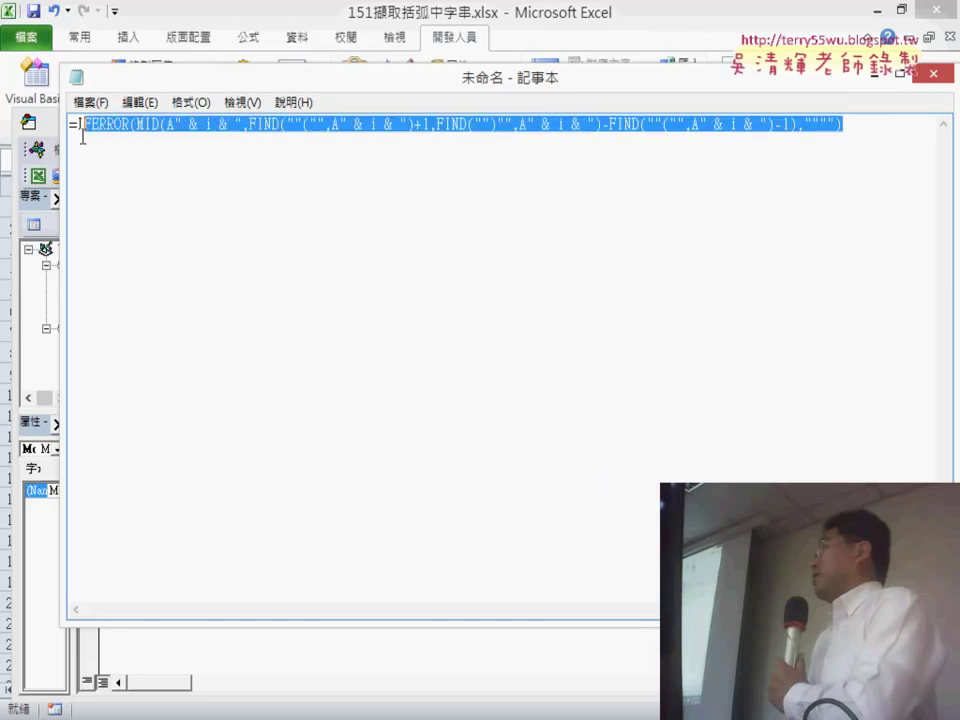
right_click(182, 128)
click(238, 185)
Paste the formula between the quotes of Cells(i, "B") = "" and hide the VBA editor
click(878, 90)
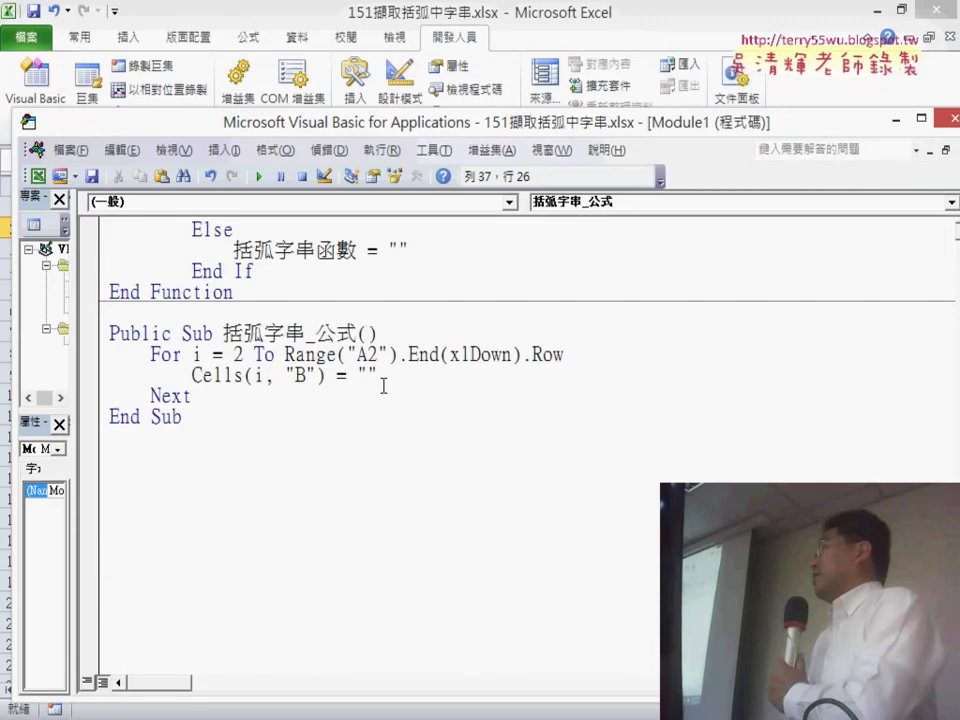
click(372, 375)
key(ctrl+v)
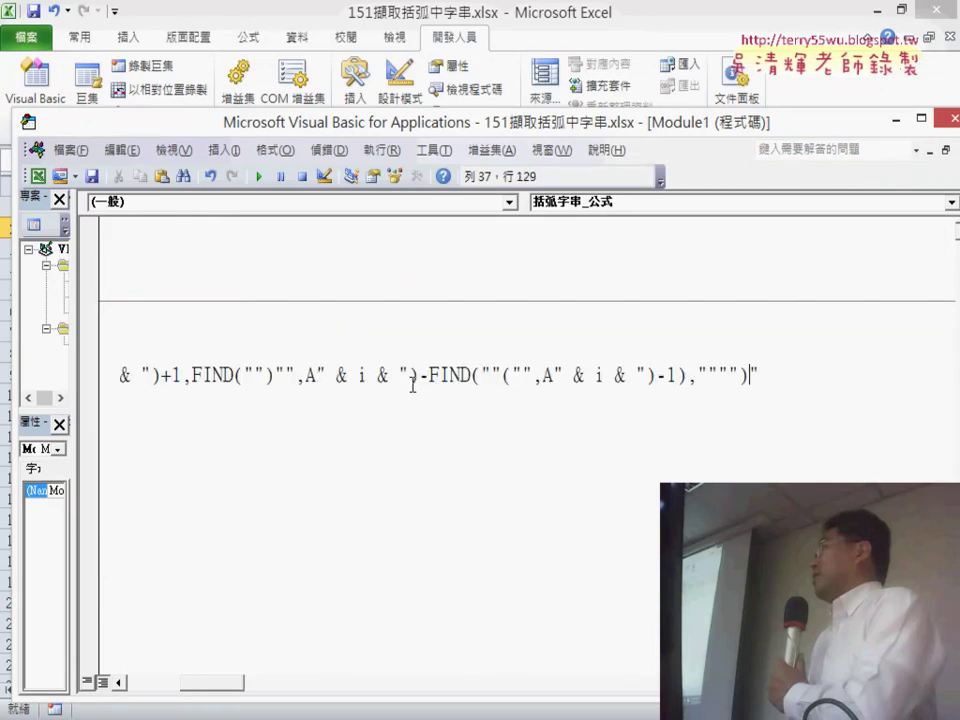
click(569, 594)
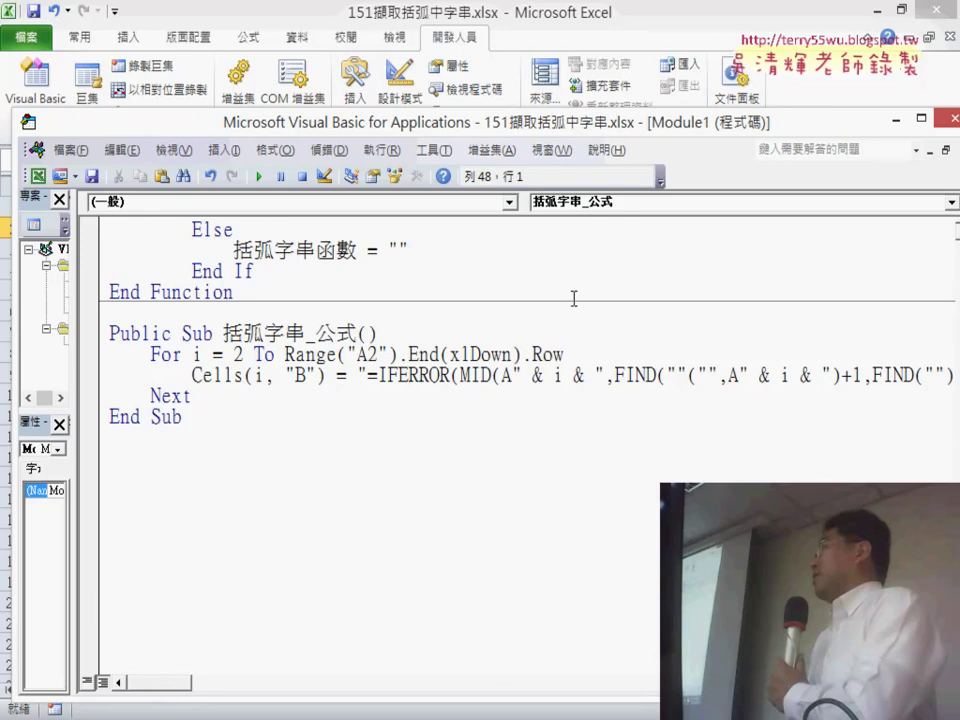
click(896, 119)
On the VBA sheet, run the 括弧字串_公式 macro button to fill column B with formulas
click(780, 368)
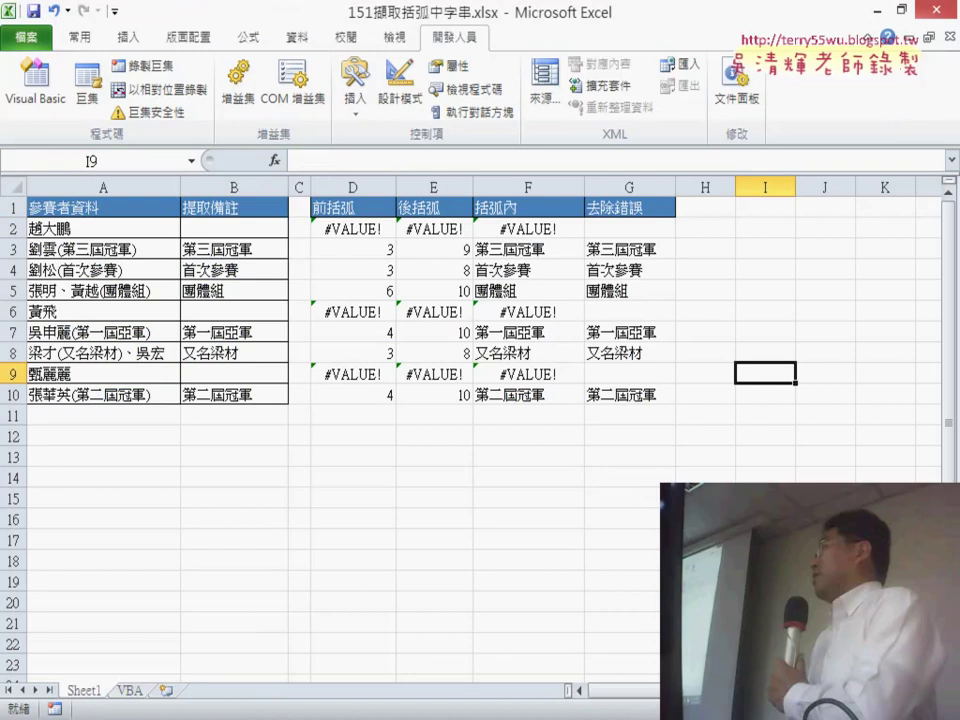
click(130, 690)
click(613, 398)
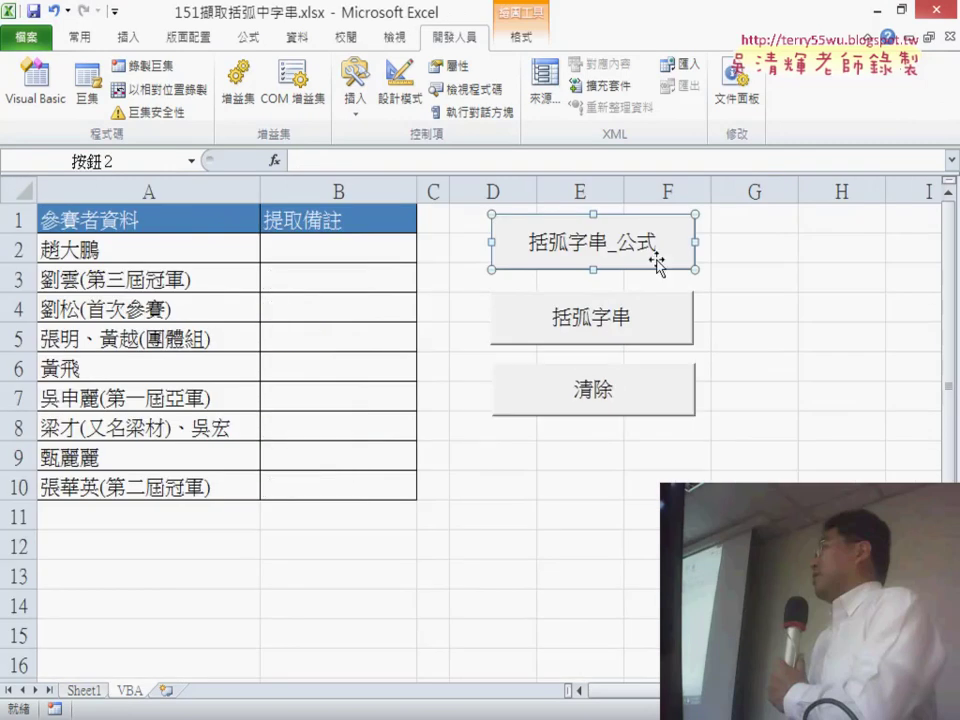
key(Escape)
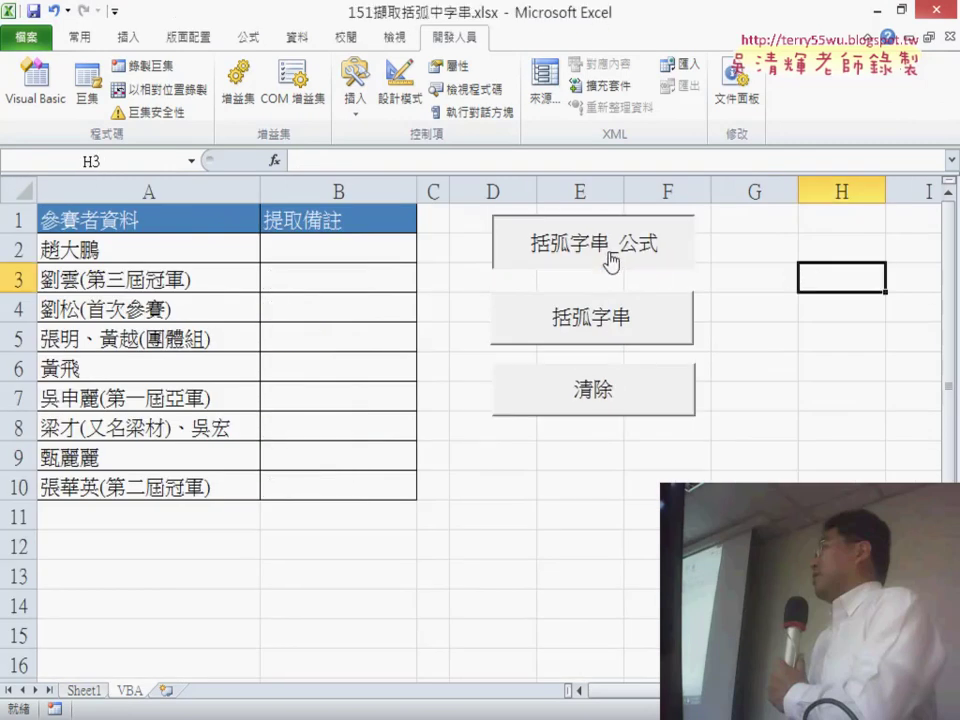
click(612, 262)
Inspect the IFERROR formulas in B2 through B6, including the blank result in B6
click(336, 253)
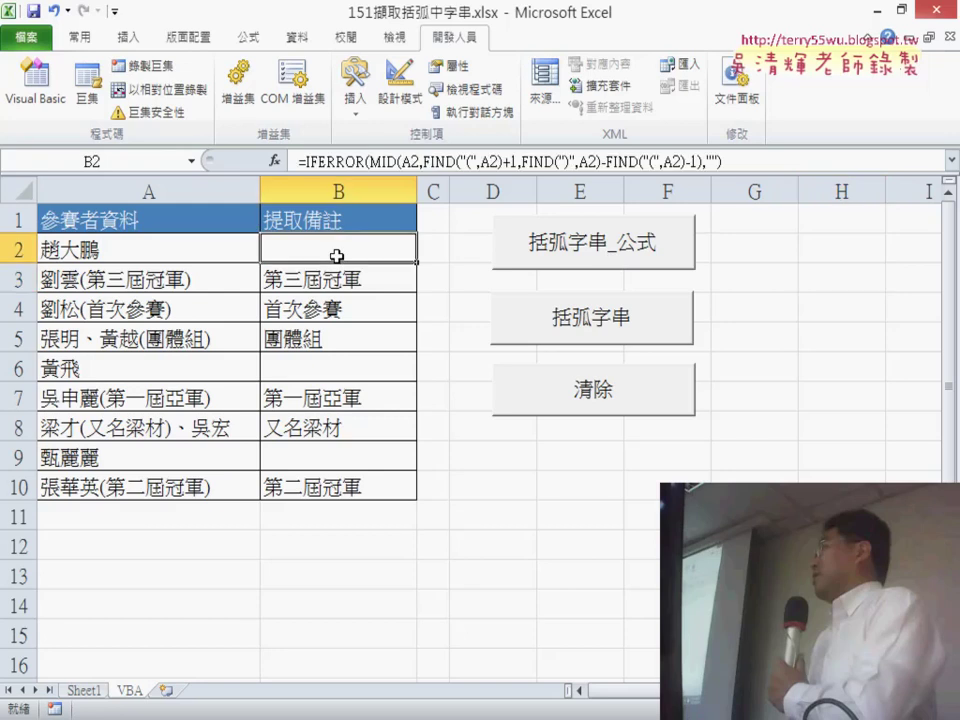
click(363, 283)
click(371, 312)
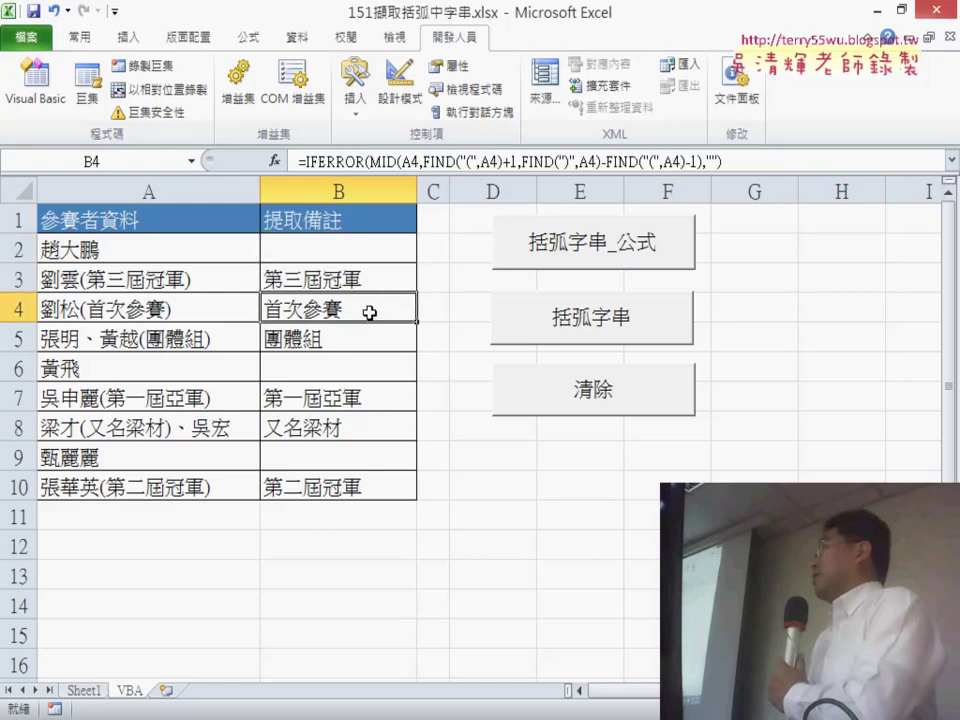
click(373, 342)
click(374, 368)
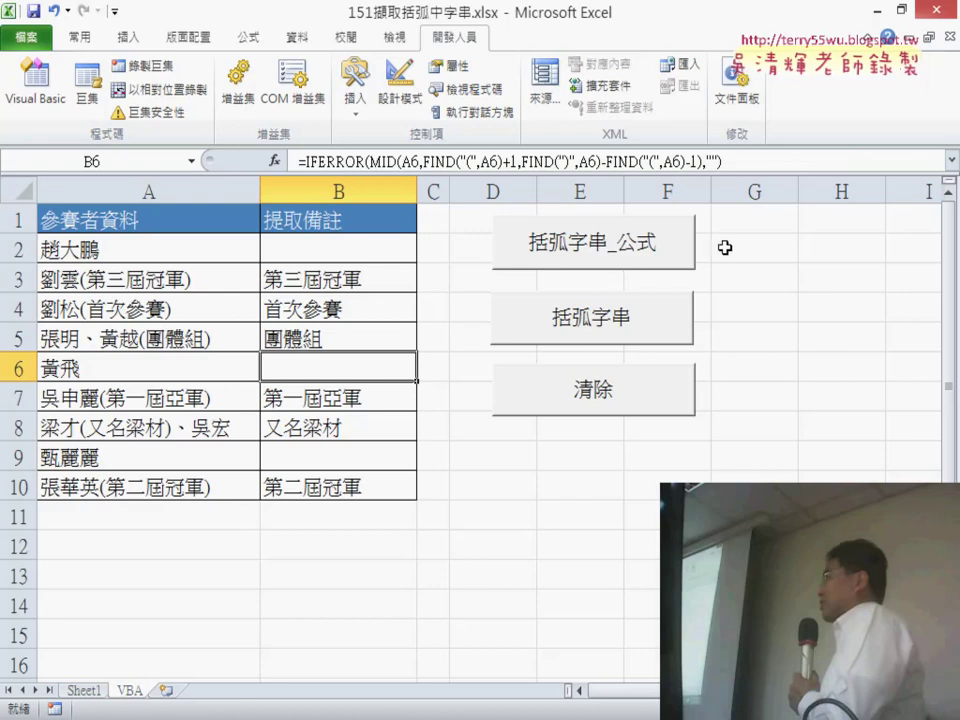
Clear column B with the 清除 button and bring up the 括弧字串 button's context menu
click(633, 400)
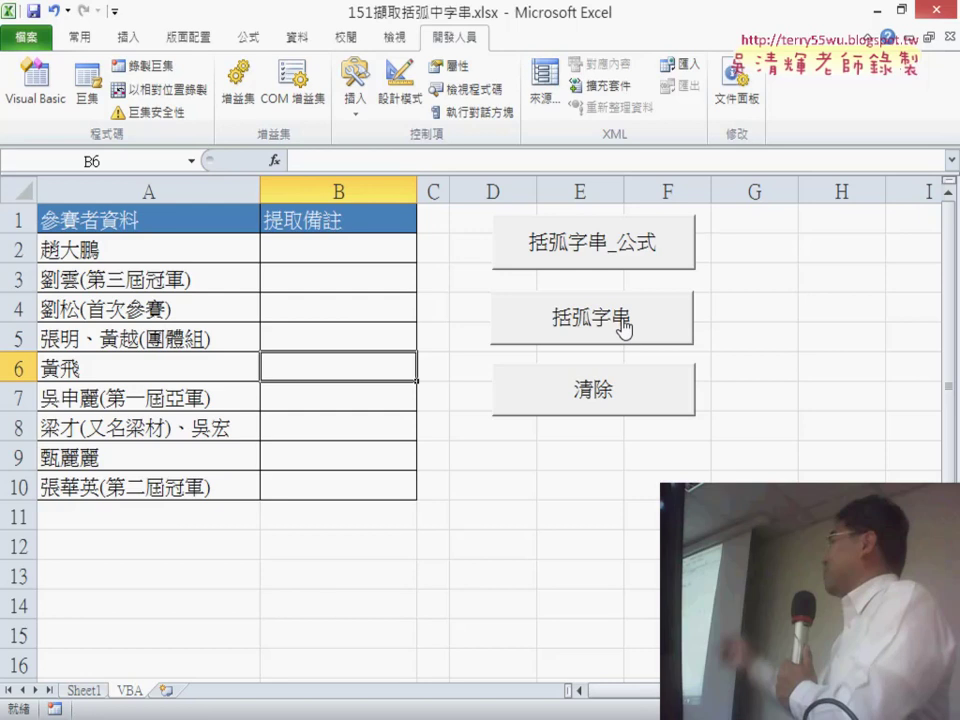
right_click(583, 316)
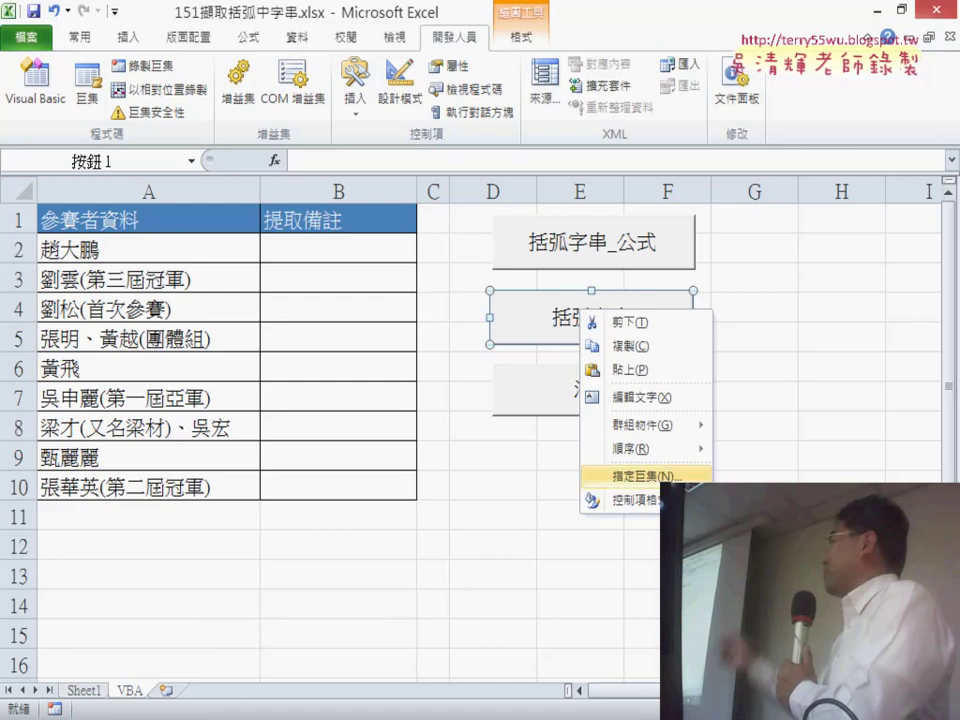
Open the 括弧字串 button's assigned macro via 指定巨集 > 編輯 and bring its code window forward
click(630, 476)
click(805, 359)
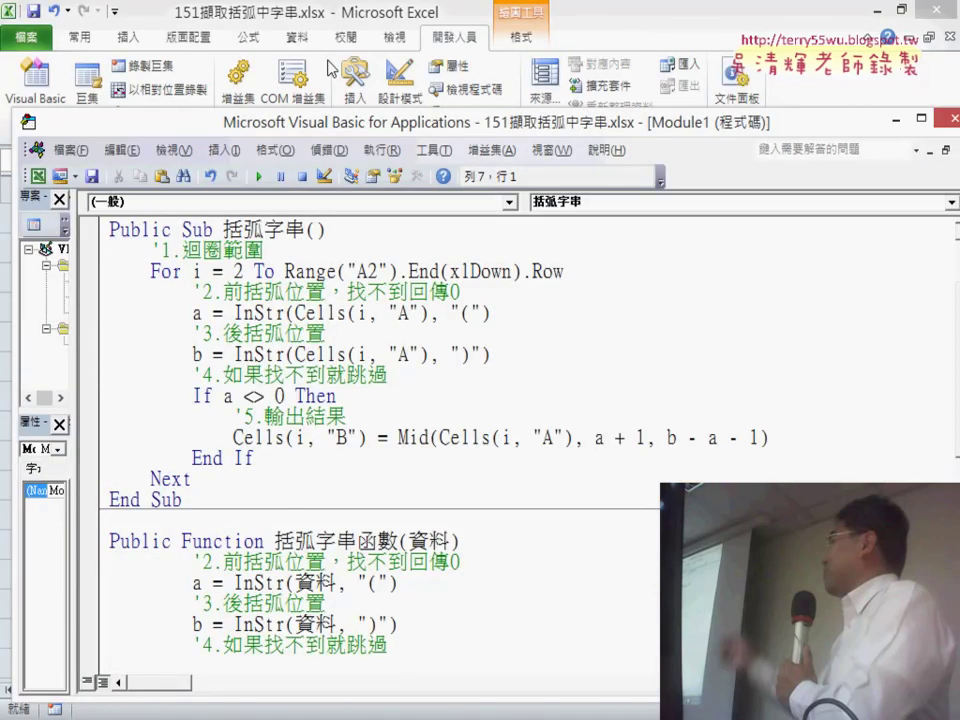
click(462, 10)
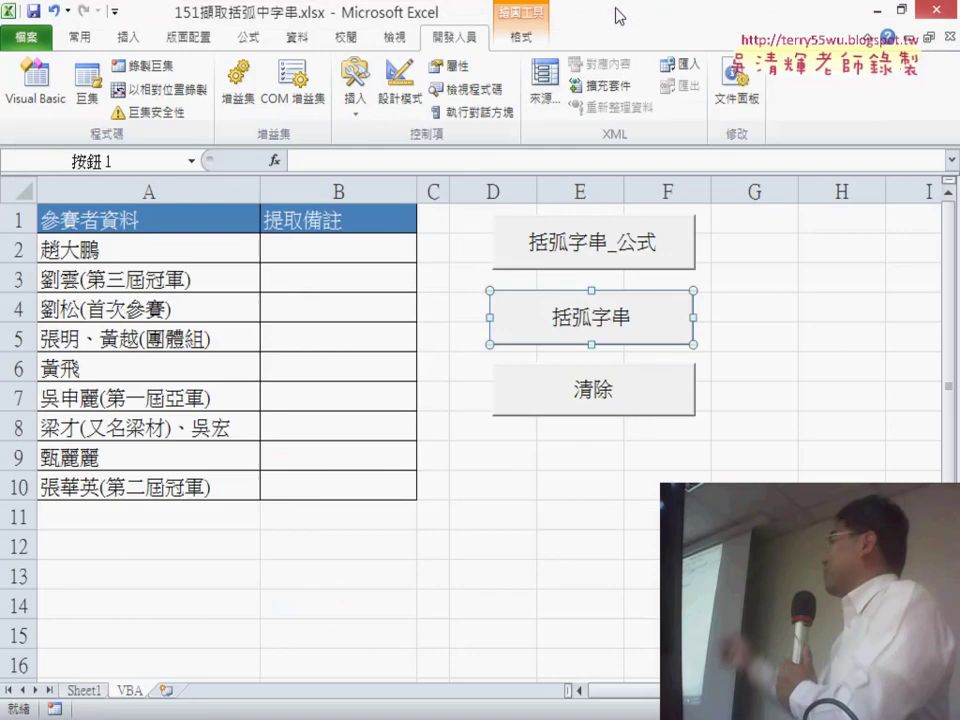
mouse_move(470, 712)
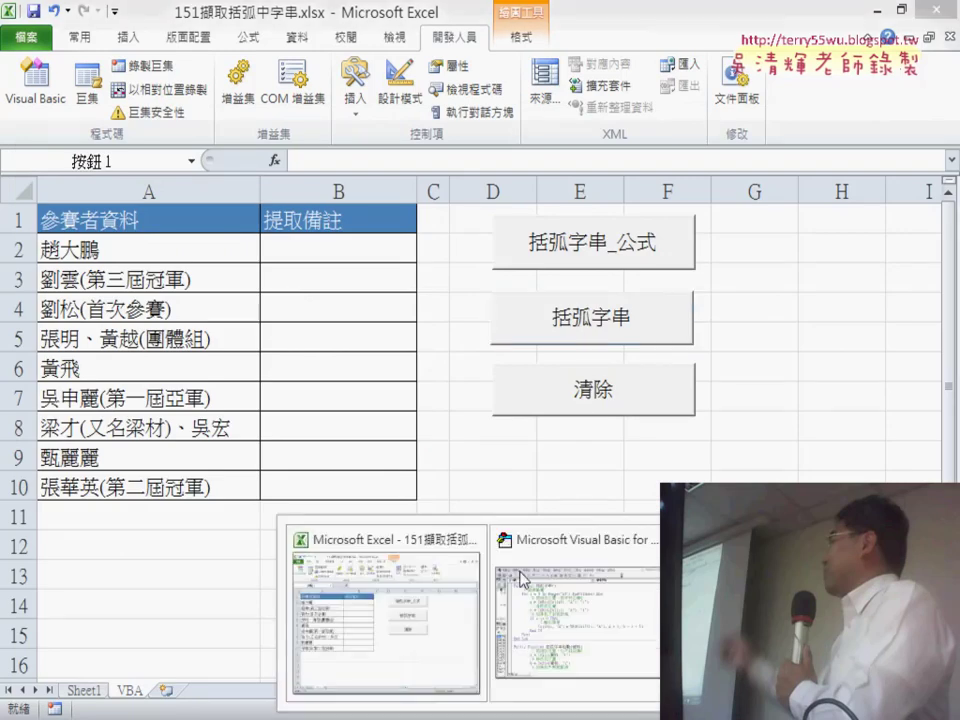
click(525, 585)
Position the code window beside the sheet and highlight 括弧字串 and the Range("A2").End(xlDown).Row loop bound
drag(414, 121, 403, 23)
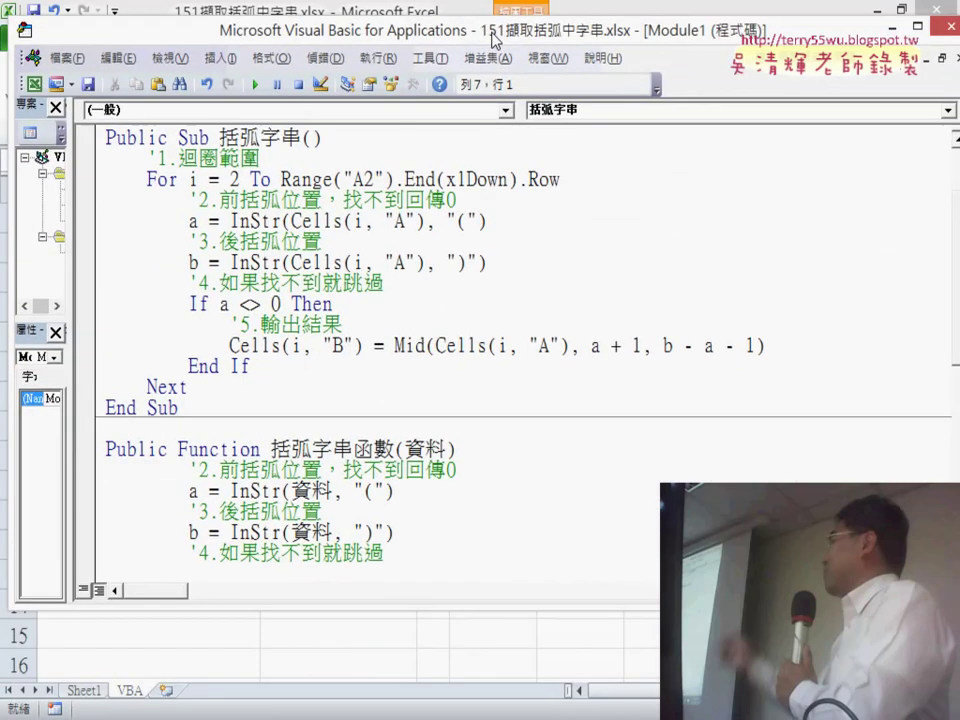
drag(212, 131, 297, 131)
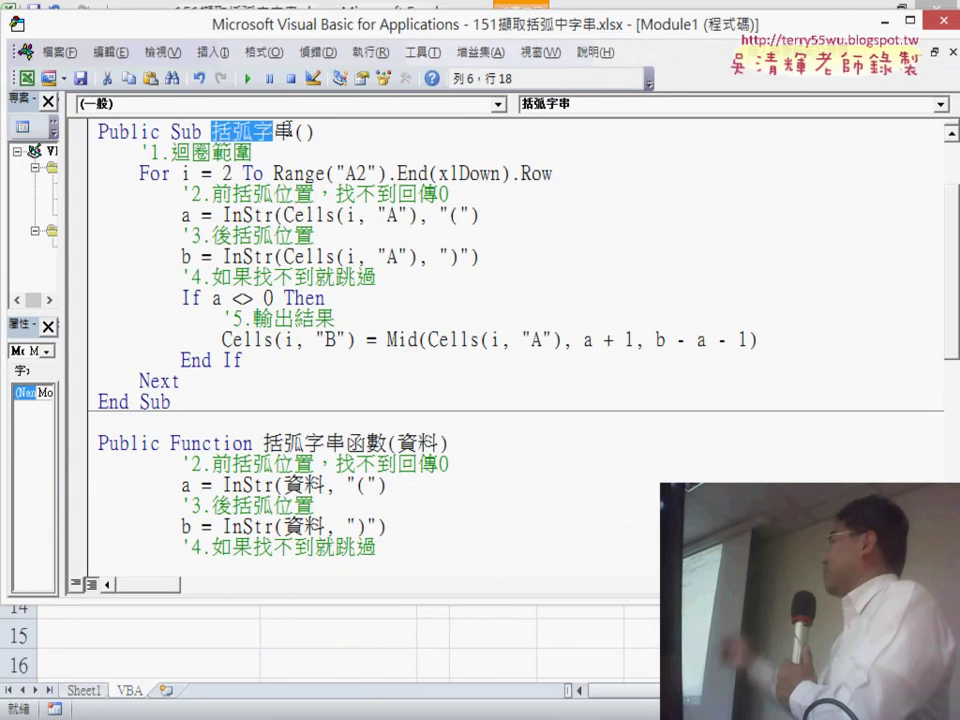
drag(366, 30, 436, 29)
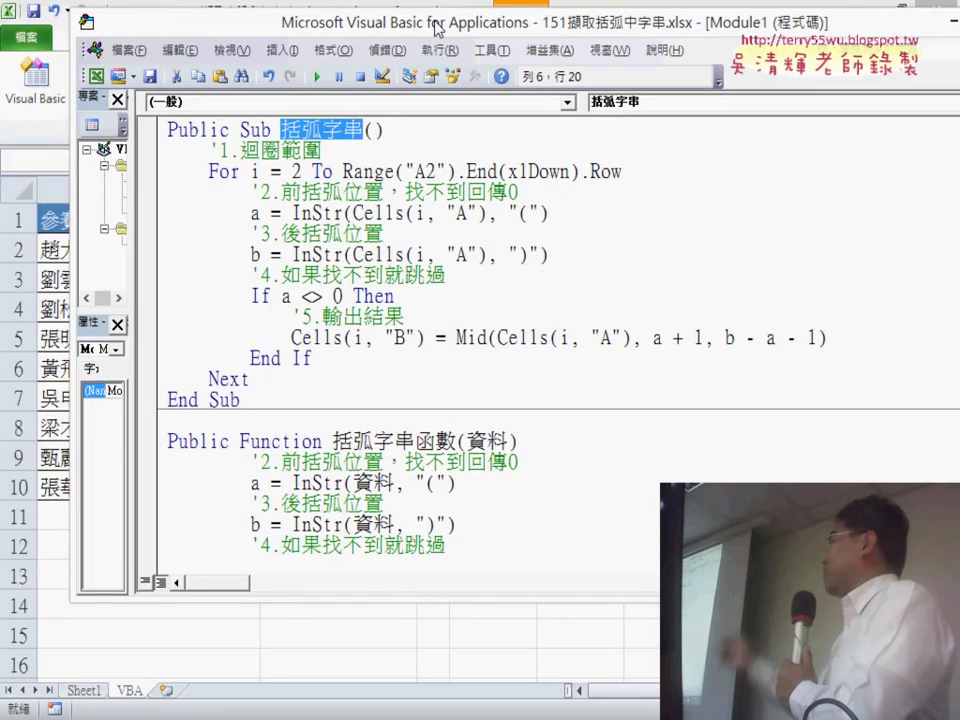
click(289, 172)
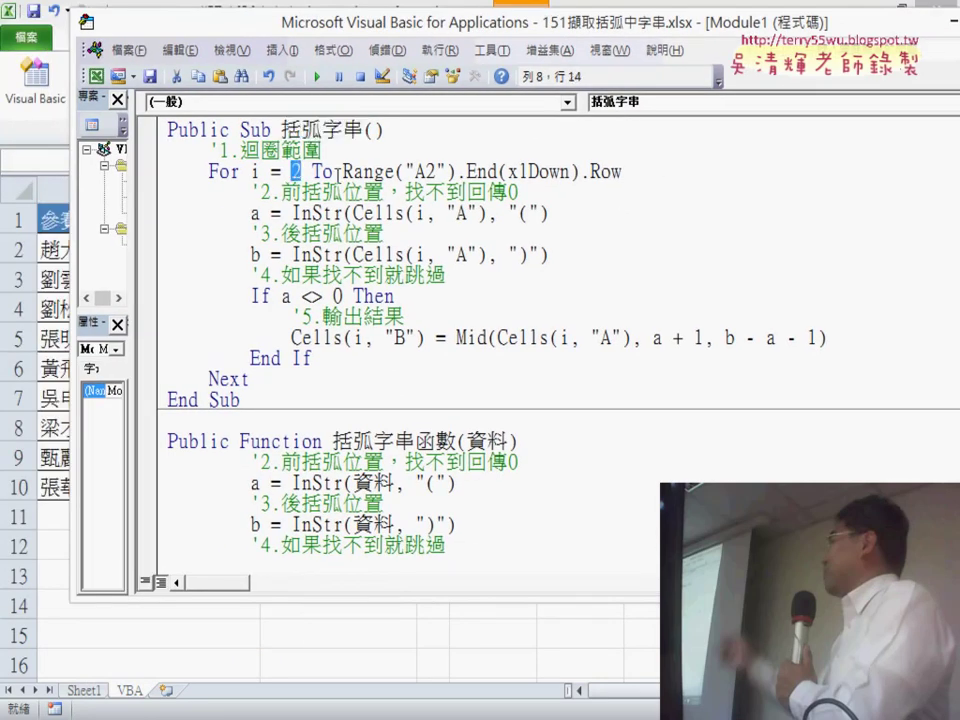
drag(343, 172, 622, 172)
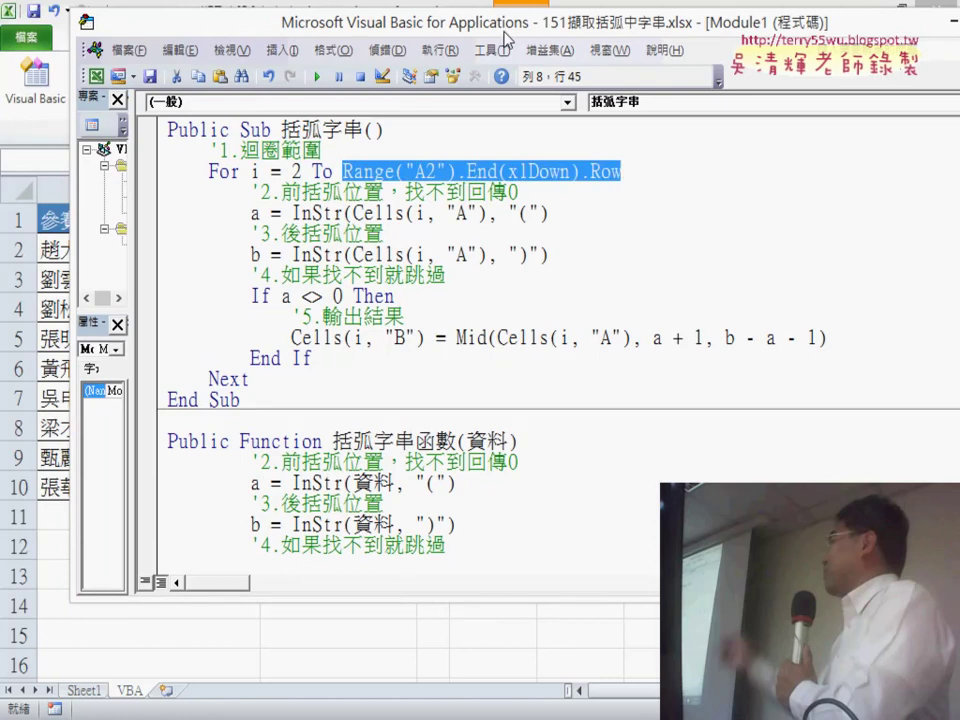
drag(352, 26, 478, 26)
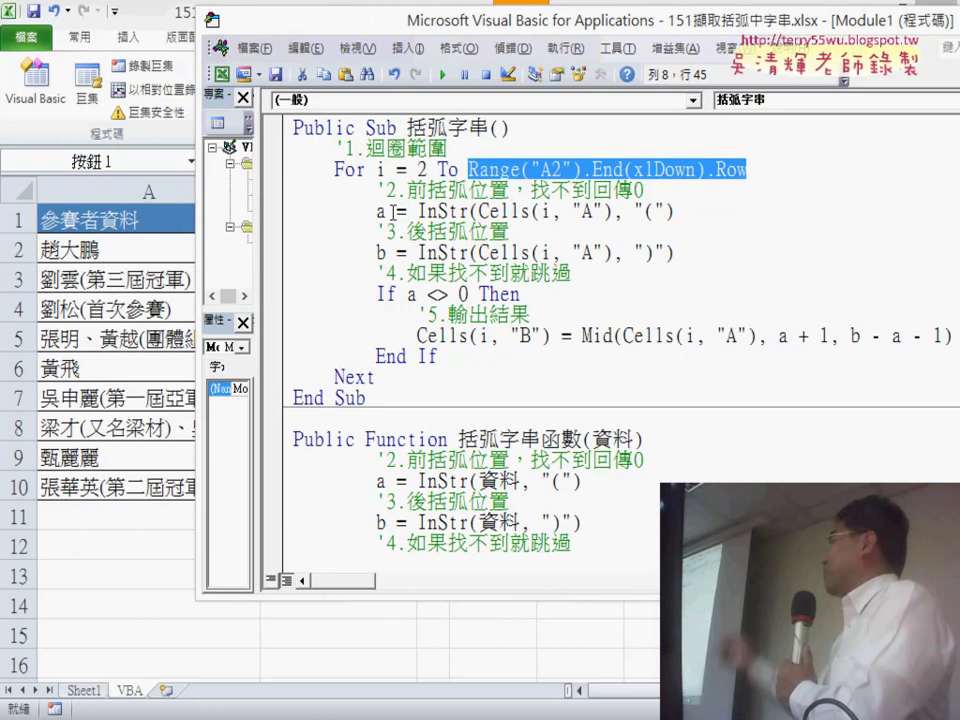
Highlight variables a and b, then the InStr call and its Cells(i, "A") search text
double_click(380, 212)
double_click(380, 253)
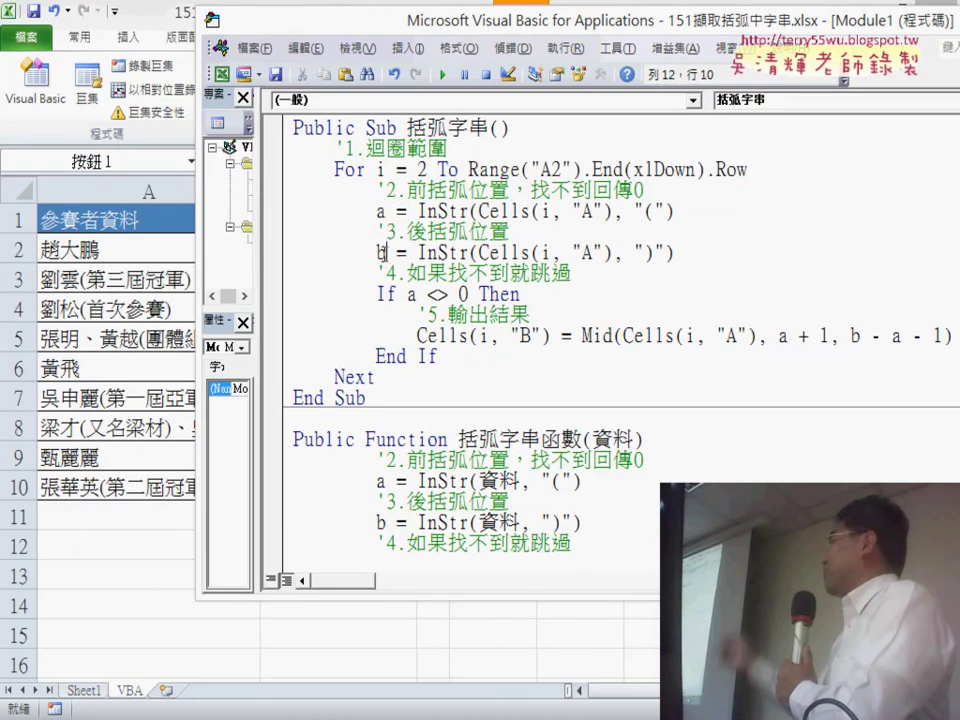
double_click(380, 212)
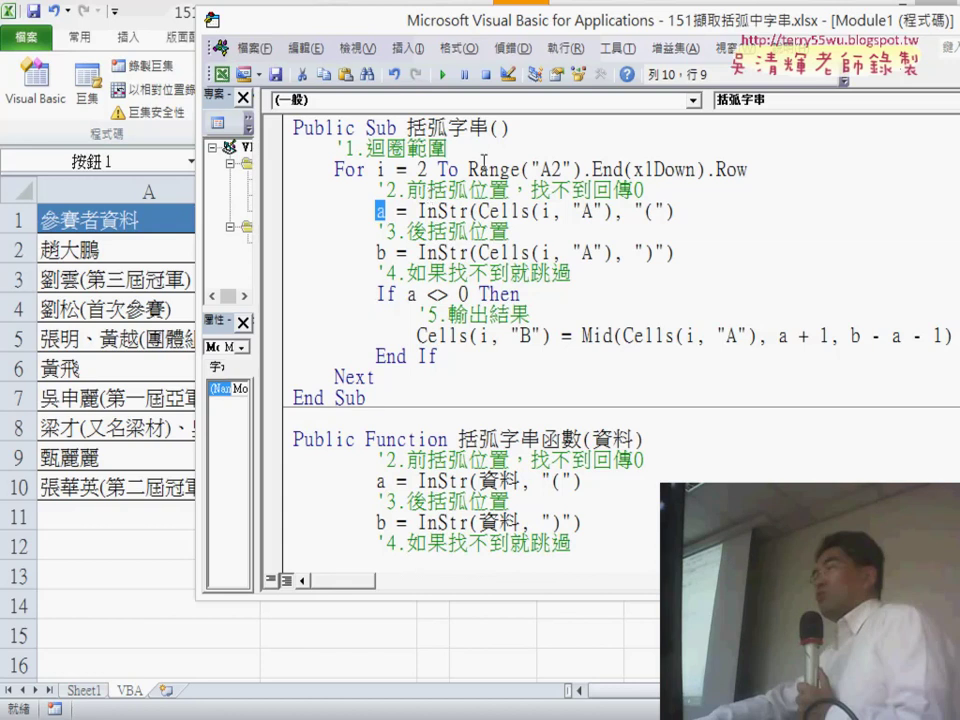
mouse_move(417, 211)
mouse_down()
mouse_move(481, 211)
mouse_move(470, 213)
mouse_up()
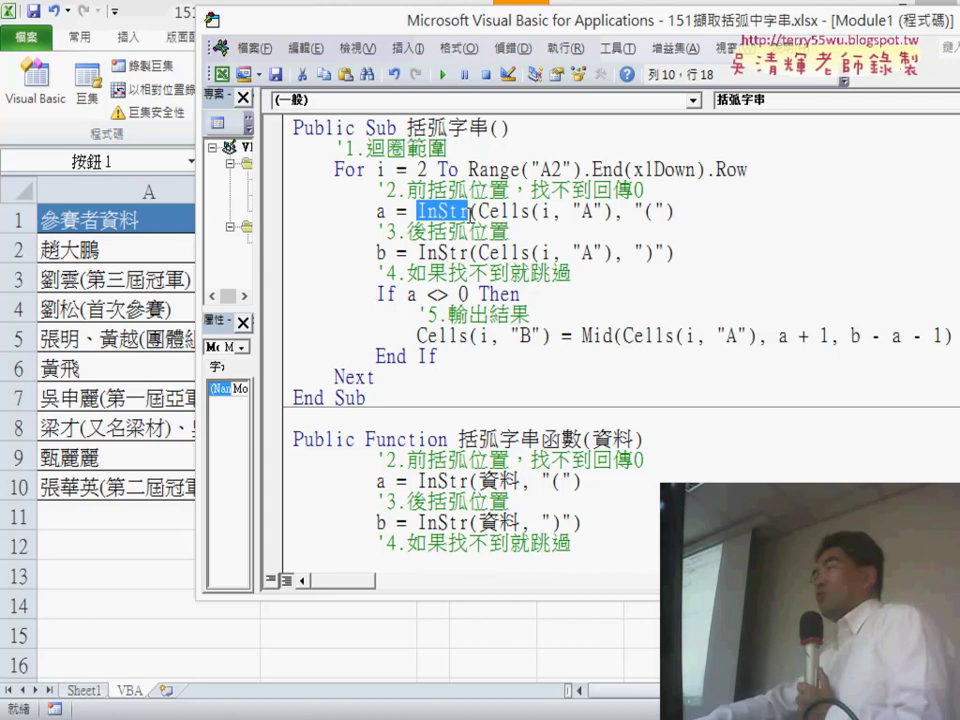
drag(479, 212, 612, 210)
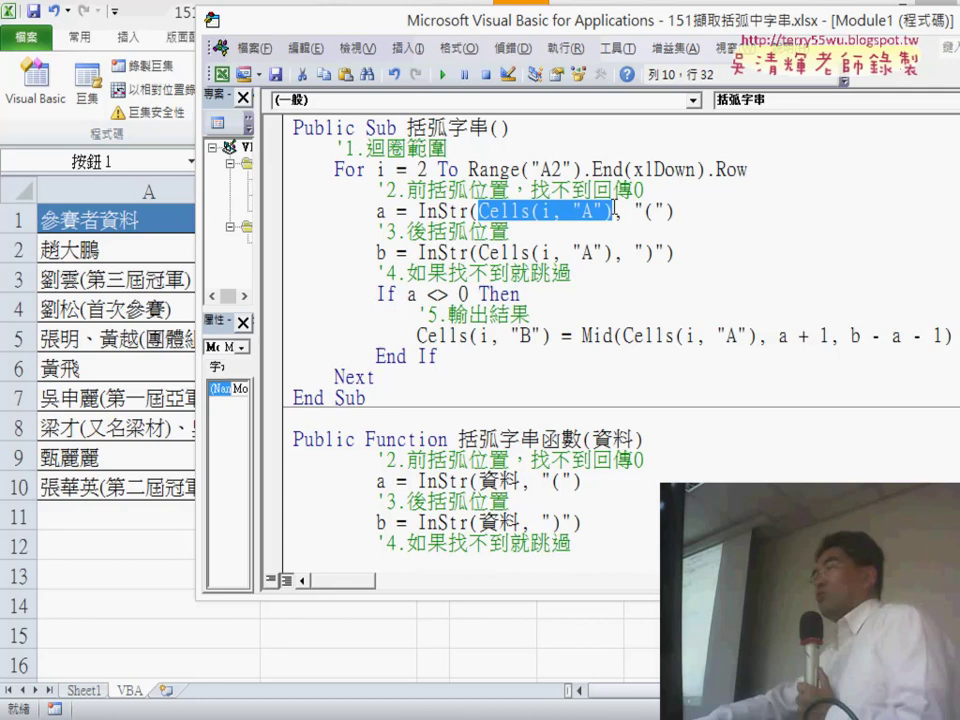
click(380, 252)
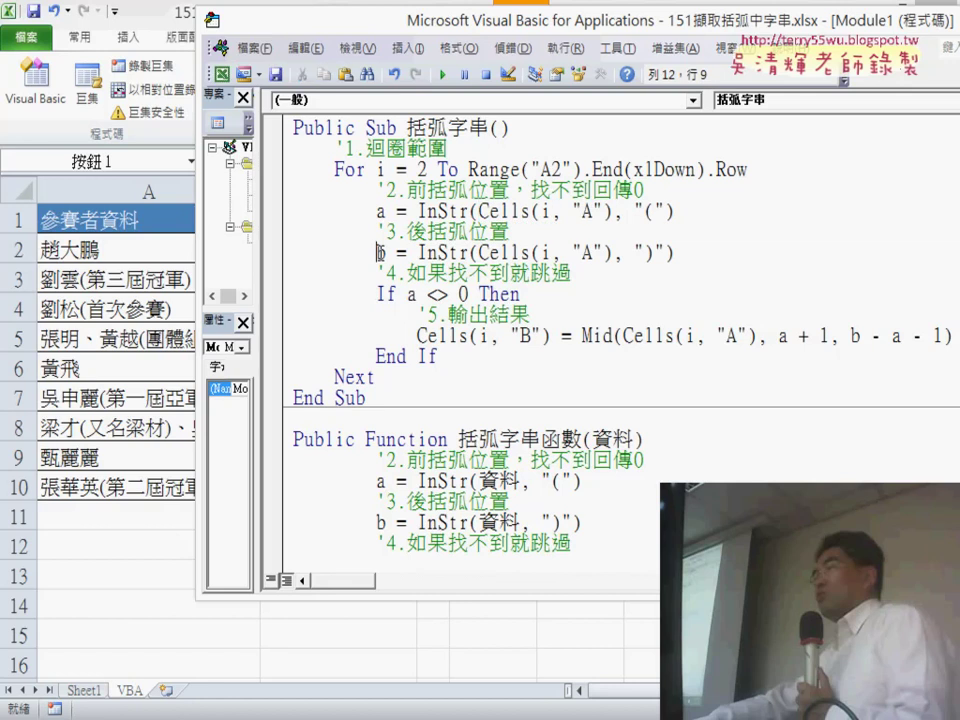
drag(380, 252, 700, 250)
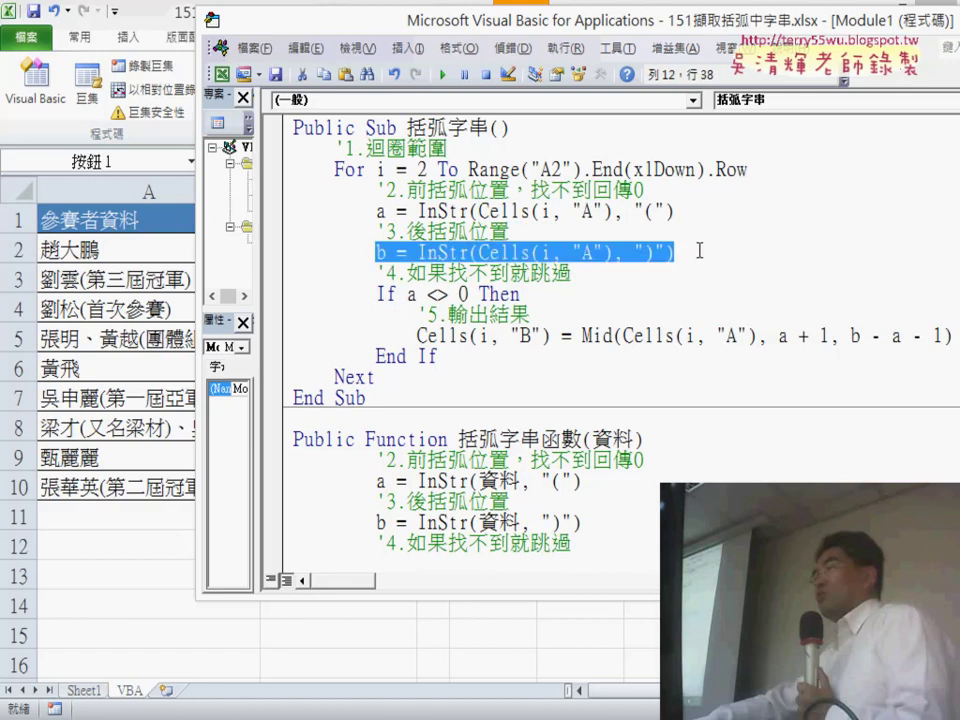
key(Left)
key(Left)
key(shift+Left)
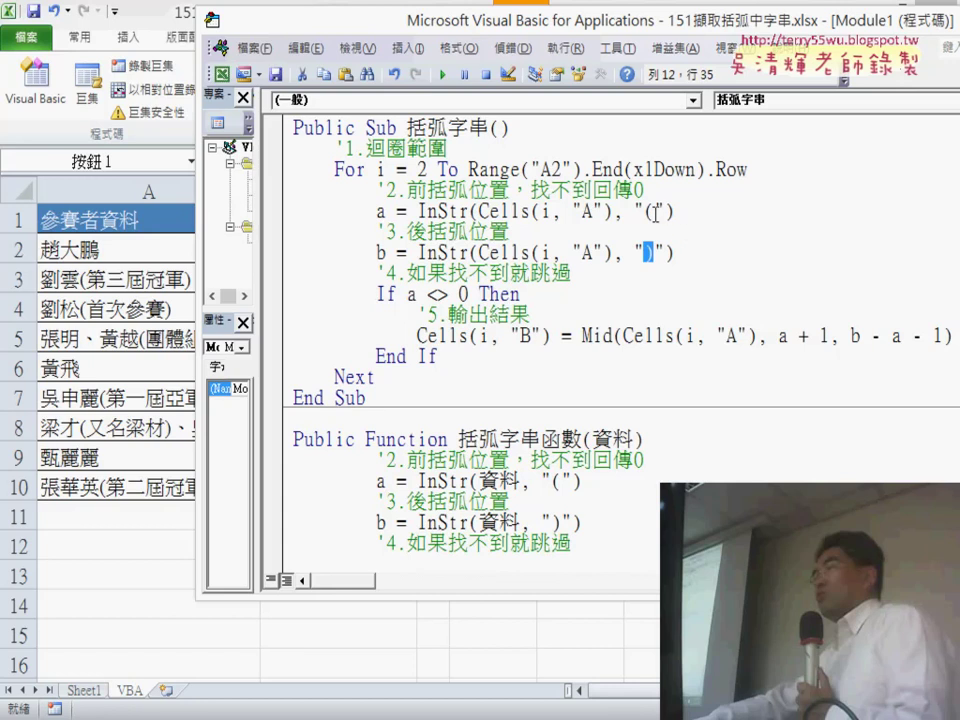
double_click(647, 211)
double_click(650, 252)
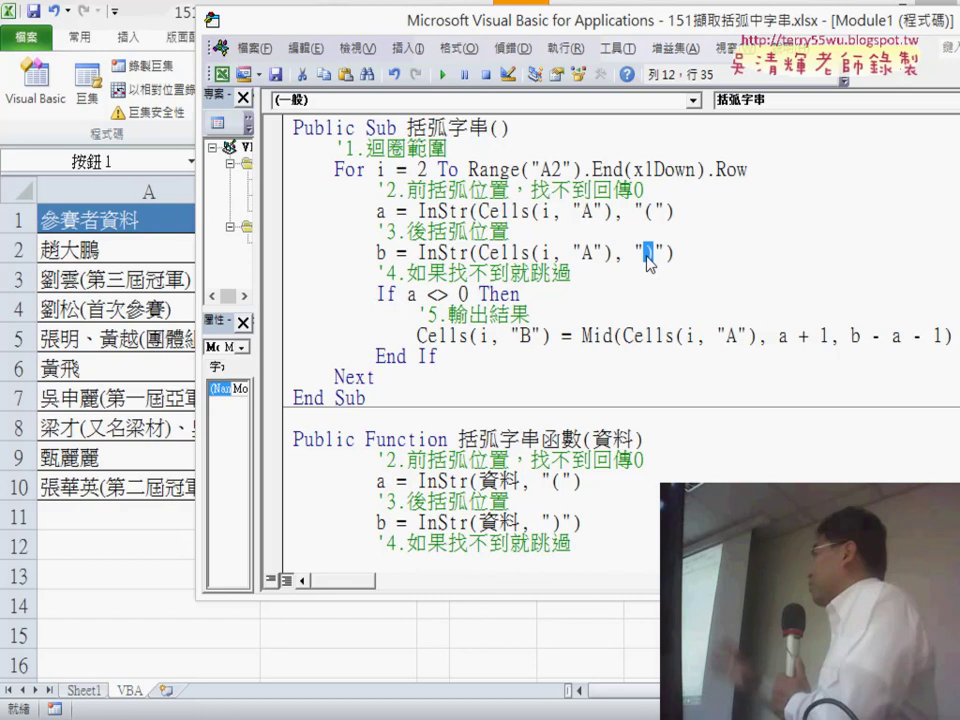
double_click(398, 293)
drag(406, 294, 467, 294)
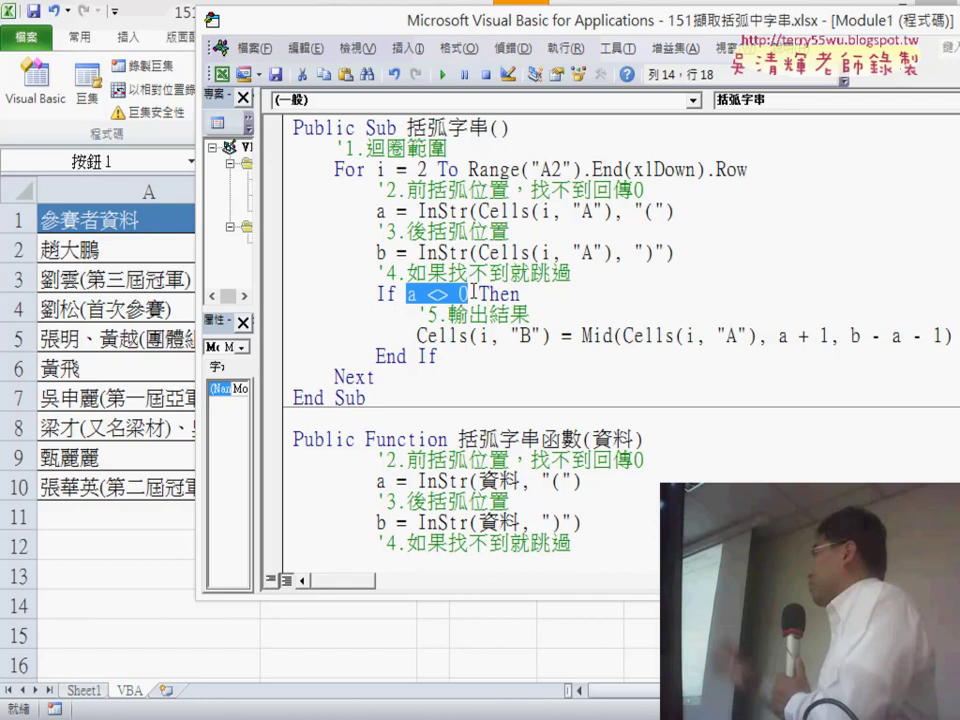
drag(478, 294, 521, 294)
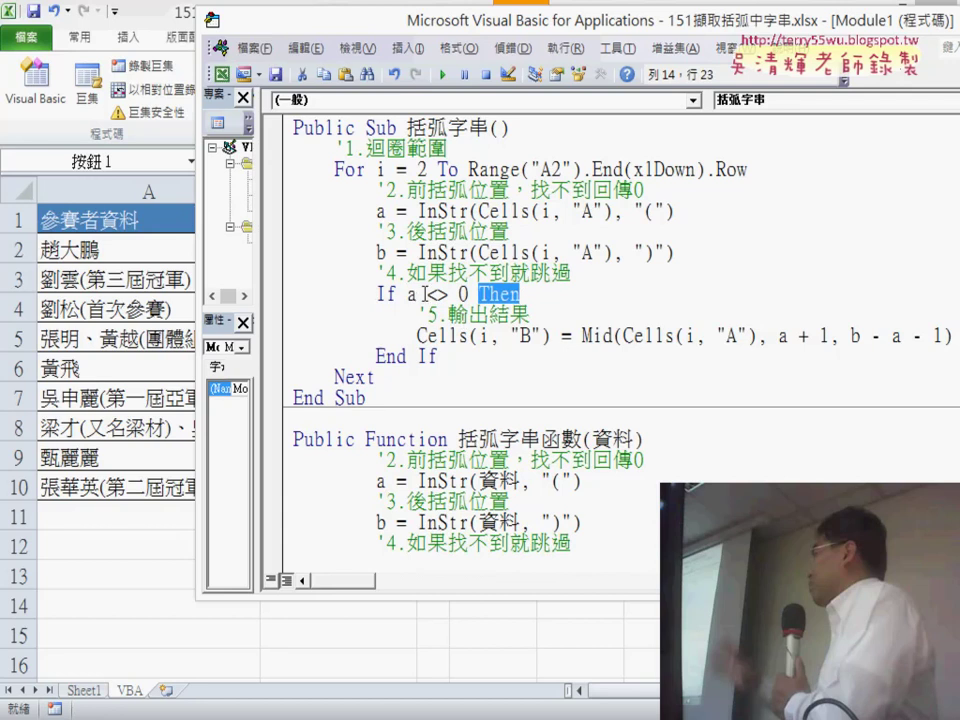
drag(425, 294, 449, 293)
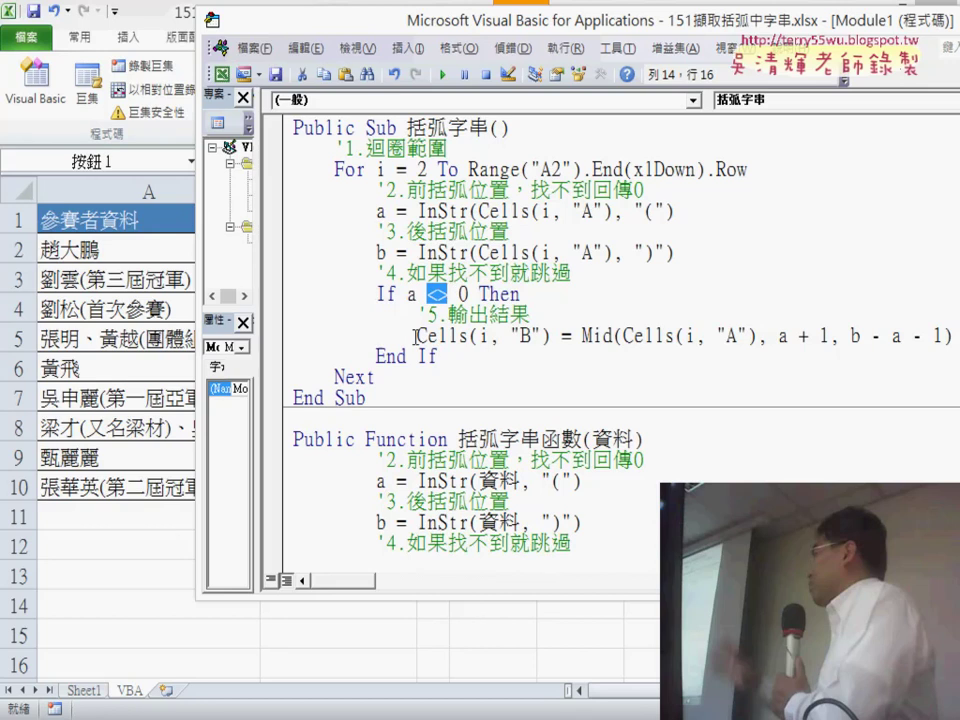
drag(417, 336, 957, 336)
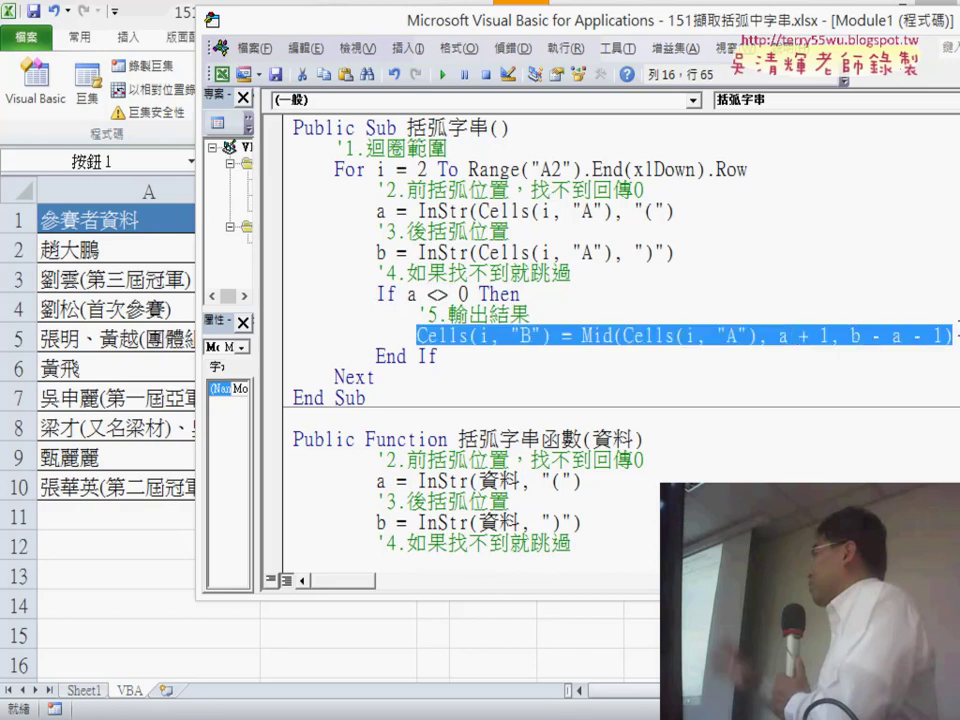
mouse_move(467, 35)
mouse_down()
mouse_move(524, 45)
mouse_move(513, 45)
mouse_up()
click(875, 349)
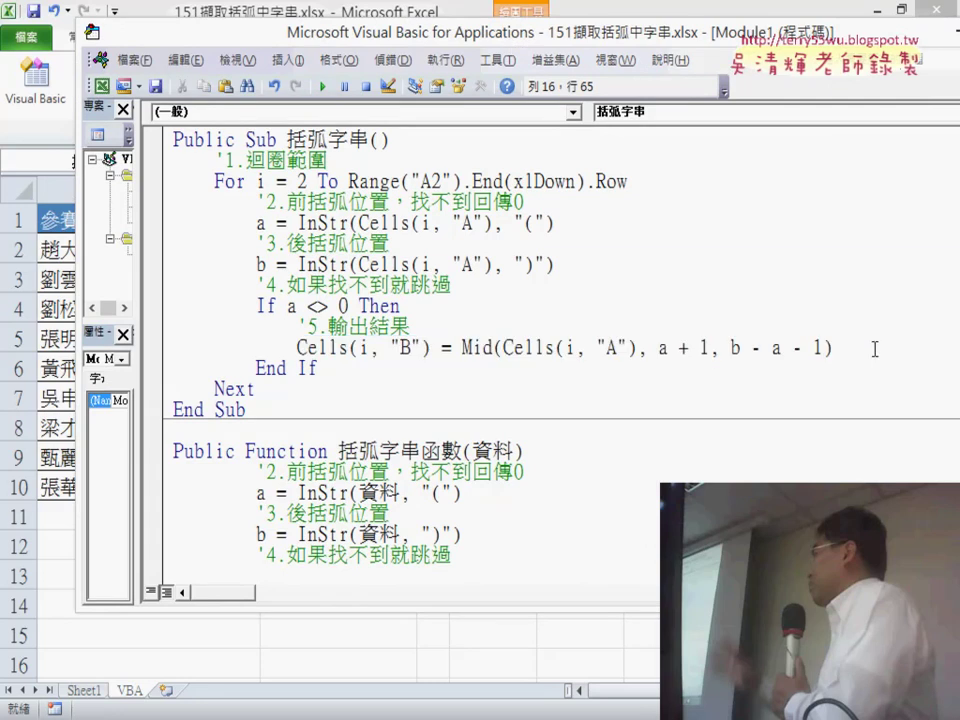
key(Return)
key(BackSpace)
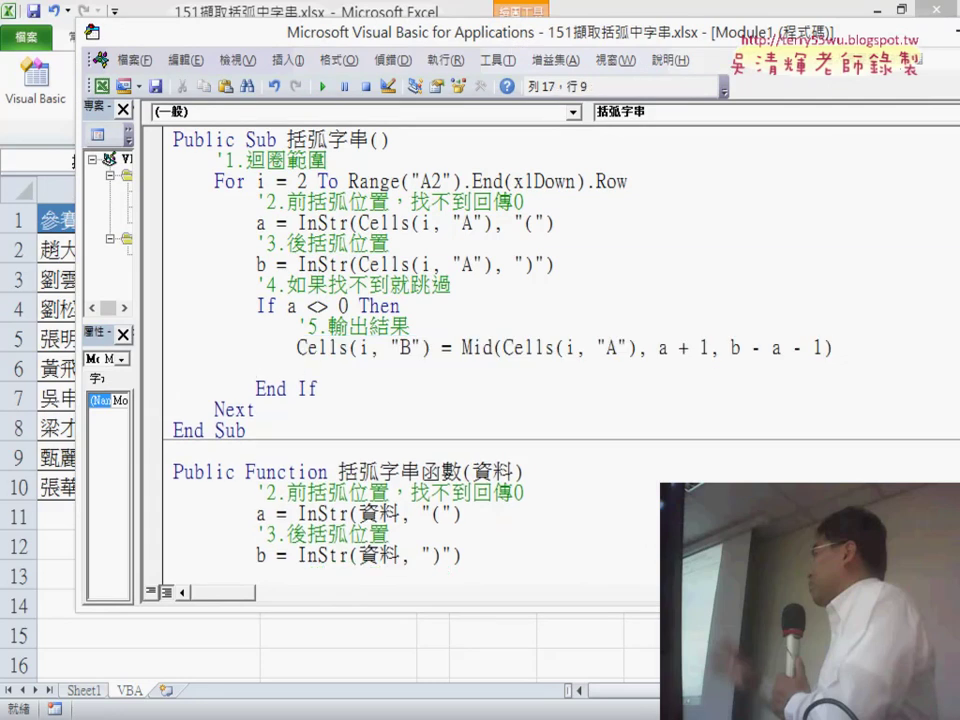
text(ㄧㄇㄙ)
key(Escape)
text(el)
text(se)
key(Return)
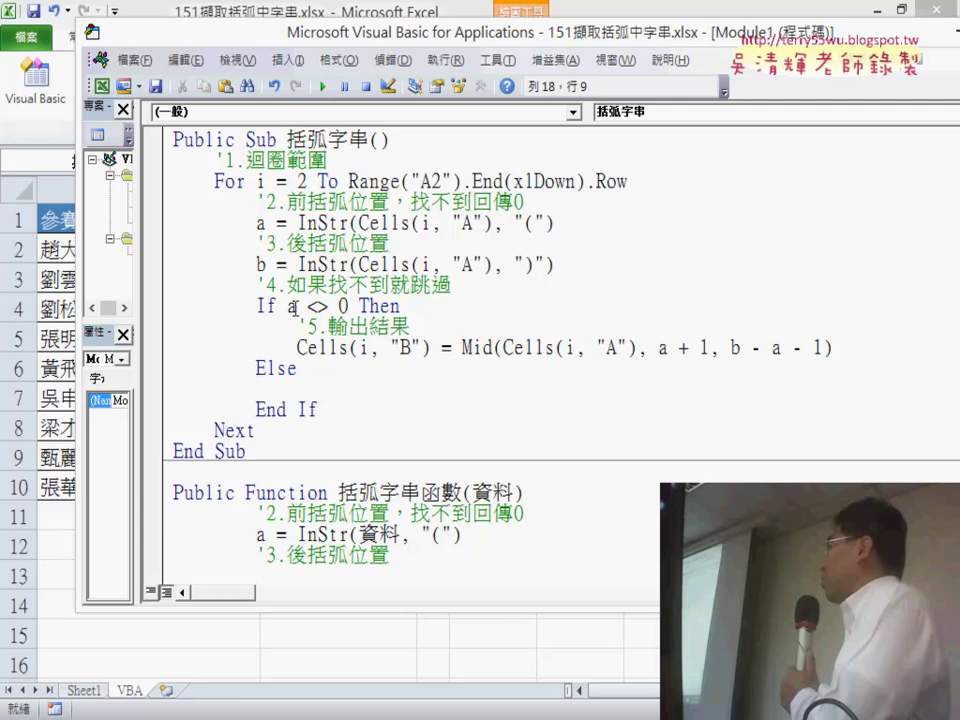
drag(287, 306, 350, 306)
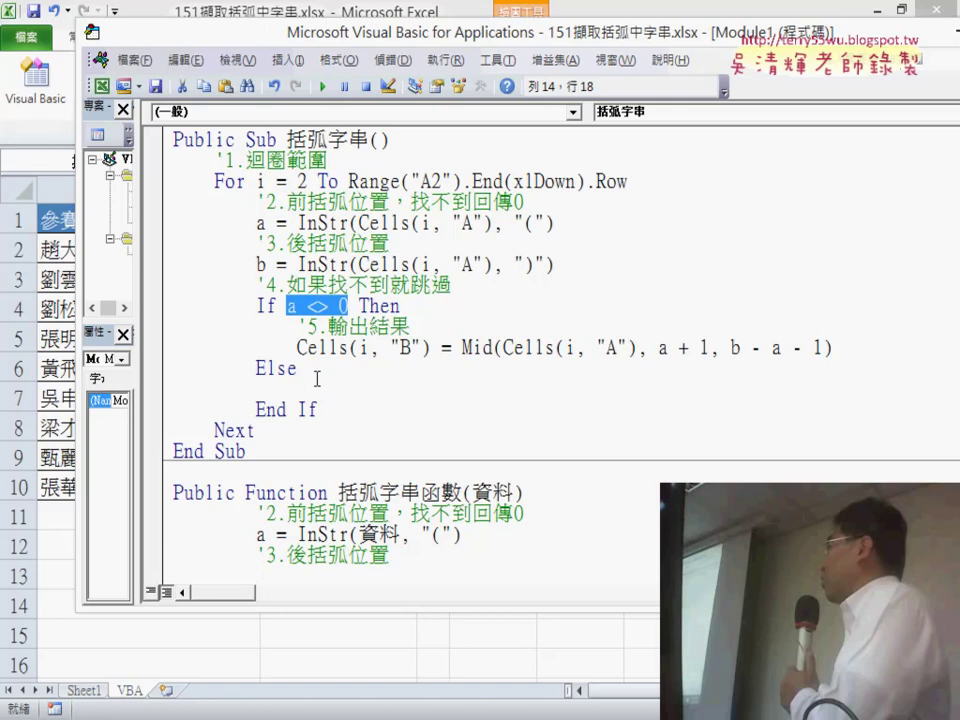
drag(297, 368, 173, 364)
key(BackSpace)
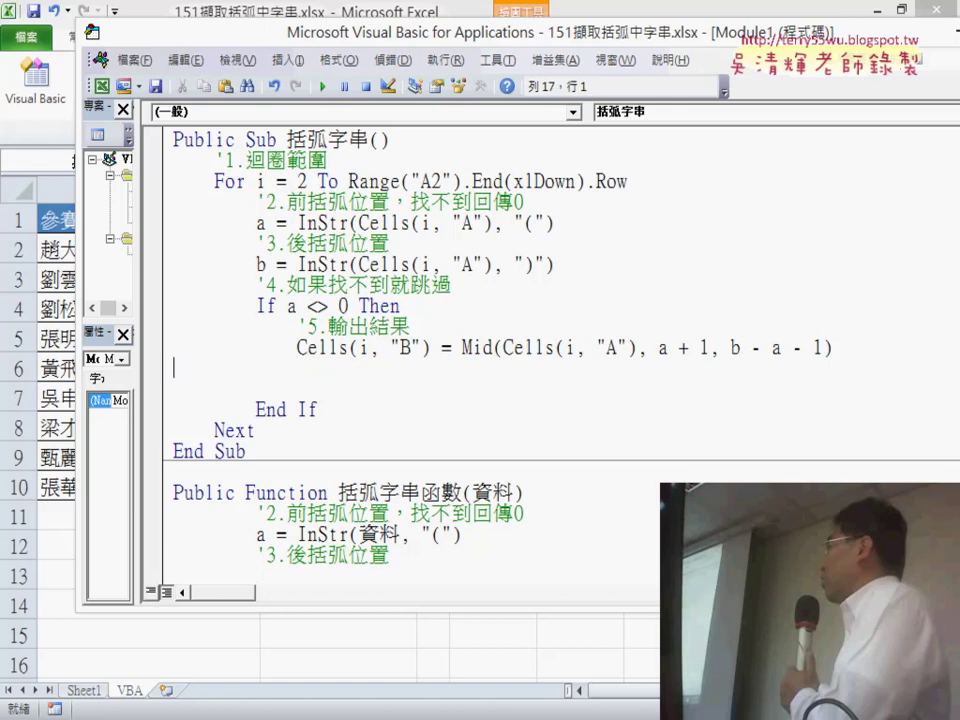
key(BackSpace)
key(Delete)
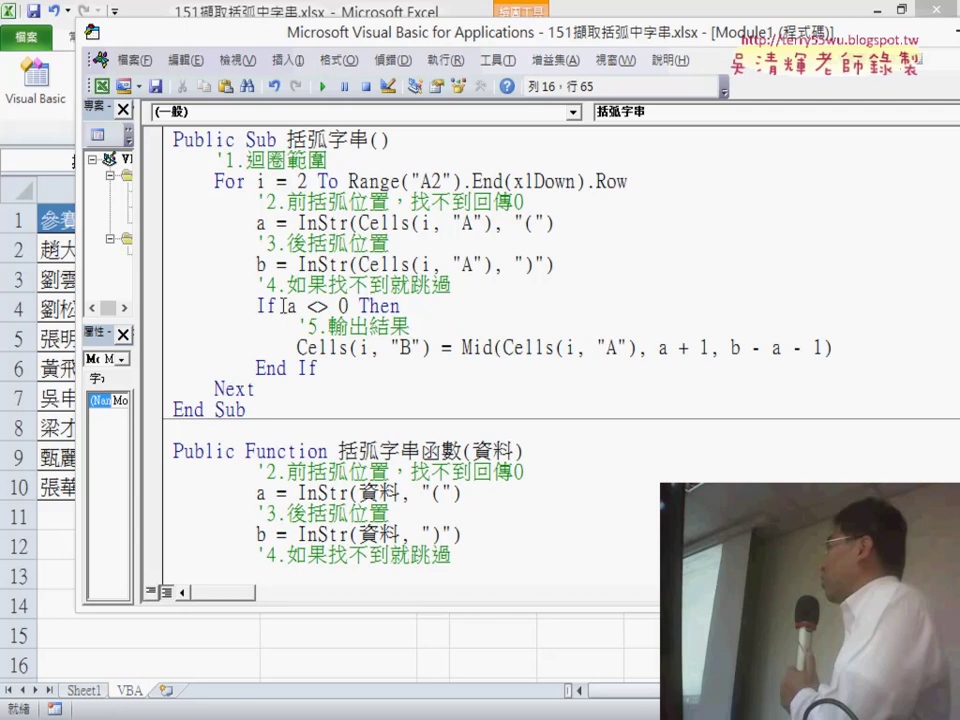
drag(287, 305, 347, 305)
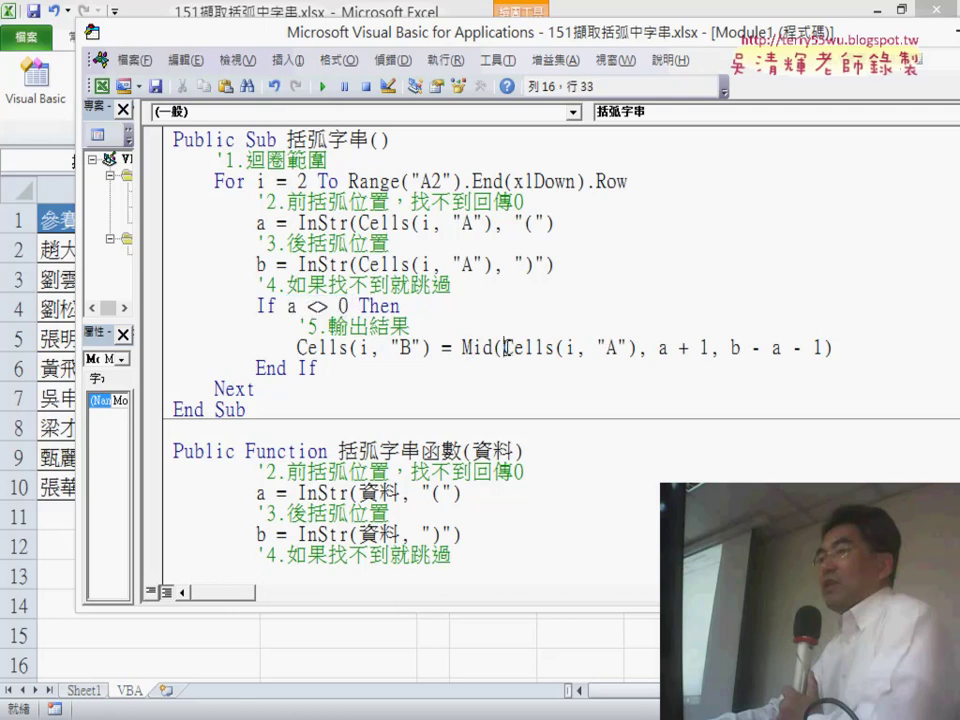
Highlight the Mid function name and the output cell Cells(i, "B") in the result line
double_click(507, 348)
click(463, 348)
drag(463, 348, 497, 347)
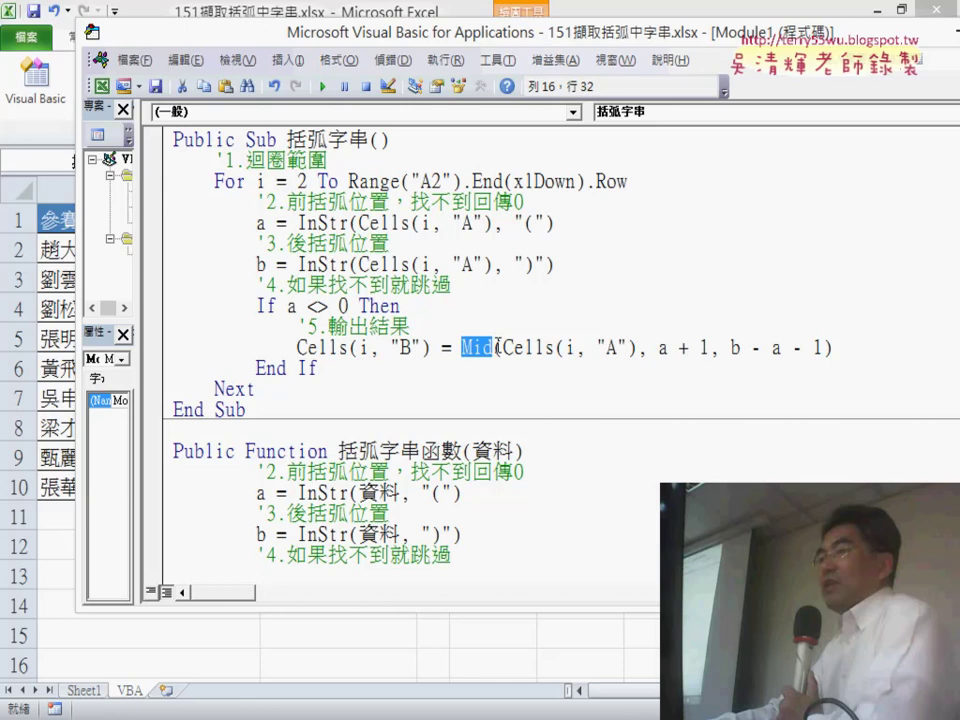
drag(431, 348, 297, 348)
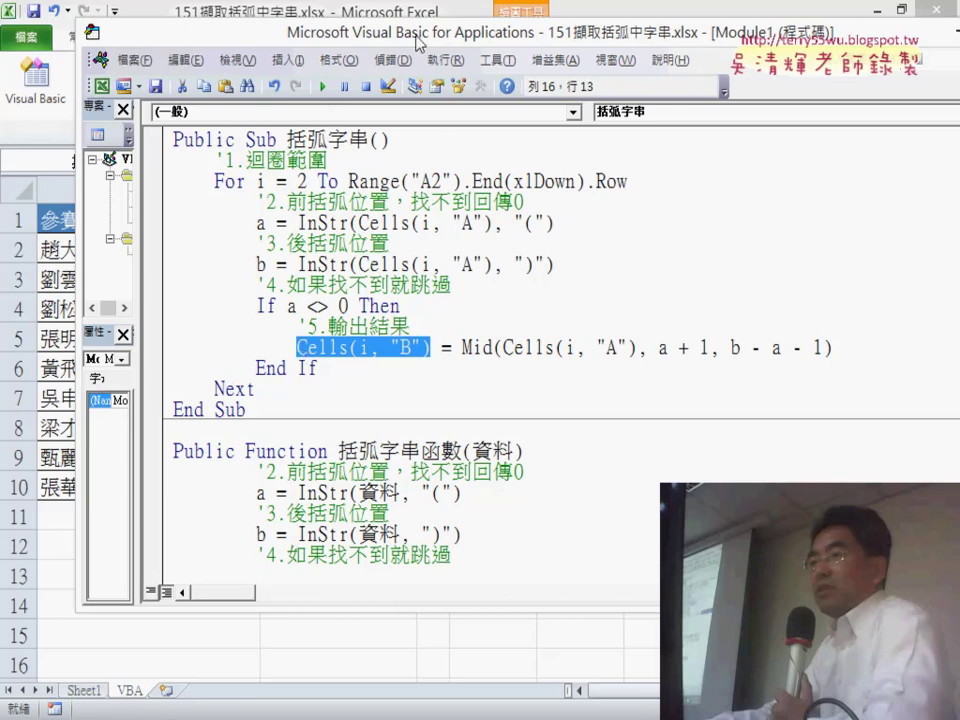
drag(316, 35, 711, 52)
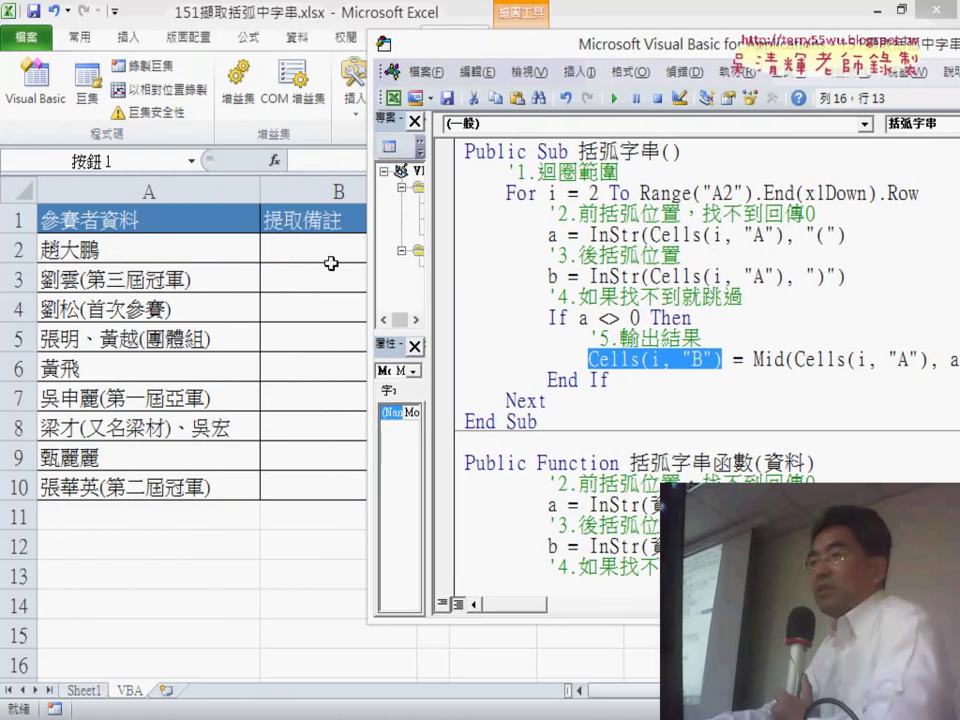
drag(628, 45, 305, 48)
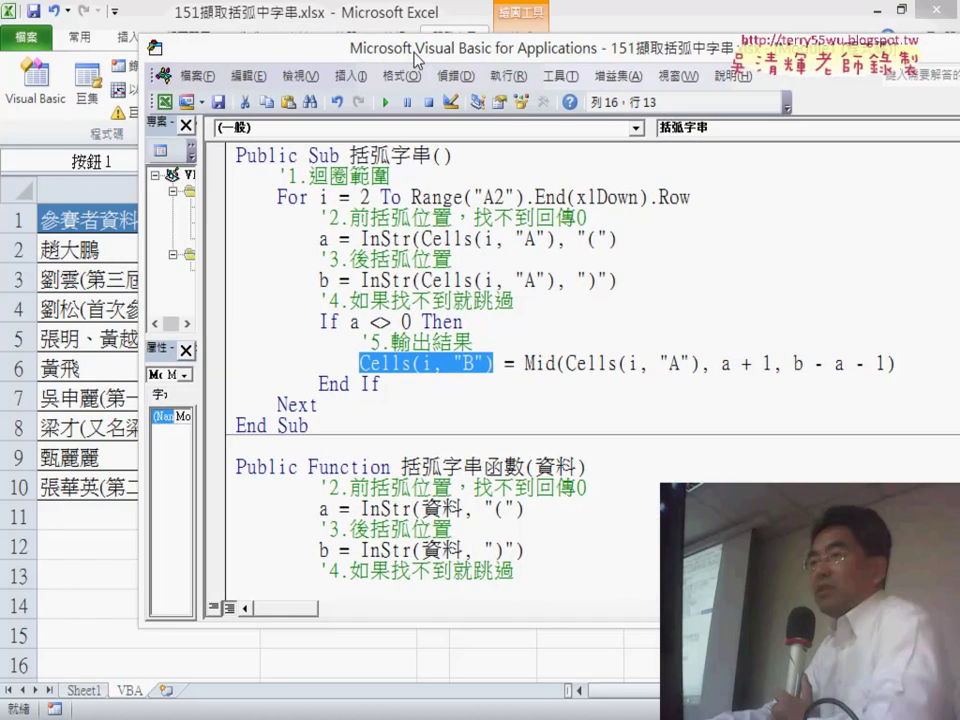
Highlight Mid's arguments Cells(i, "A") and b - a, then return to Excel with Alt+F11
drag(468, 363, 674, 364)
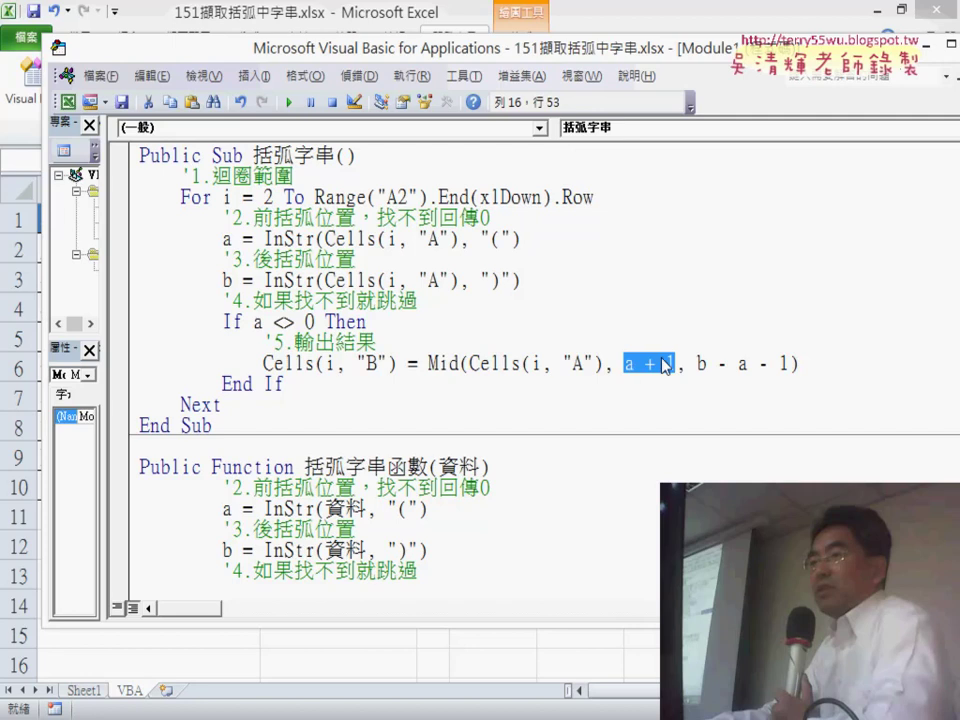
drag(697, 364, 749, 366)
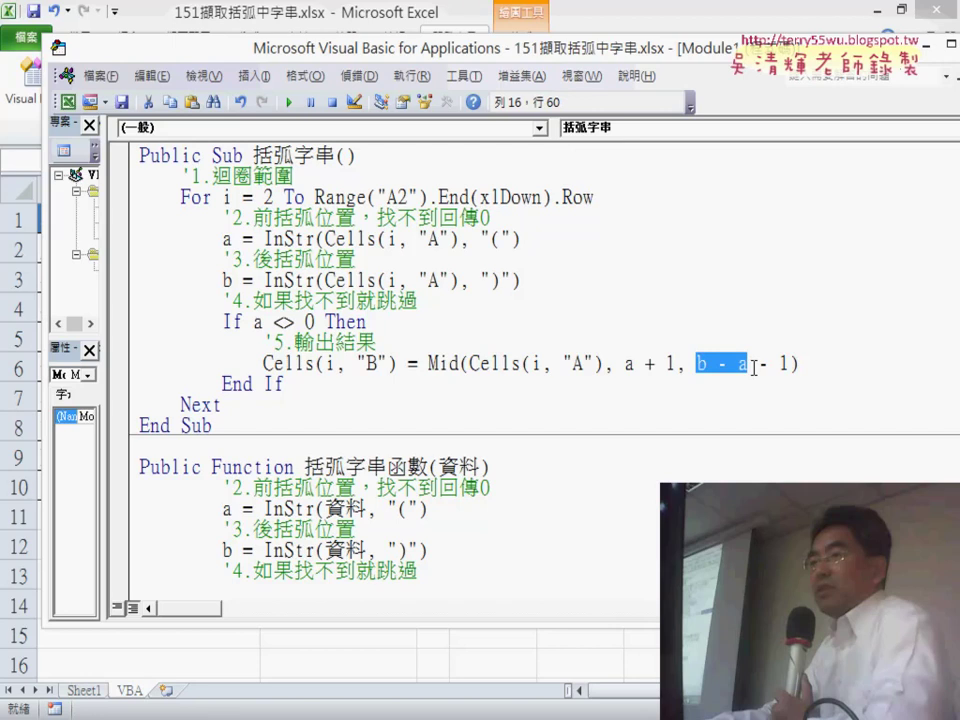
drag(790, 365, 472, 367)
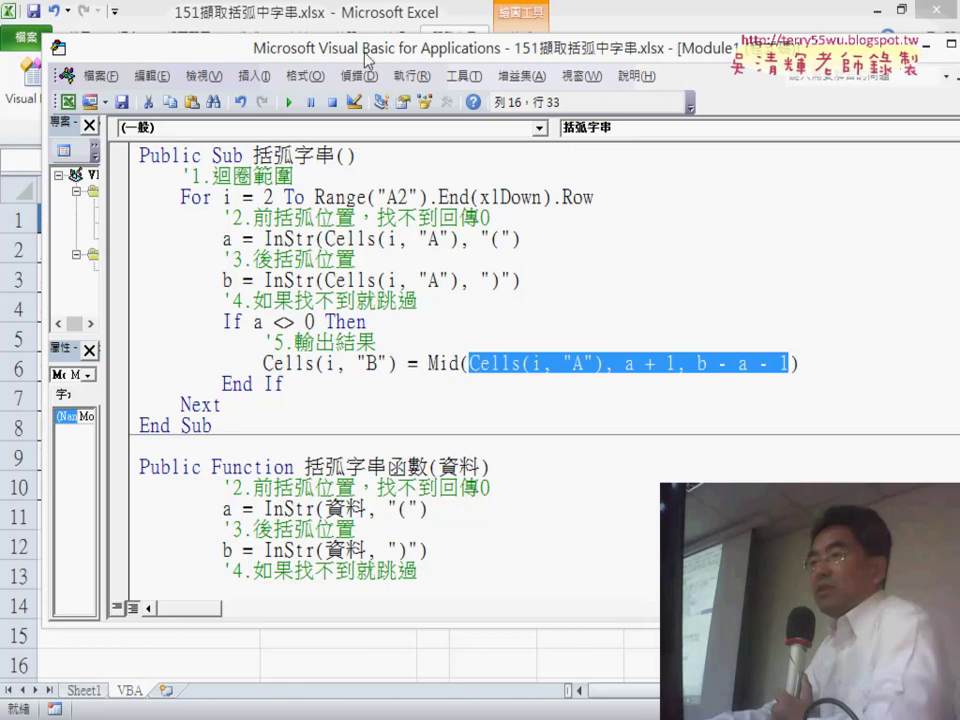
drag(361, 55, 765, 37)
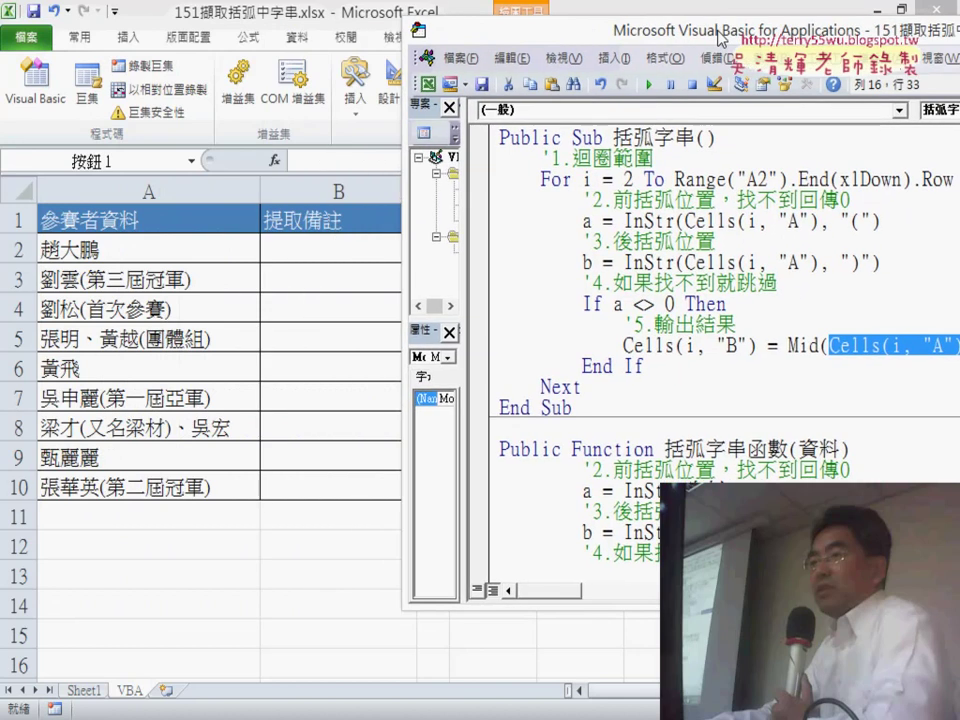
key(alt+F11)
Run 括弧字串 to fill column B, clear it with 清除, and return to the VBA editor
click(364, 600)
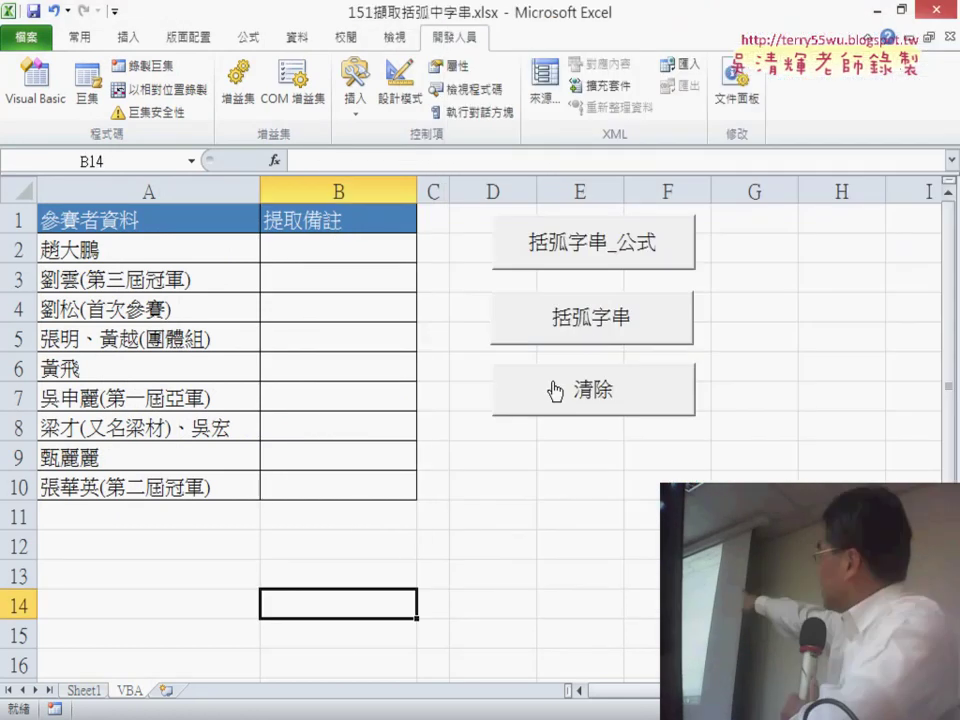
click(573, 320)
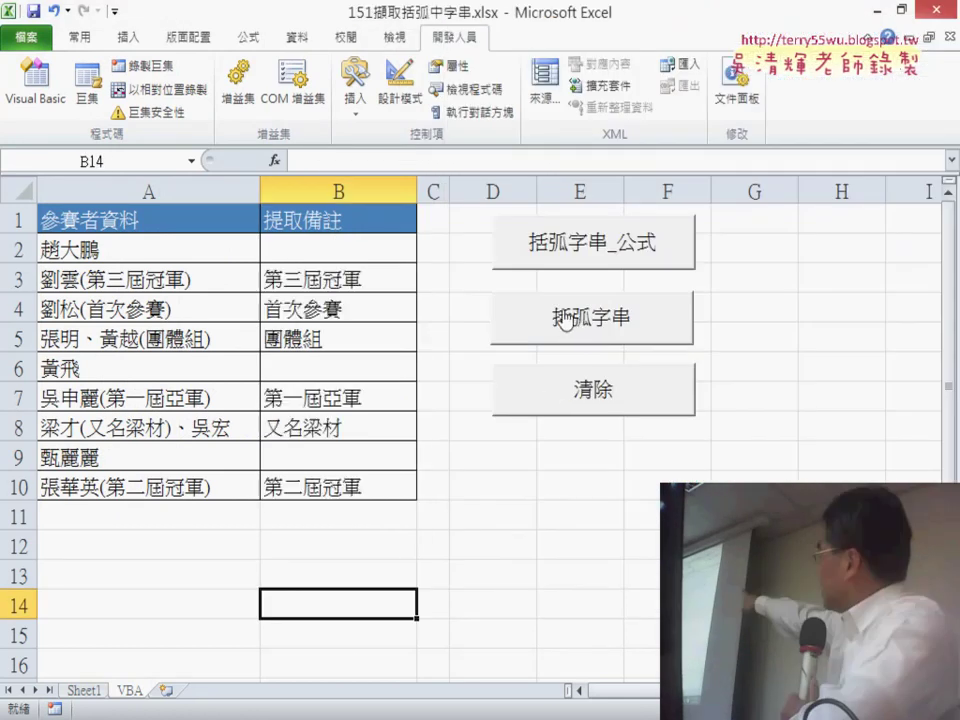
click(542, 390)
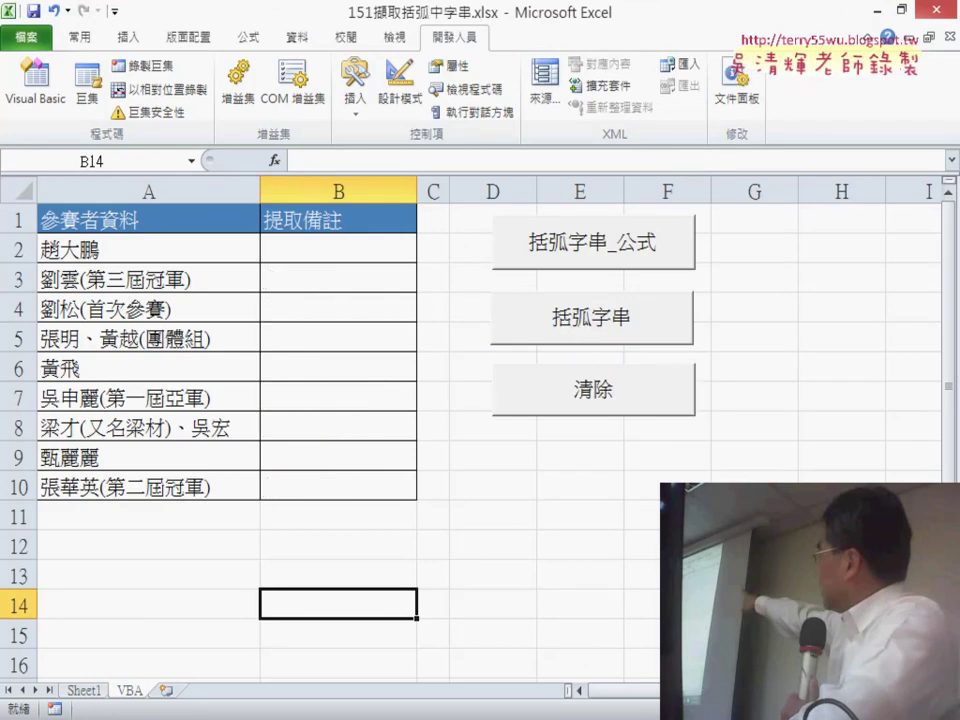
click(575, 645)
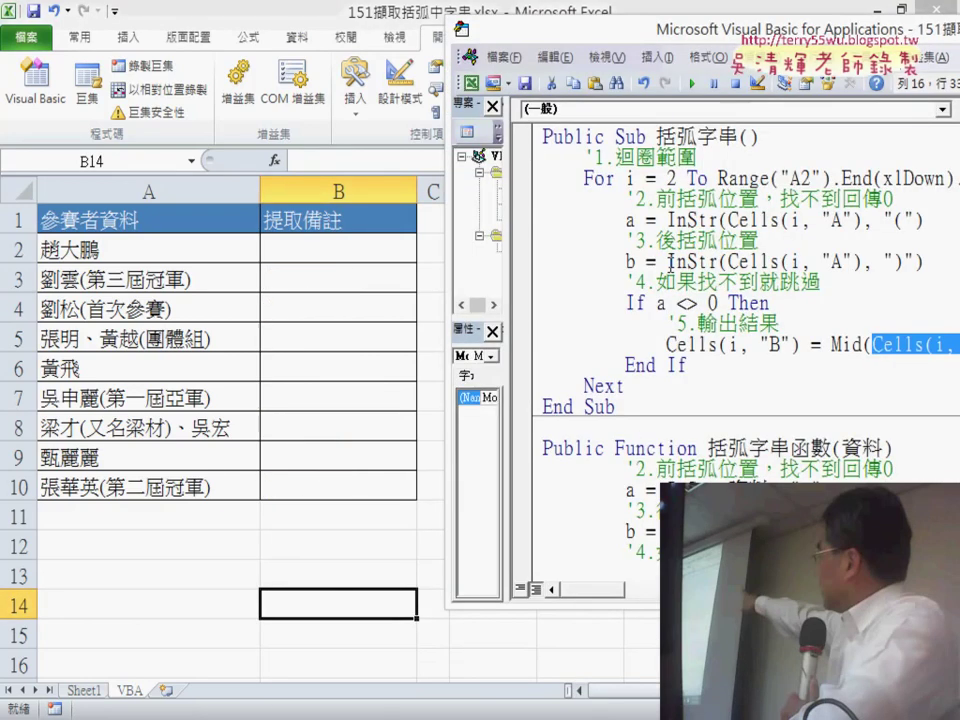
Set a breakpoint on the a = InStr line and run the 括弧字串 macro until it stops there
click(521, 219)
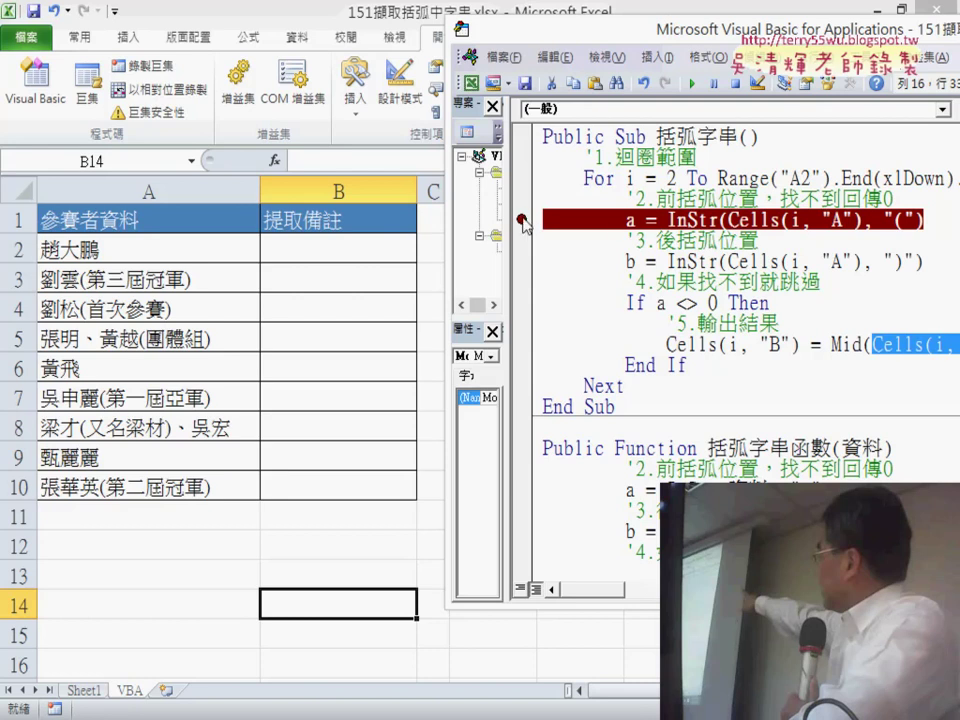
click(522, 220)
click(522, 220)
click(692, 83)
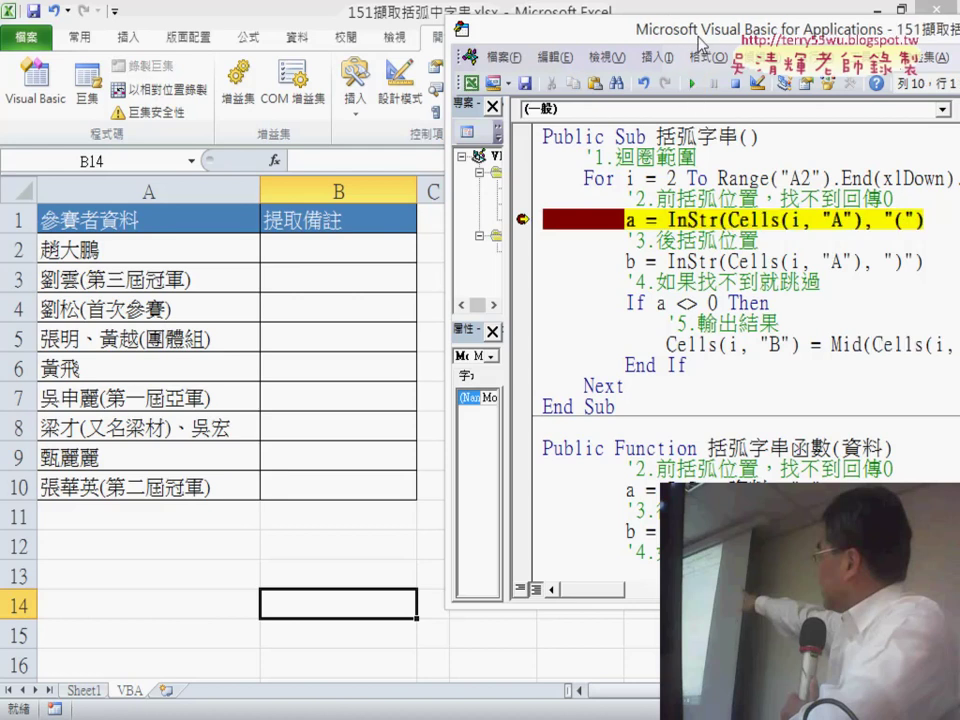
Step row 2 with F8 through the a = 0 check to End If, reading Cells(i, "A") and a
drag(700, 45, 351, 51)
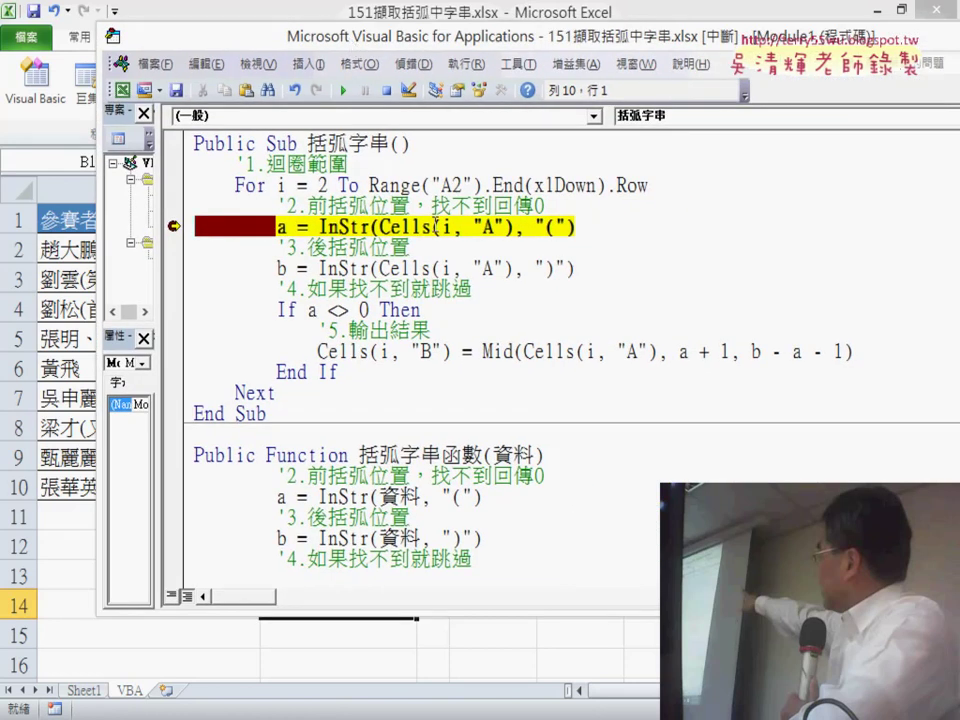
mouse_move(435, 227)
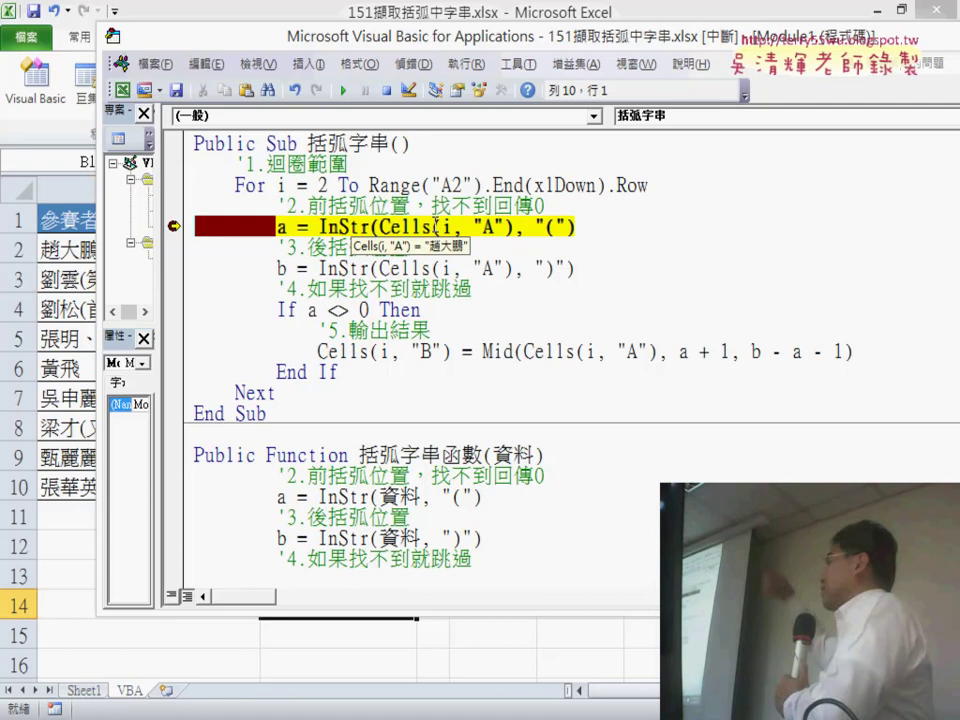
key(F8)
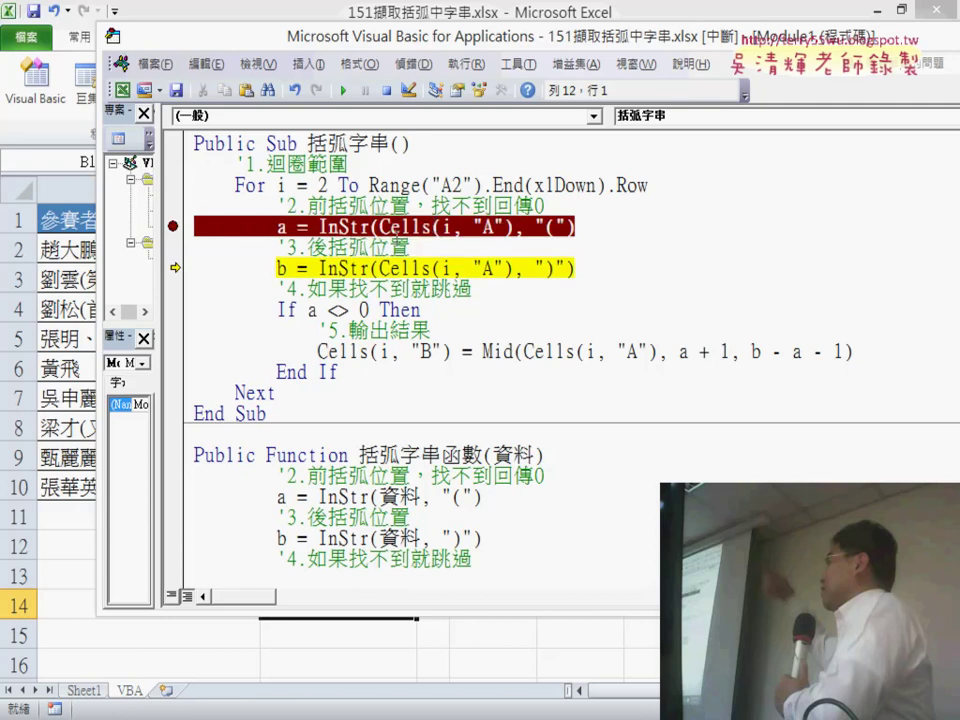
mouse_move(281, 228)
key(F8)
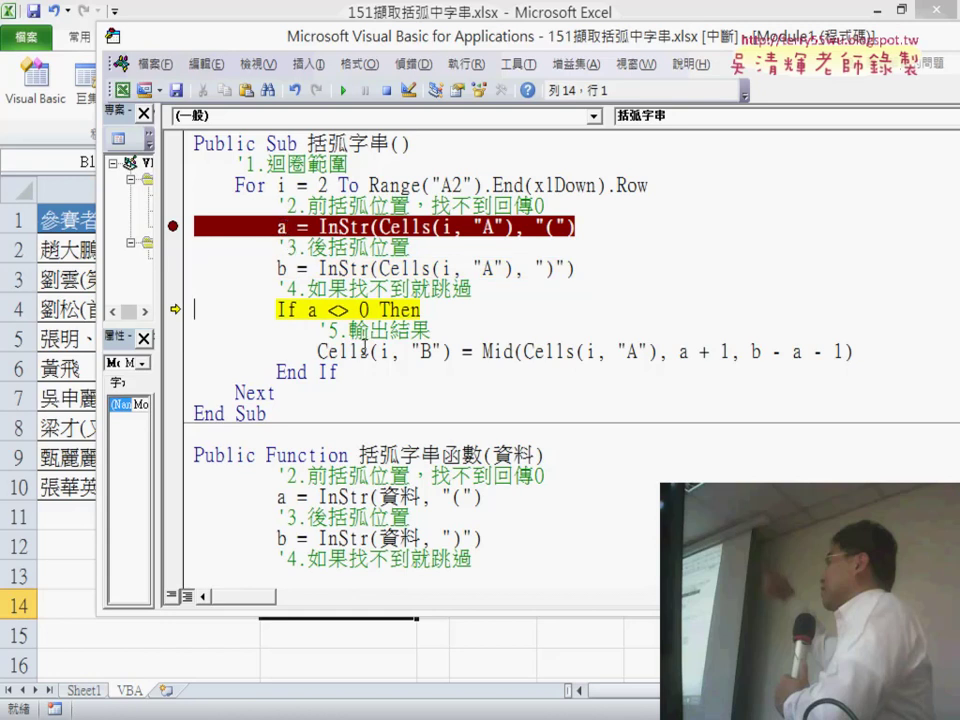
key(F8)
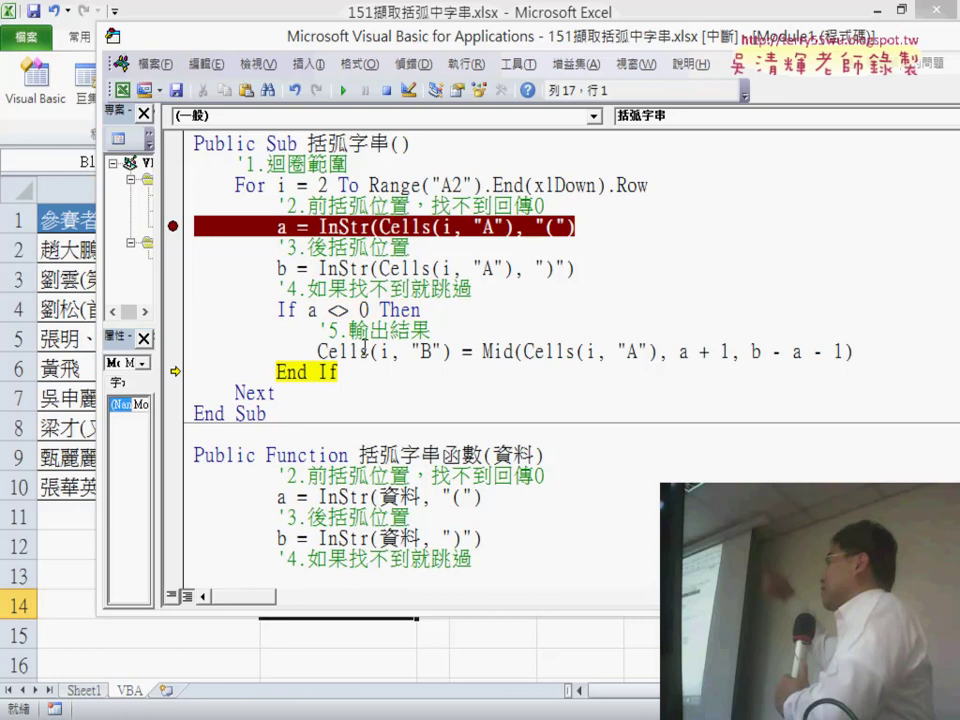
drag(316, 38, 678, 45)
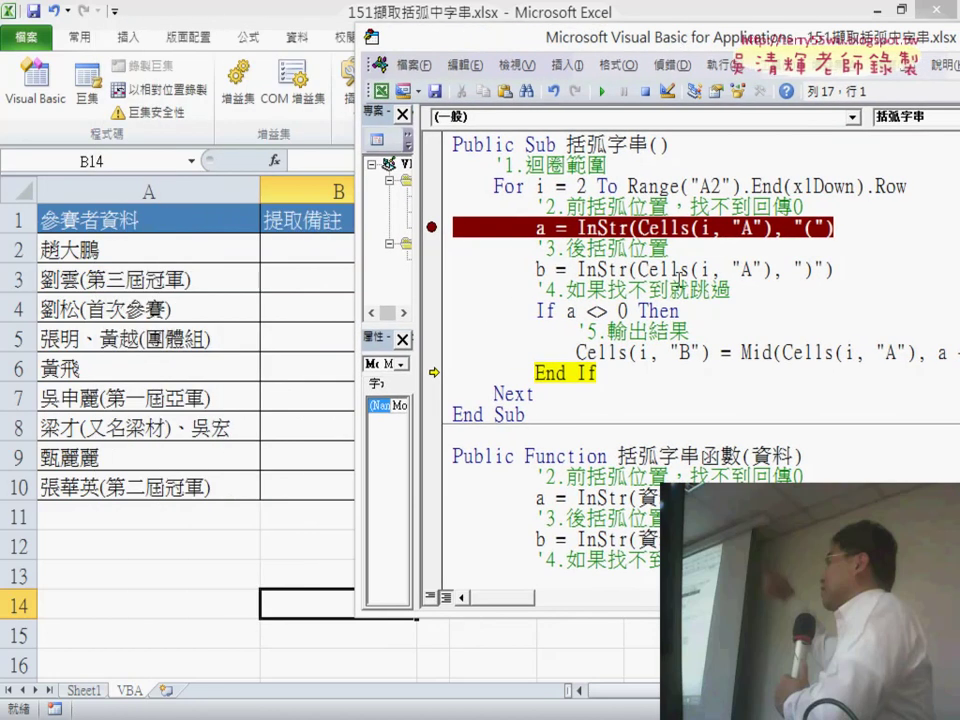
Step row 3 with F8, checking a and b, until 第三屆冠軍 lands in B3, then remove the breakpoint
key(F8)
key(F8)
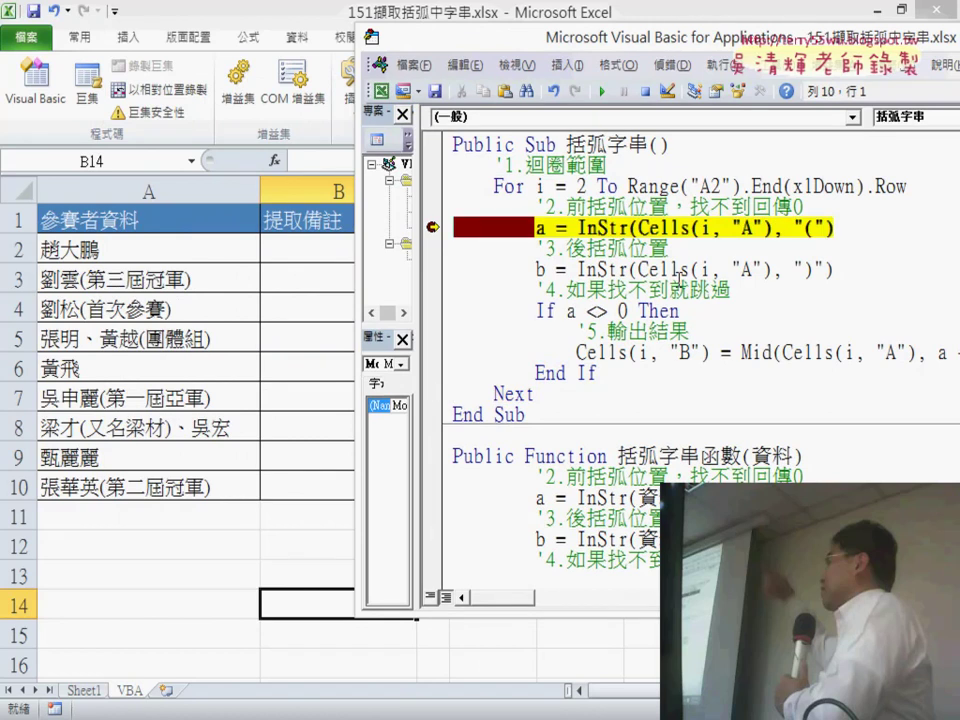
key(F8)
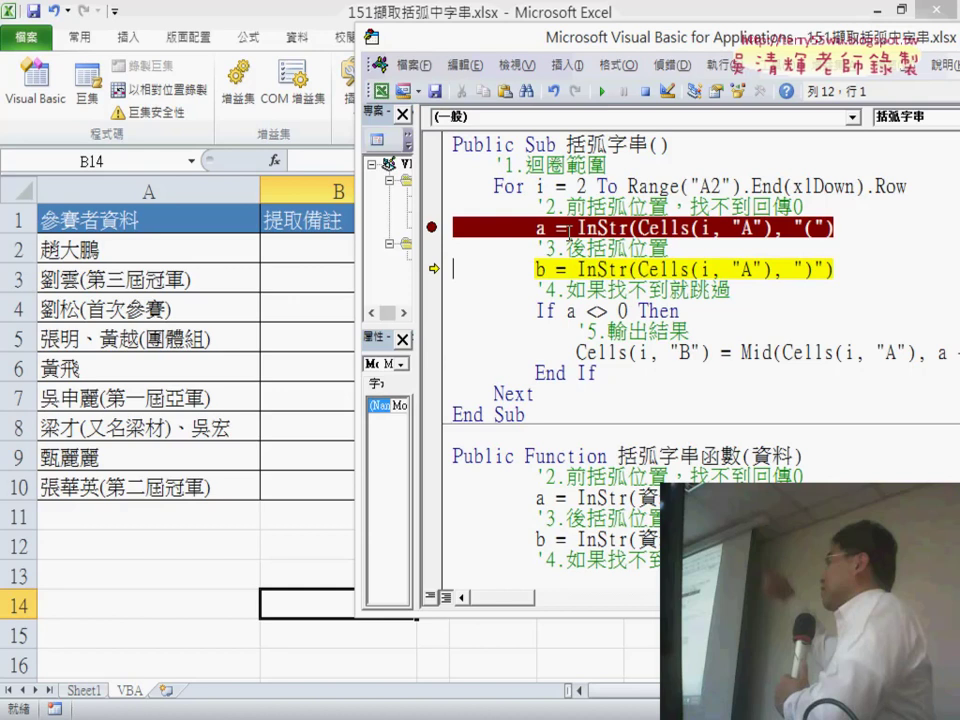
mouse_move(540, 229)
key(F8)
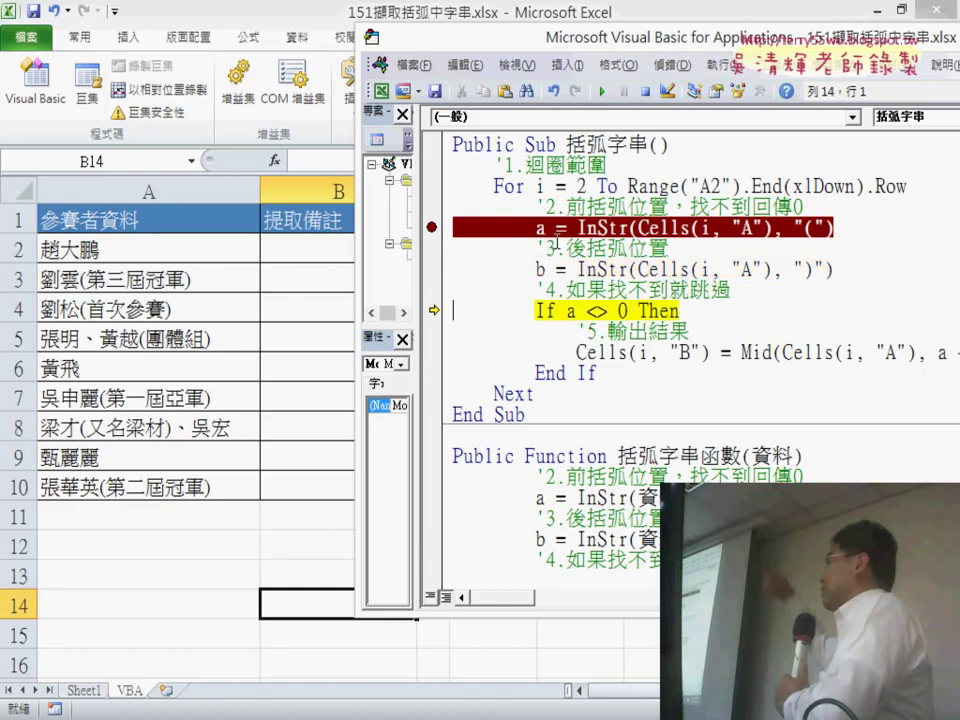
mouse_move(541, 269)
key(F8)
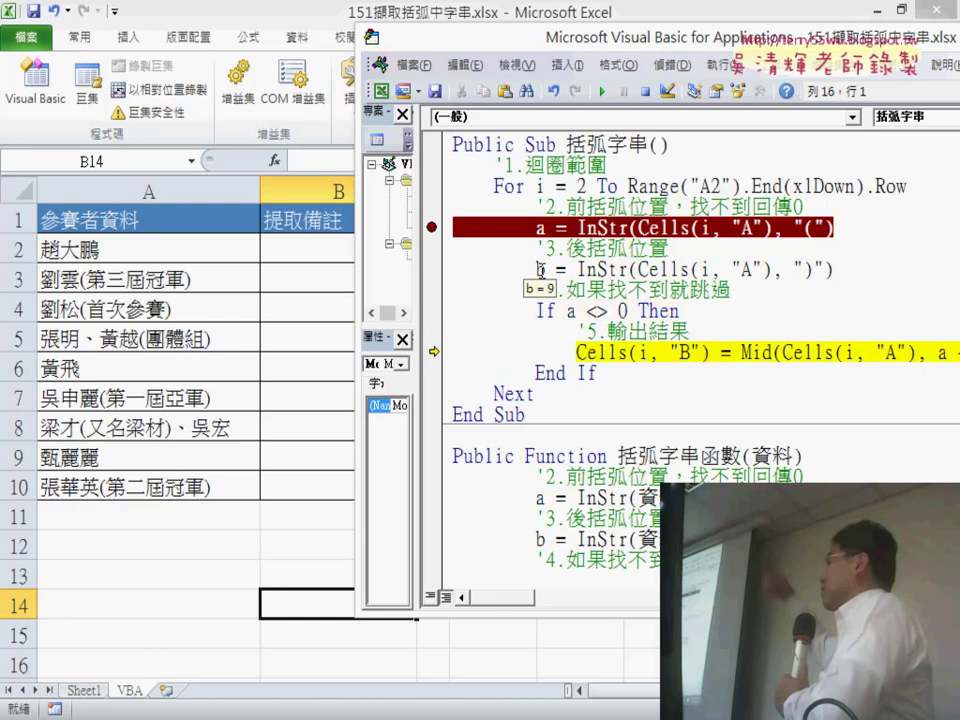
key(F8)
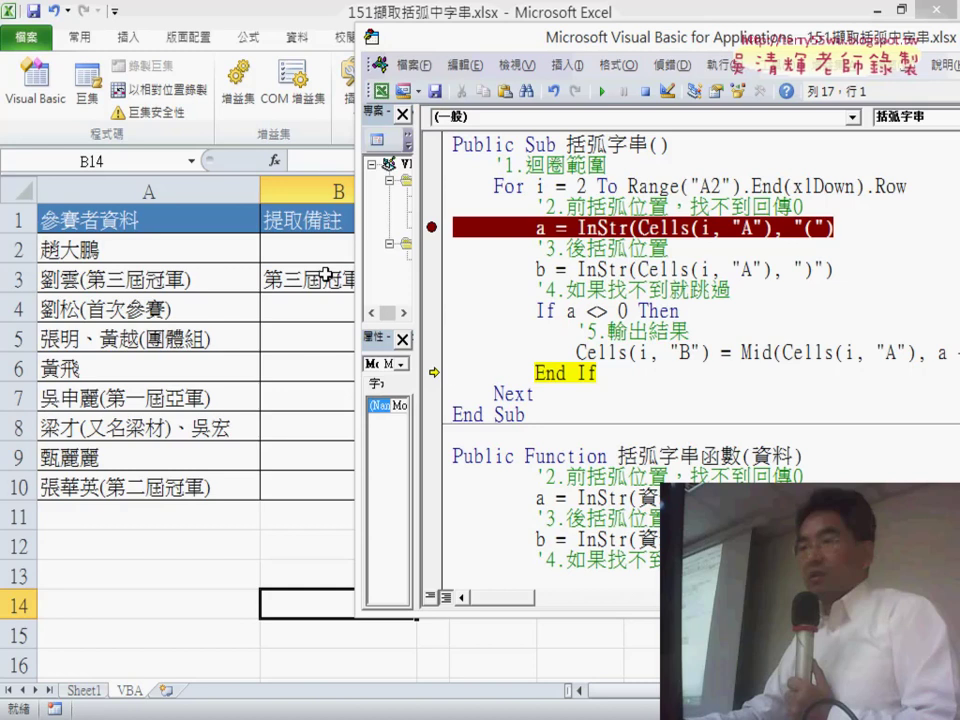
click(431, 228)
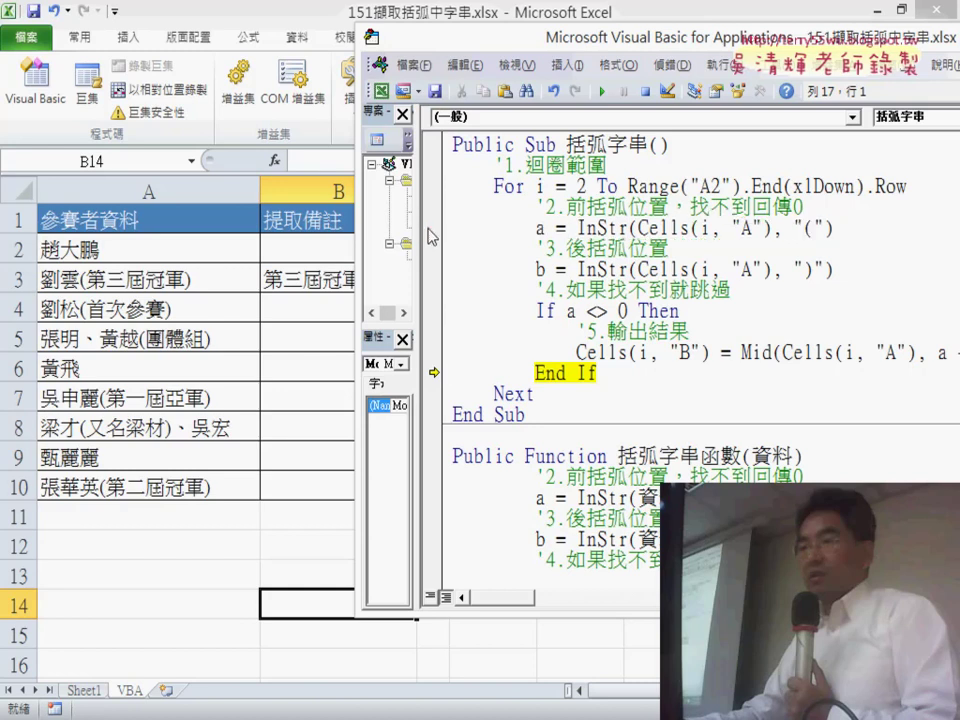
Reset the a = InStr breakpoint, resume and step one more row, then clear it and run to completion
click(430, 229)
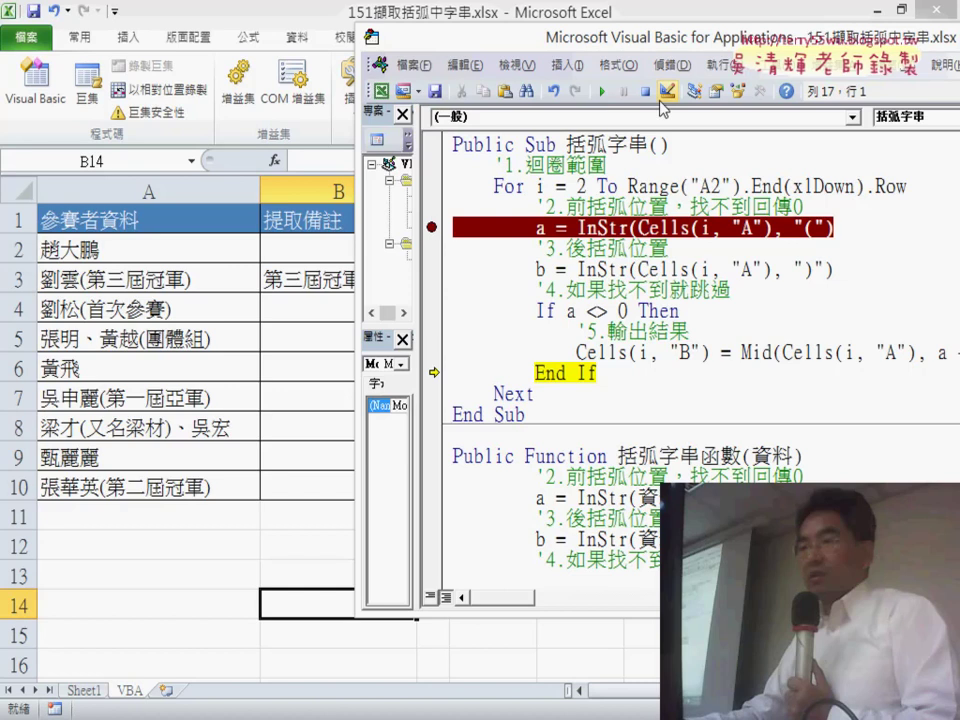
click(603, 92)
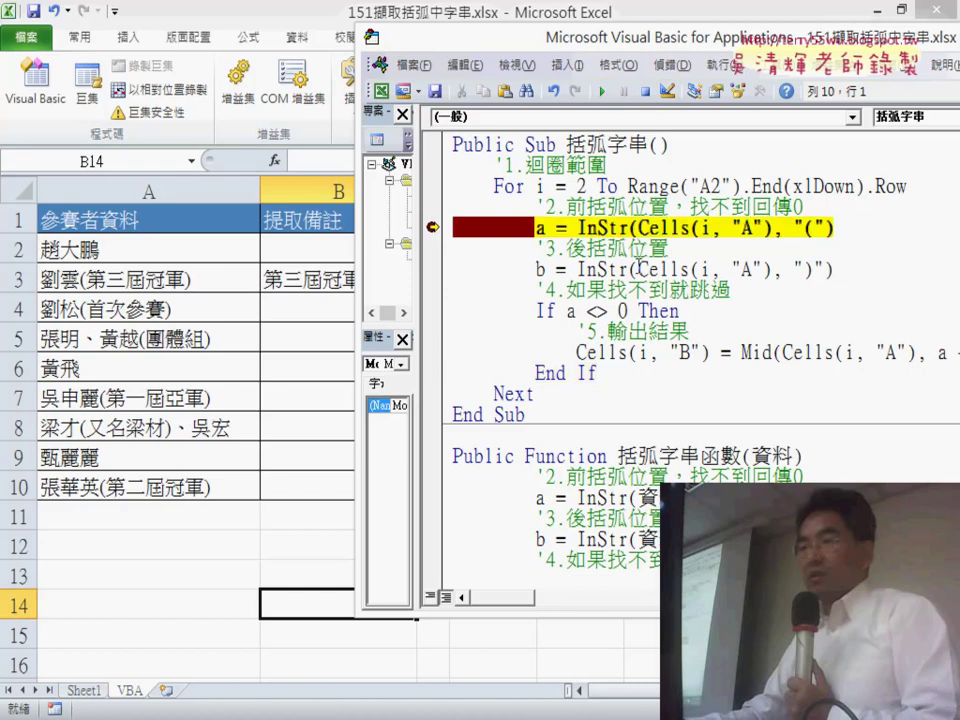
key(F8)
key(F8)
key(F8)
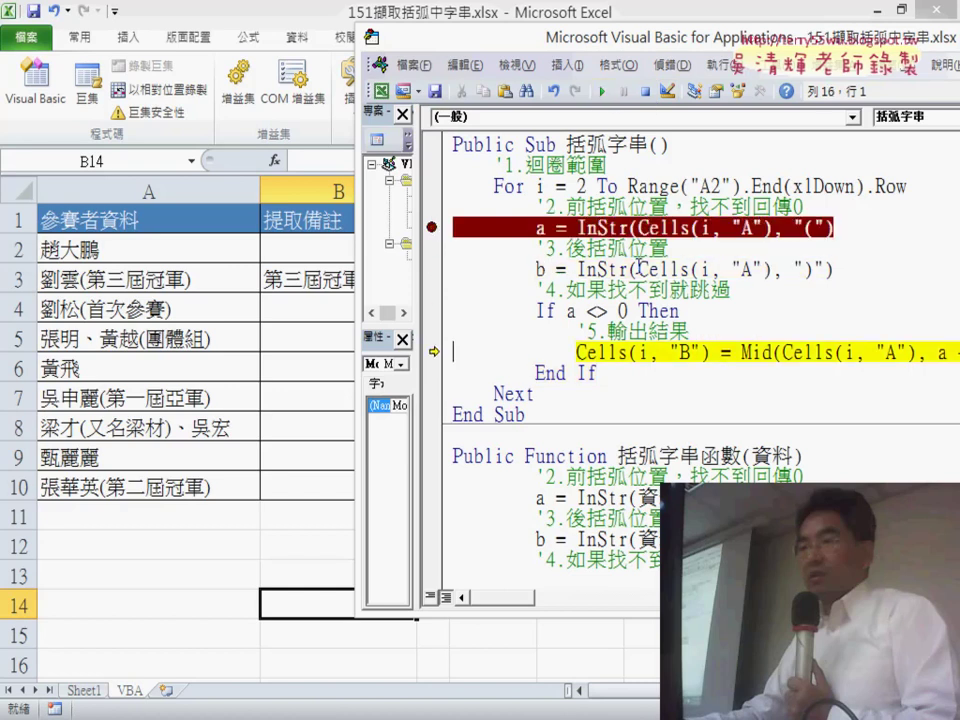
key(F8)
key(F8)
key(F8)
key(F8)
key(F8)
key(F8)
key(F8)
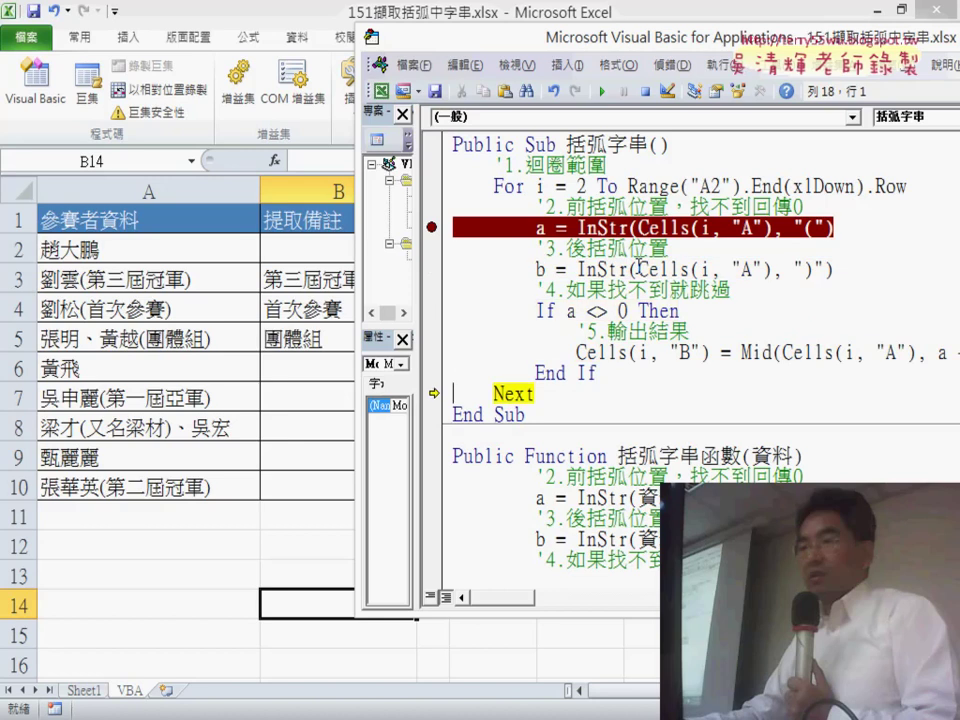
key(F8)
key(F8)
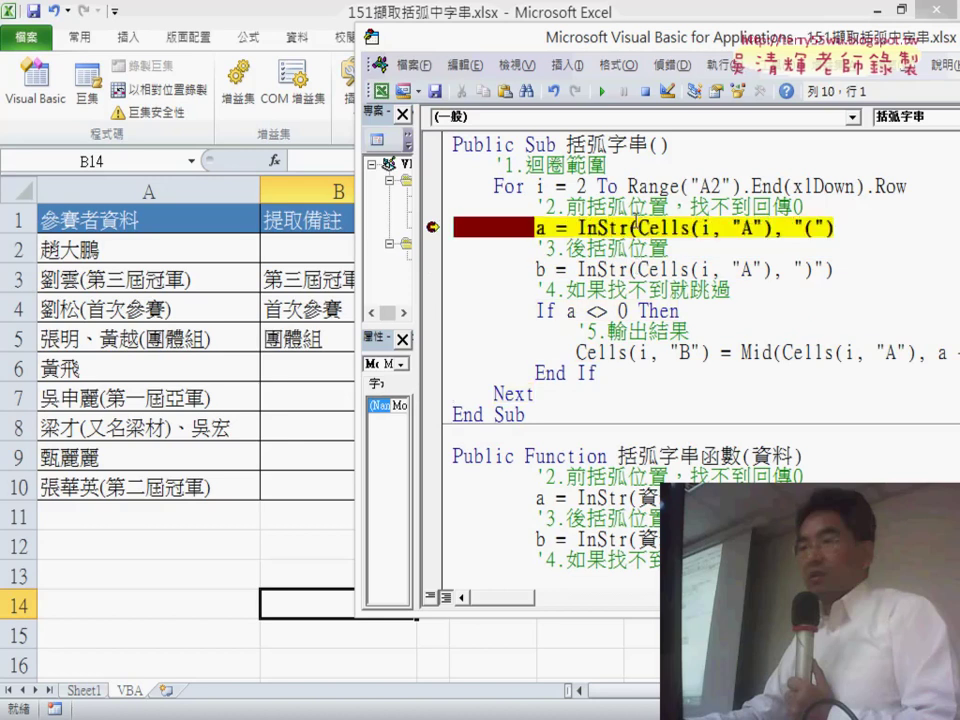
mouse_move(636, 222)
key(F8)
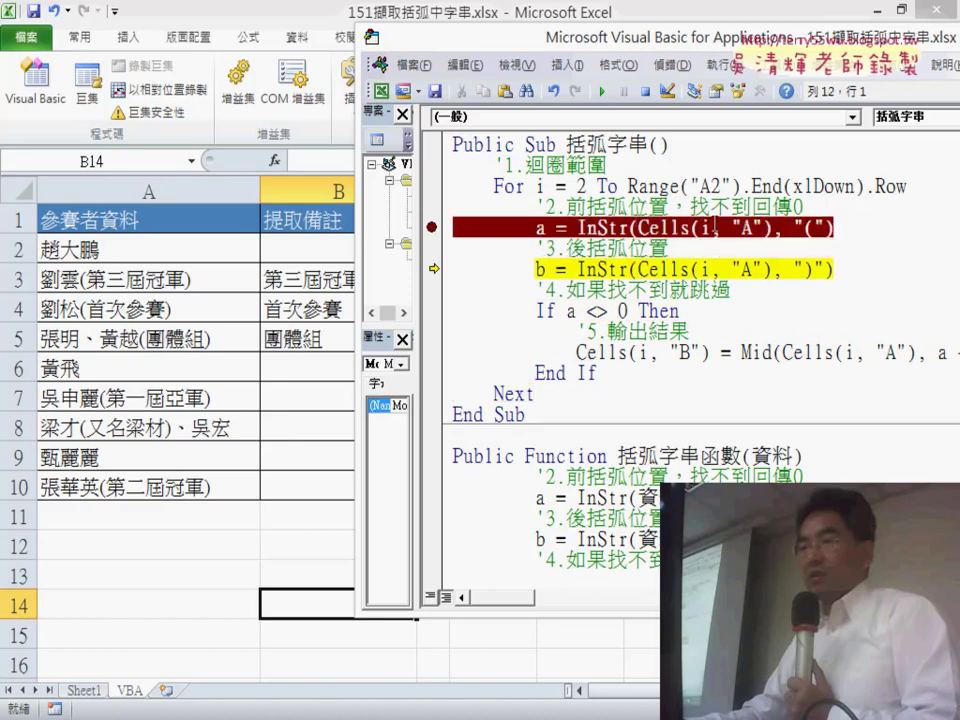
click(432, 229)
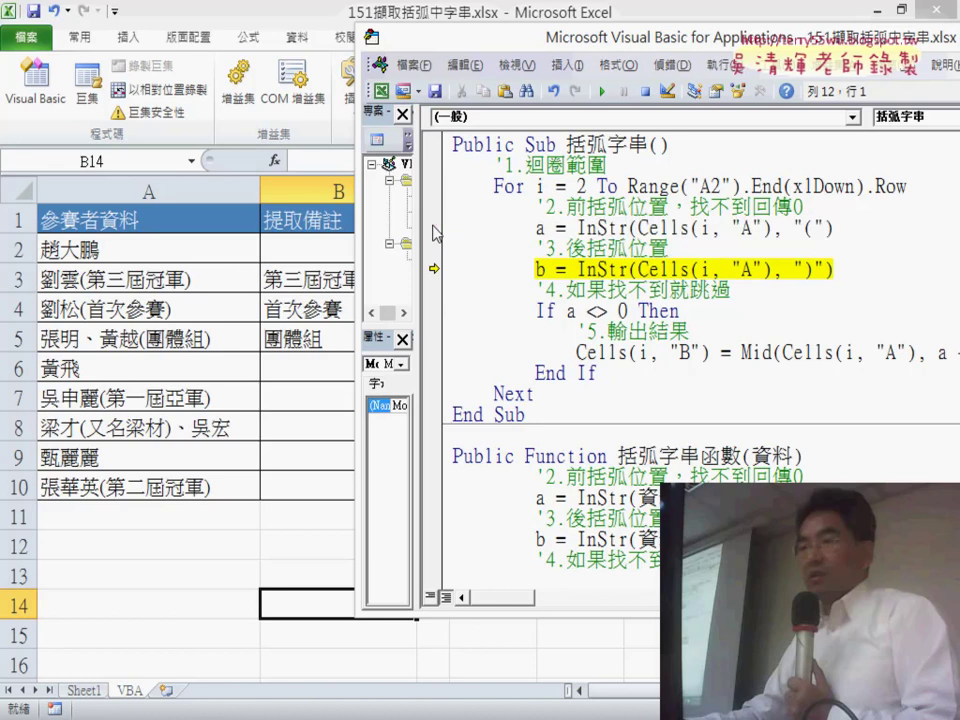
click(604, 94)
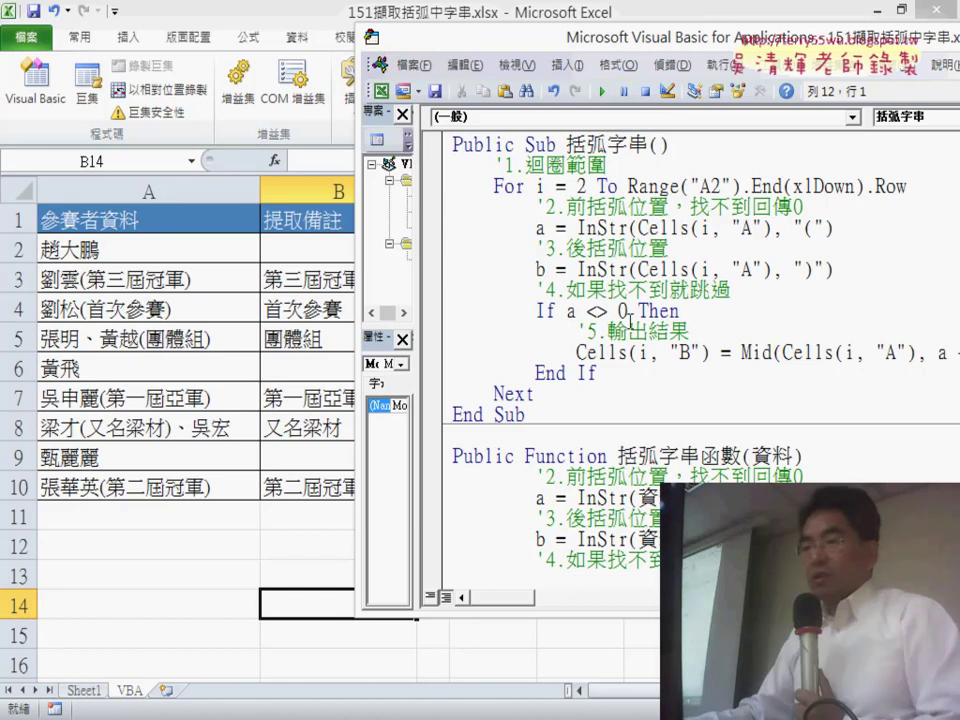
Review the loop macro's body and the 括弧字串函數 function's body up to End If
scroll(631, 332, down, 3)
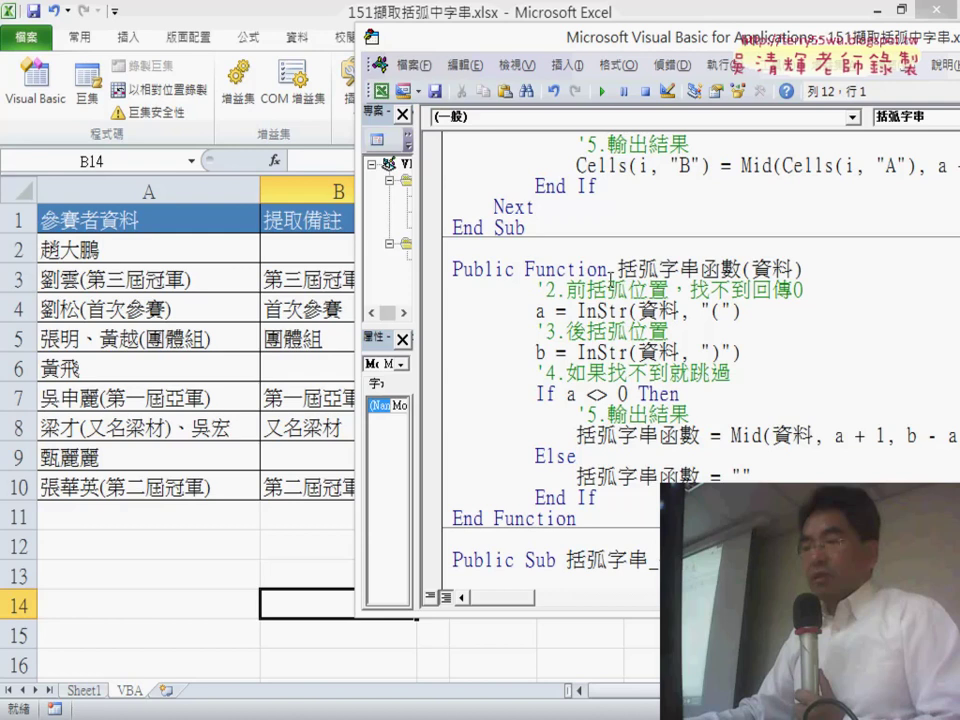
drag(525, 270, 608, 270)
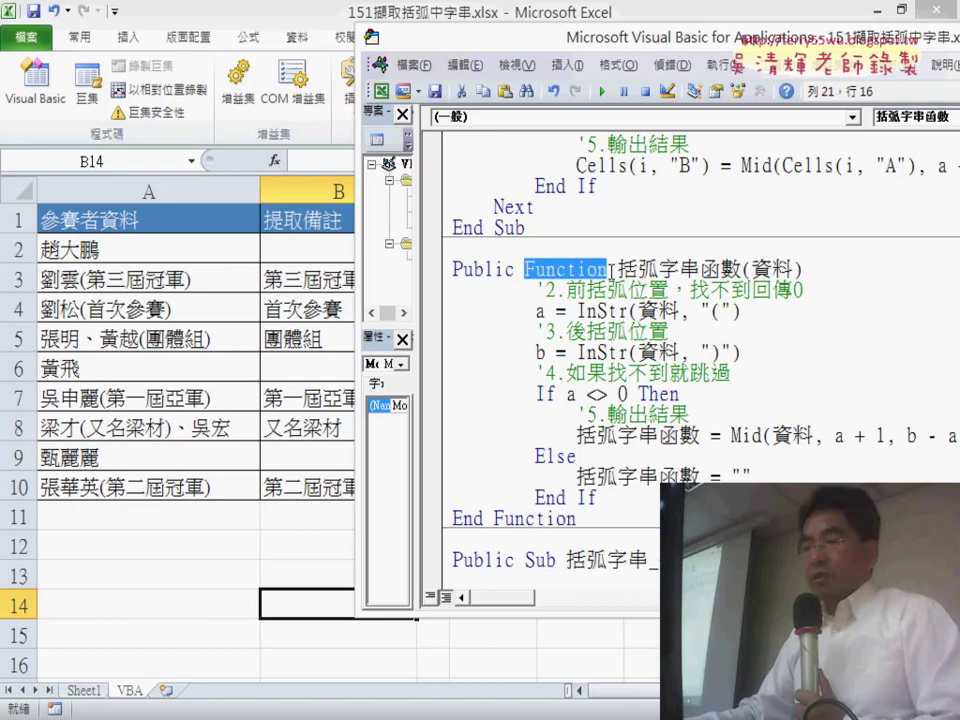
scroll(618, 380, down, 3)
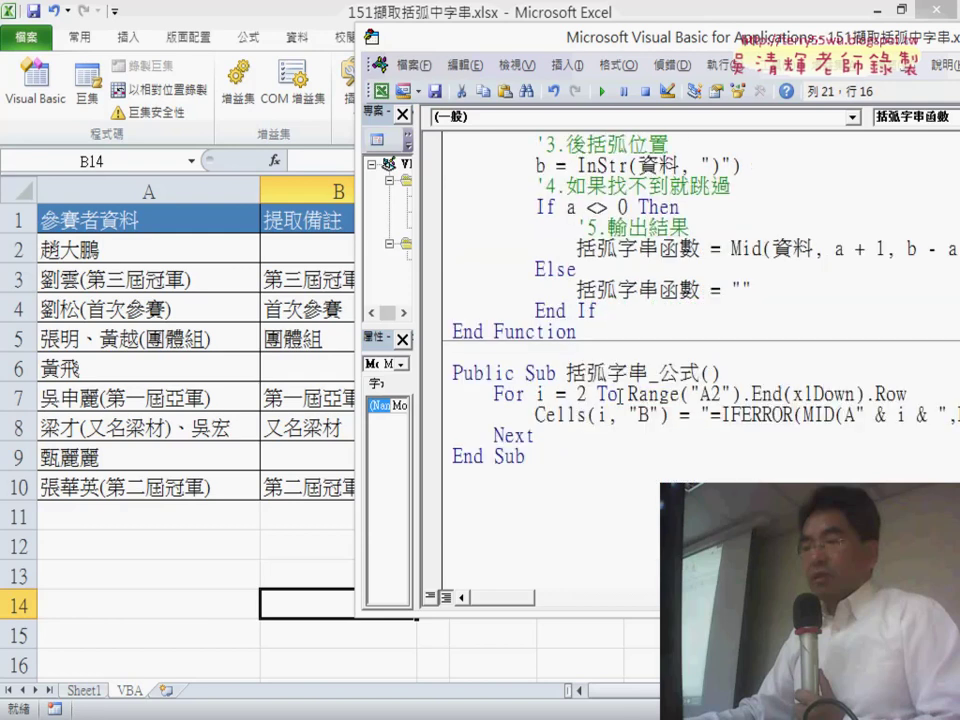
scroll(620, 396, up, 2)
scroll(620, 396, up, 3)
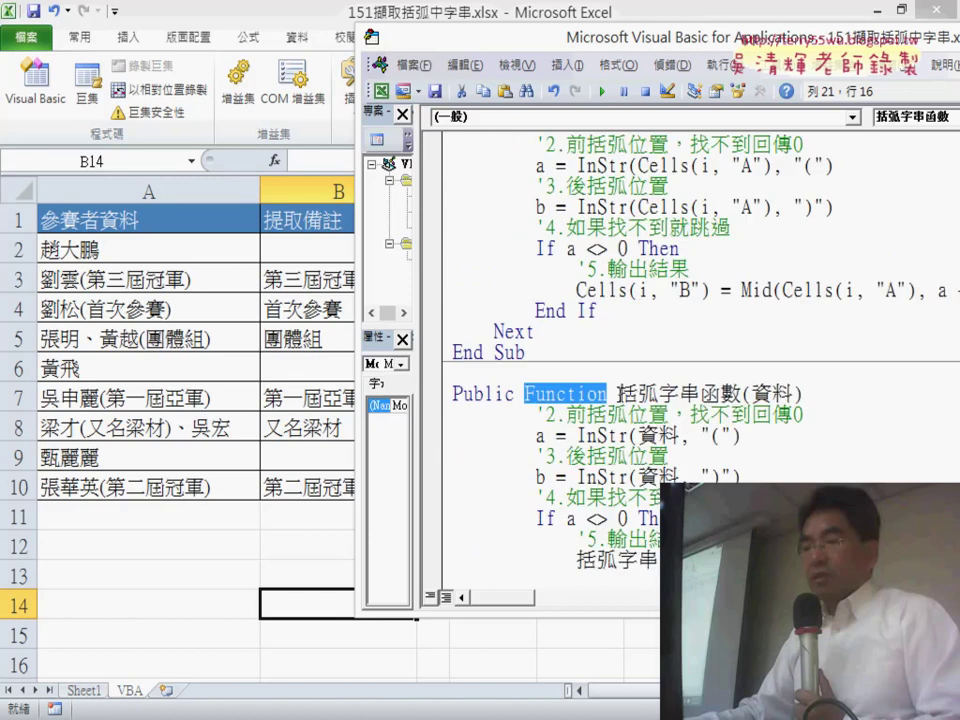
scroll(540, 394, up, 2)
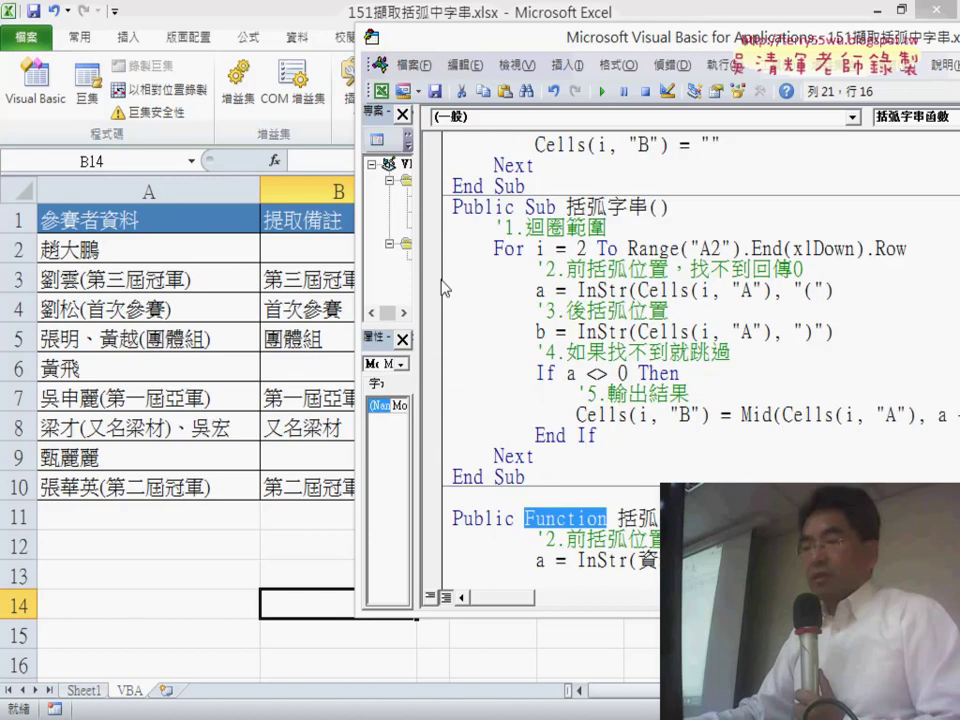
click(440, 290)
click(441, 270)
drag(441, 270, 456, 436)
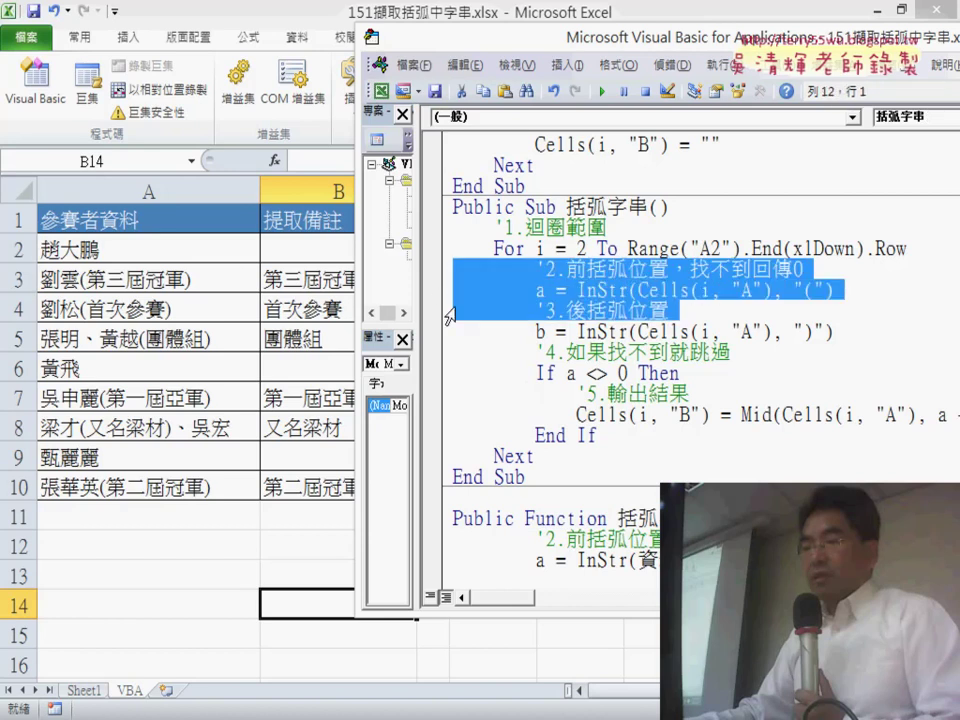
scroll(533, 333, down, 2)
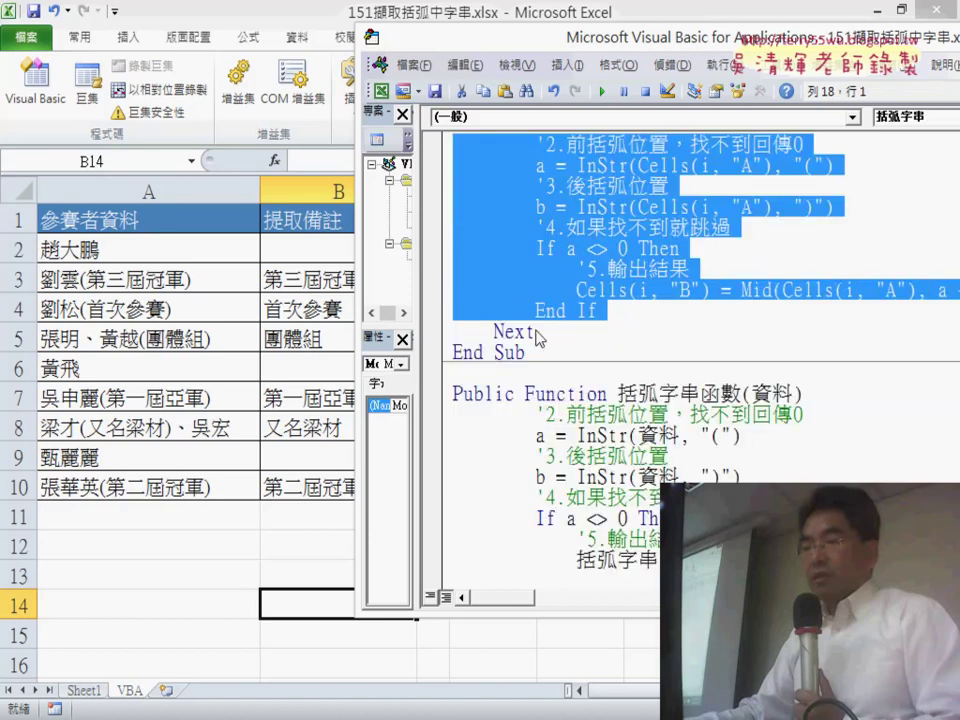
scroll(533, 333, down, 2)
drag(633, 489, 768, 290)
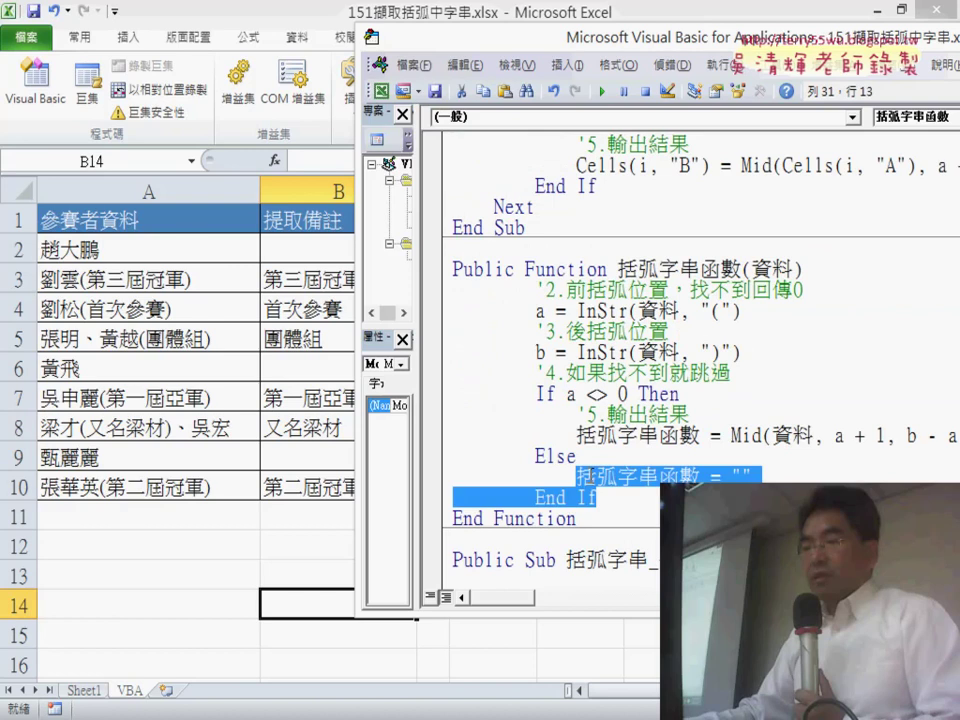
Highlight the 資料 parameter and the function name where they appear in 括弧字串函數
double_click(772, 268)
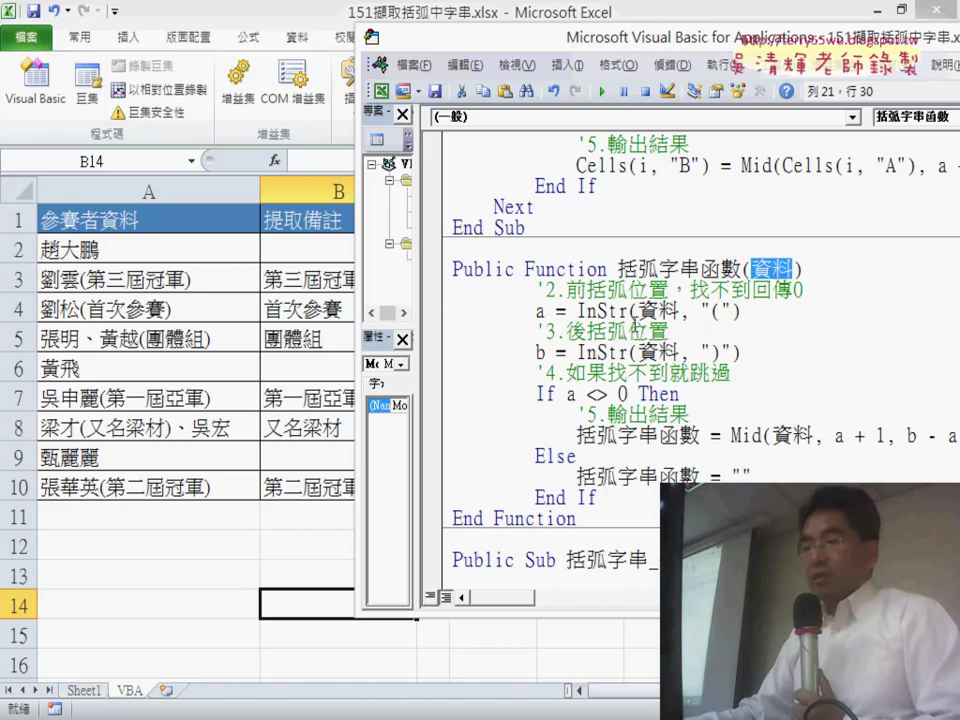
double_click(660, 311)
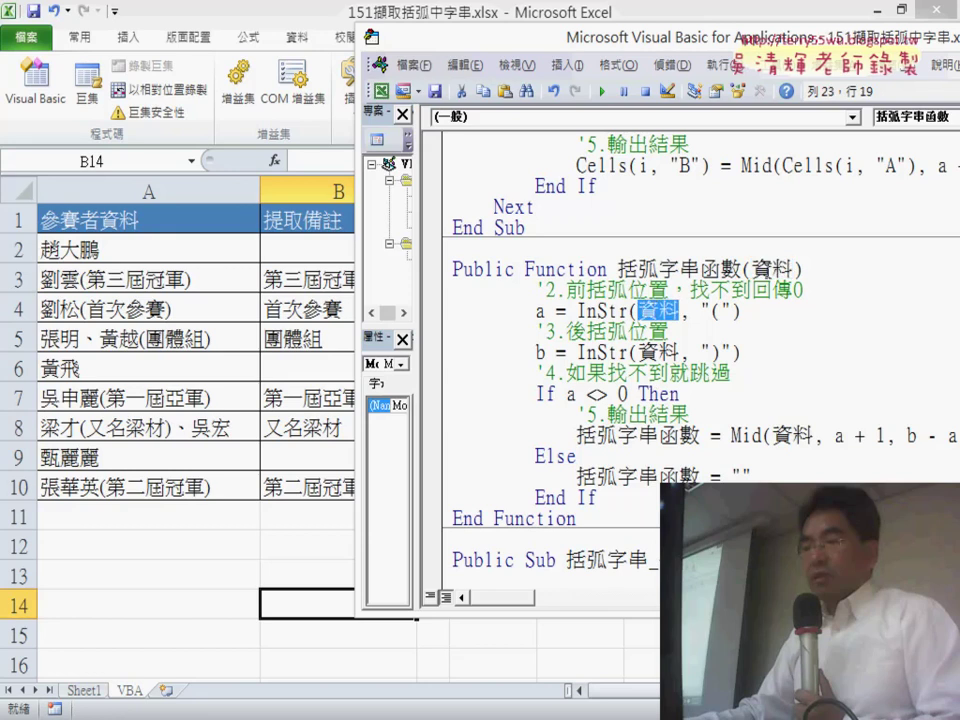
drag(658, 352, 638, 352)
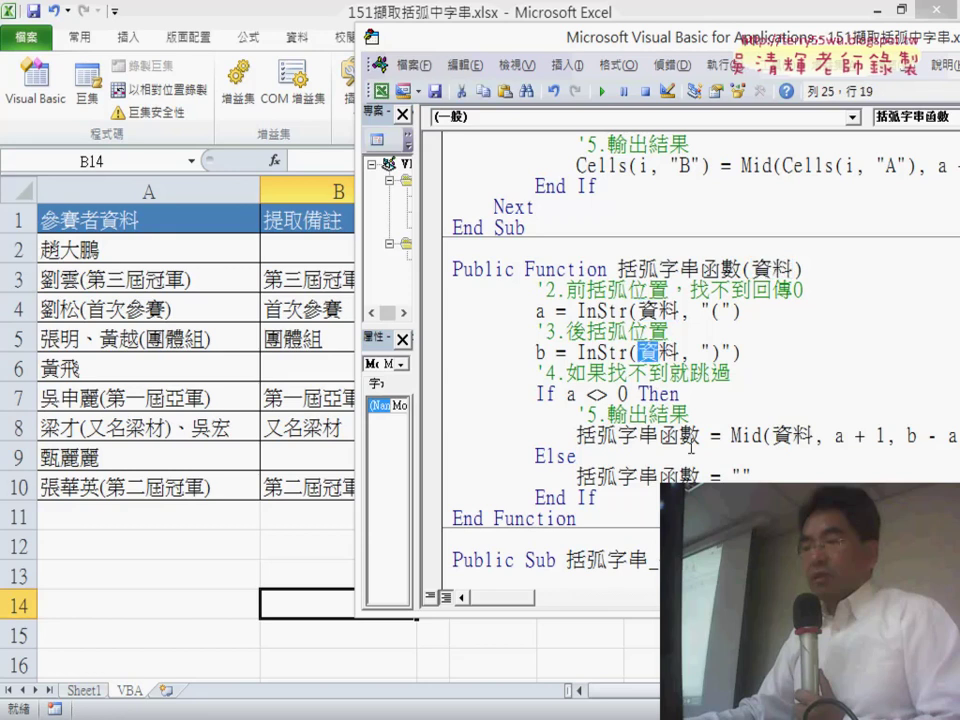
drag(700, 435, 577, 435)
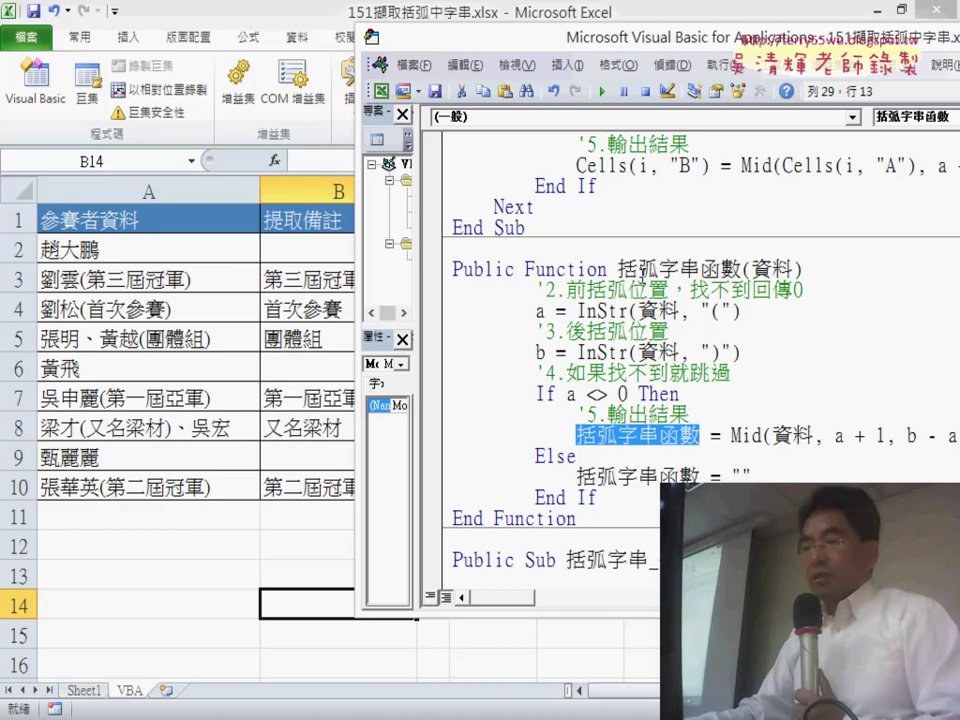
drag(617, 269, 718, 269)
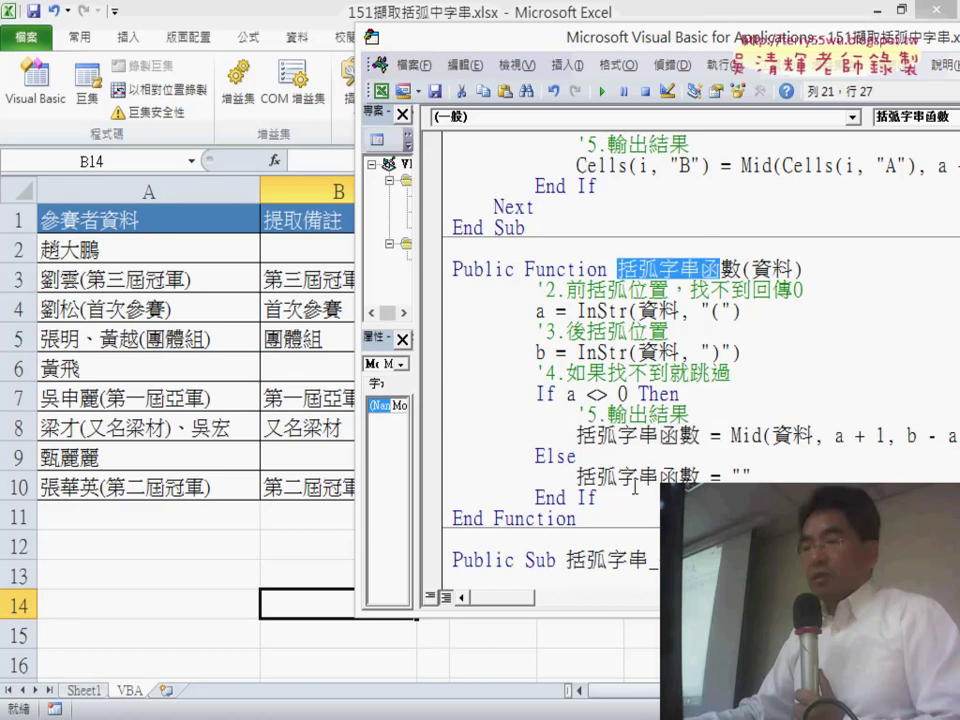
Delete the Else branch returning a blank, plus the leftover empty line
click(757, 474)
drag(757, 474, 471, 432)
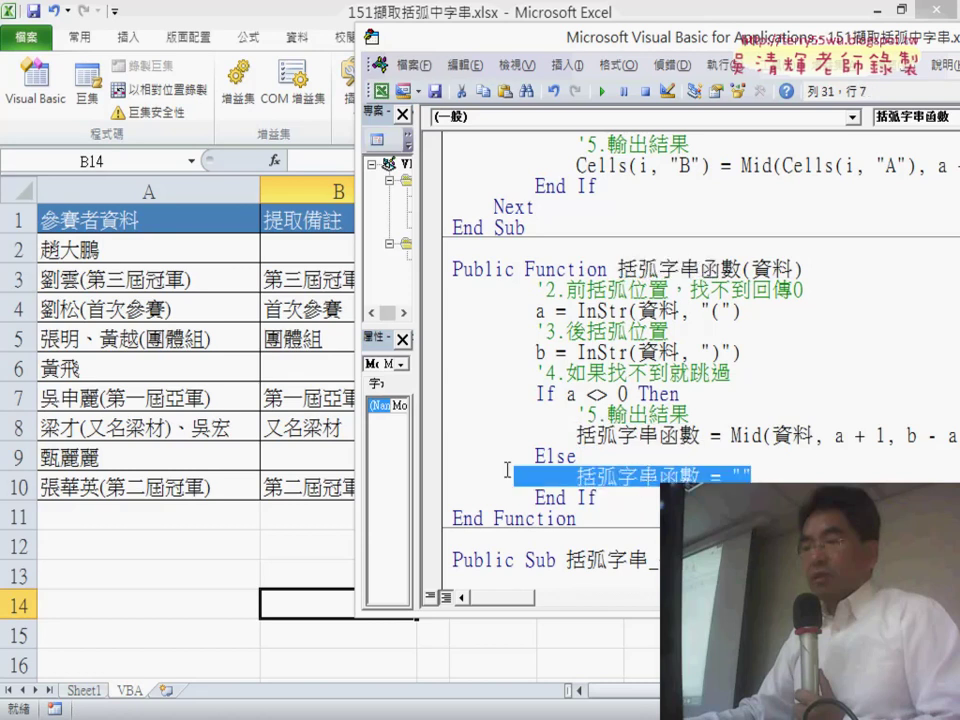
key(BackSpace)
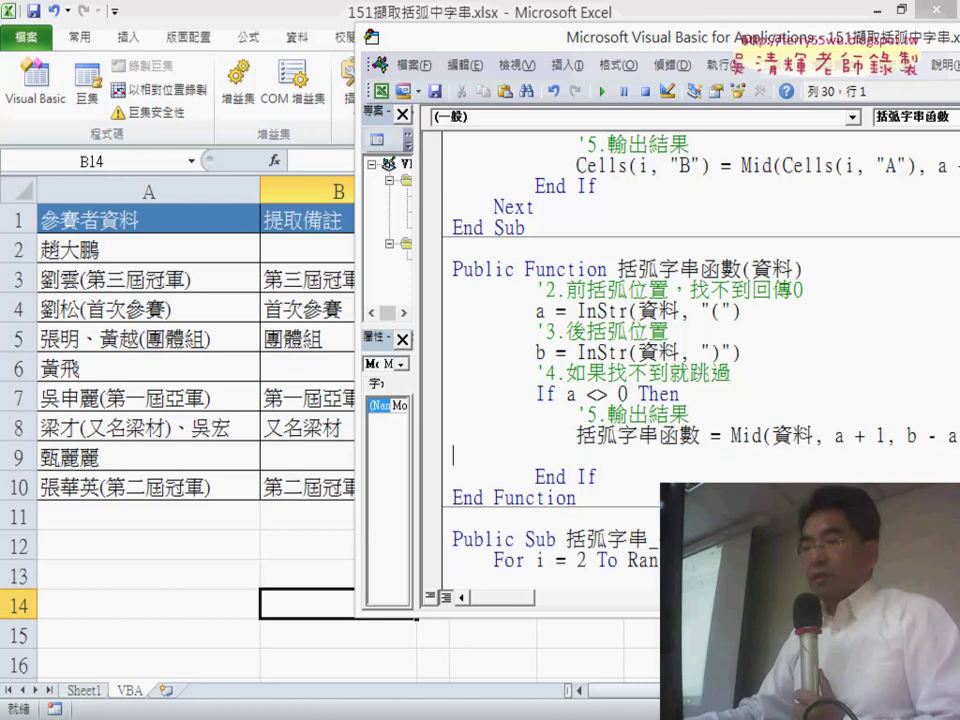
key(BackSpace)
Clear the previously extracted results from column B
click(296, 525)
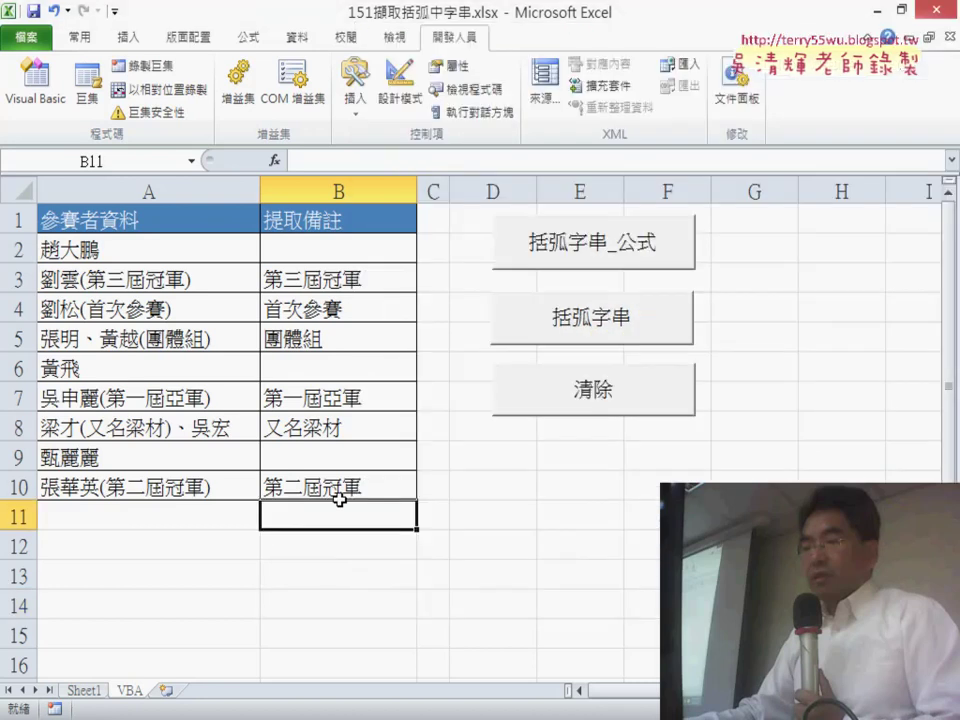
mouse_move(335, 248)
mouse_down()
mouse_move(335, 440)
mouse_move(364, 497)
mouse_up()
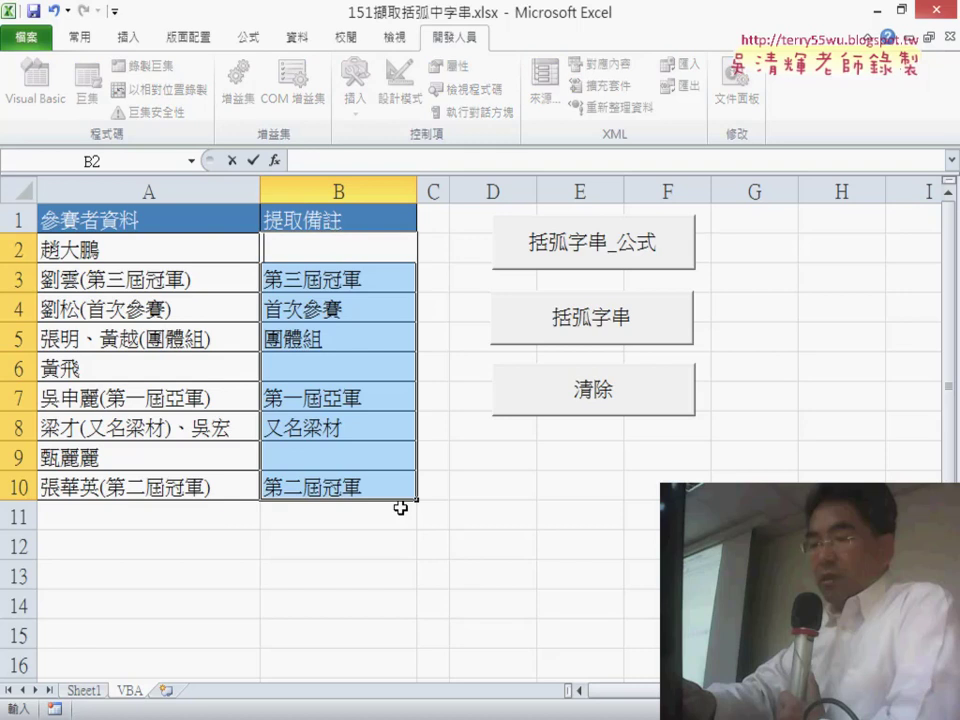
click(841, 635)
click(564, 400)
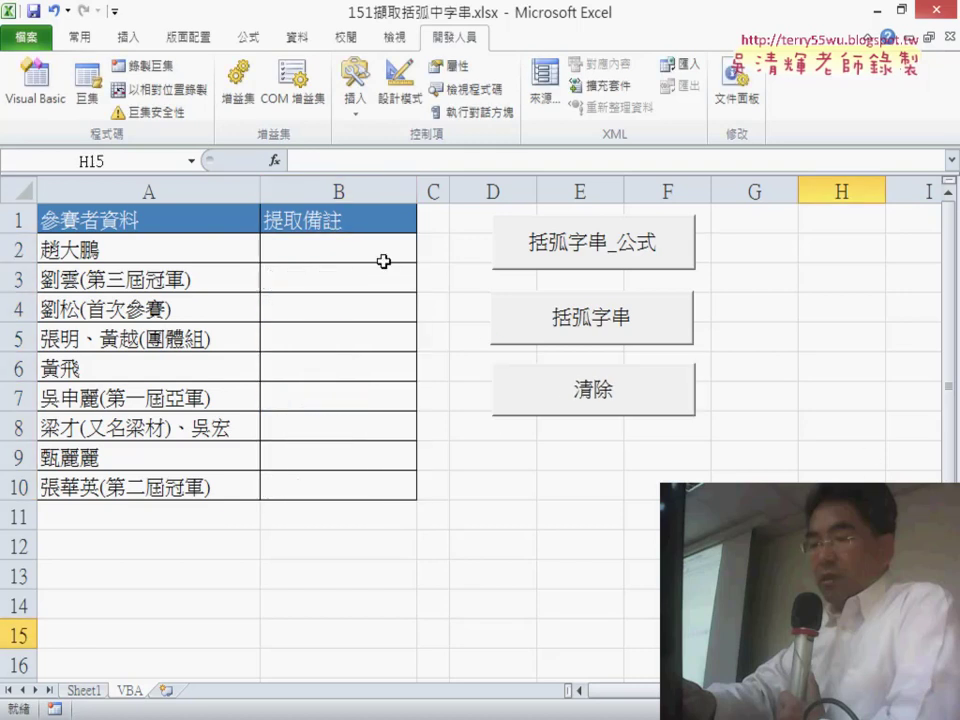
Enter =括弧字串函數(A2) in B2 from the 使用者定義 category and fill it to B10
click(285, 245)
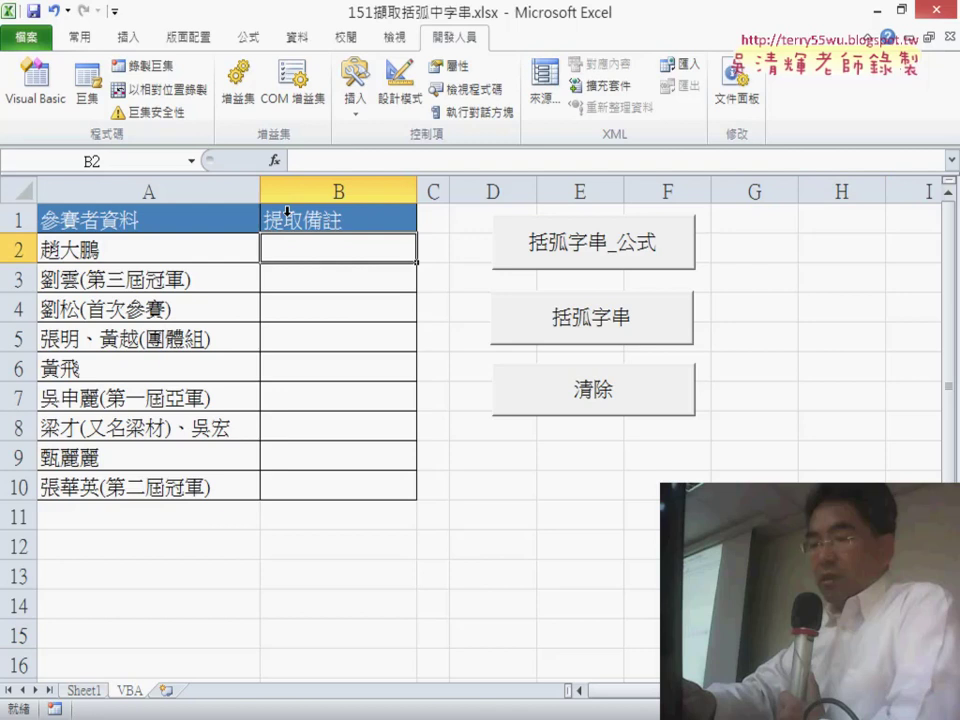
click(273, 163)
click(538, 340)
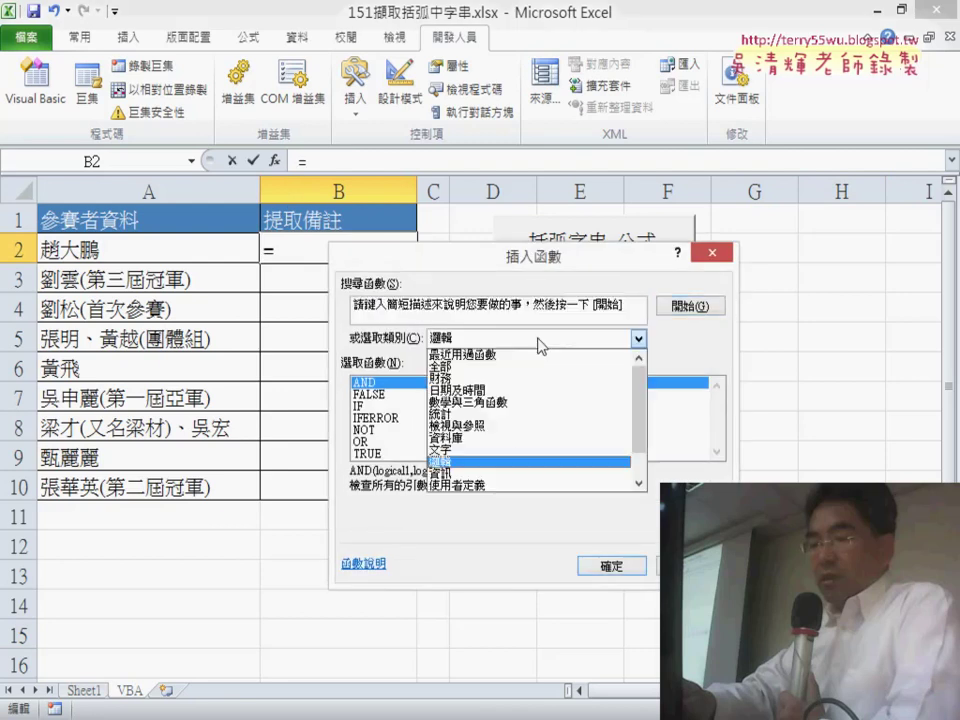
click(515, 485)
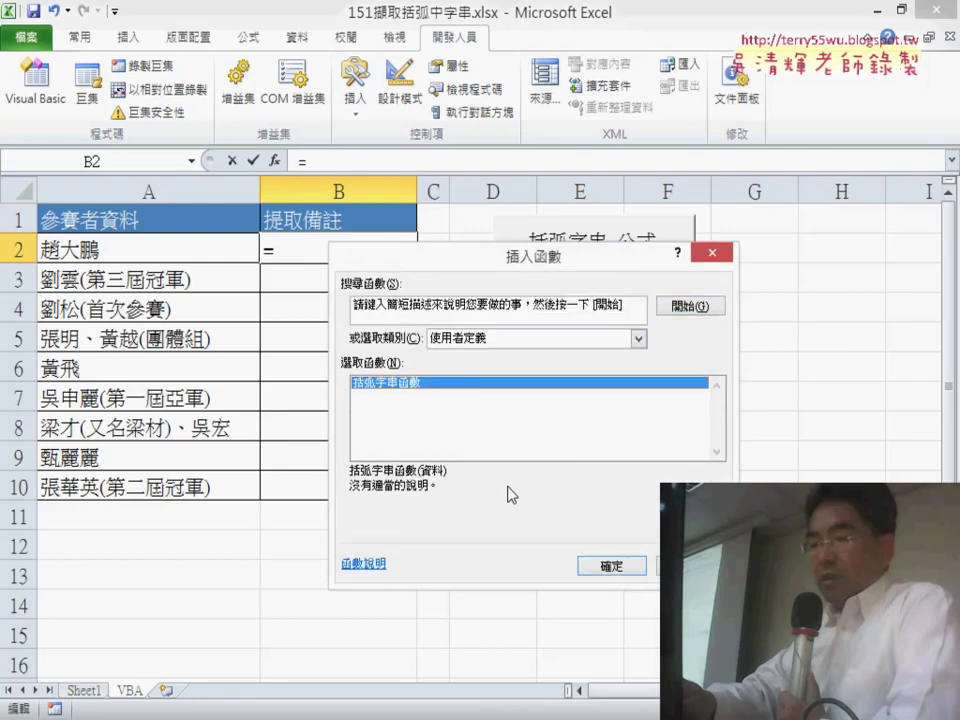
double_click(445, 385)
click(142, 246)
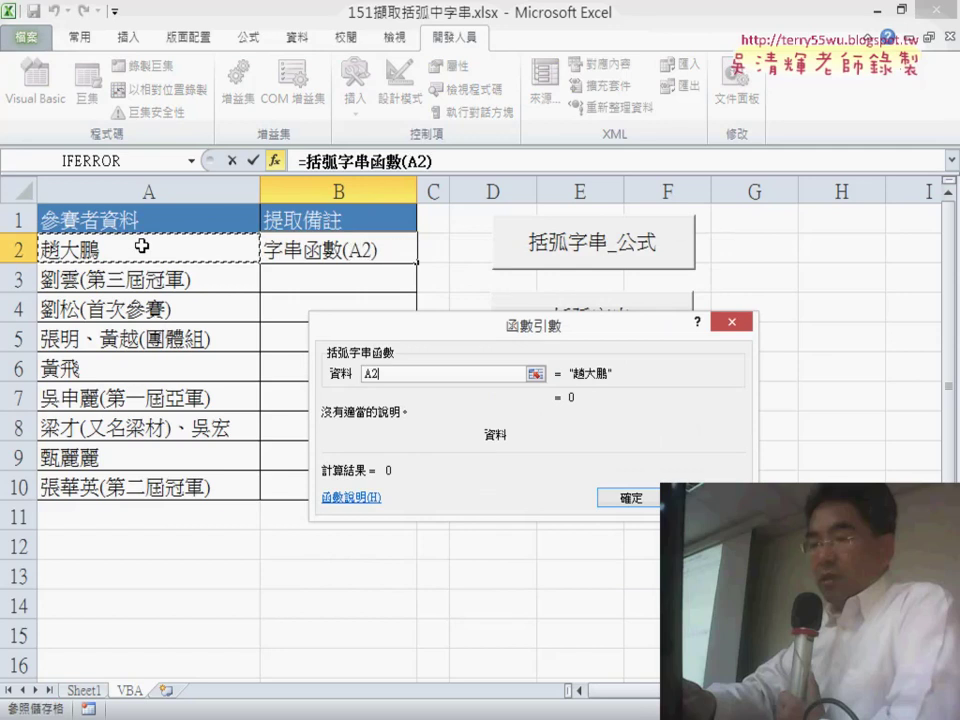
click(610, 497)
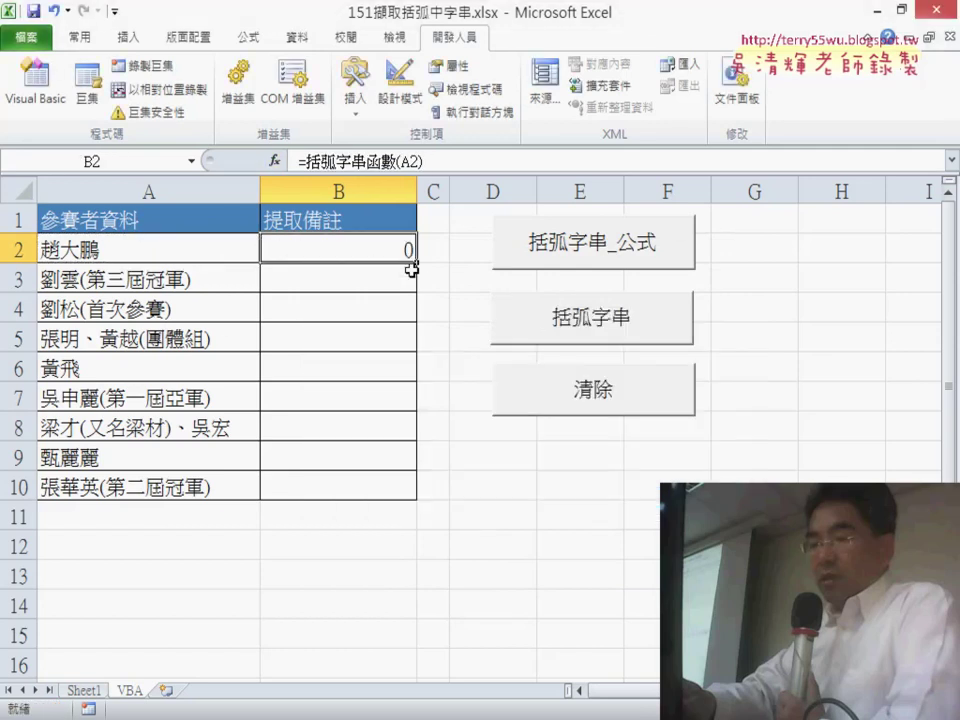
drag(411, 269, 405, 490)
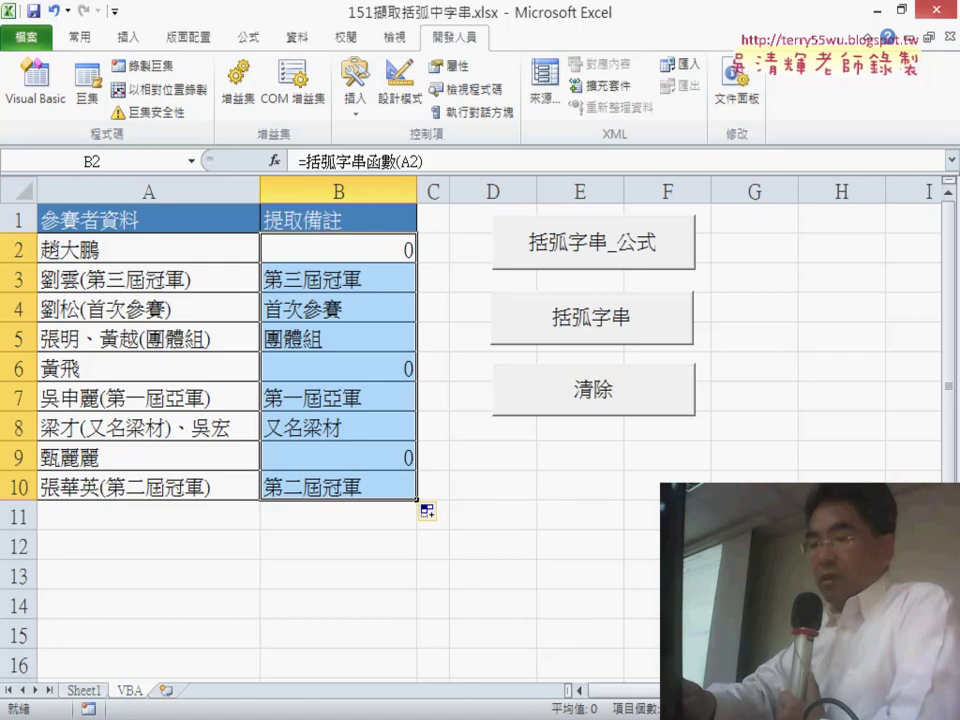
click(628, 628)
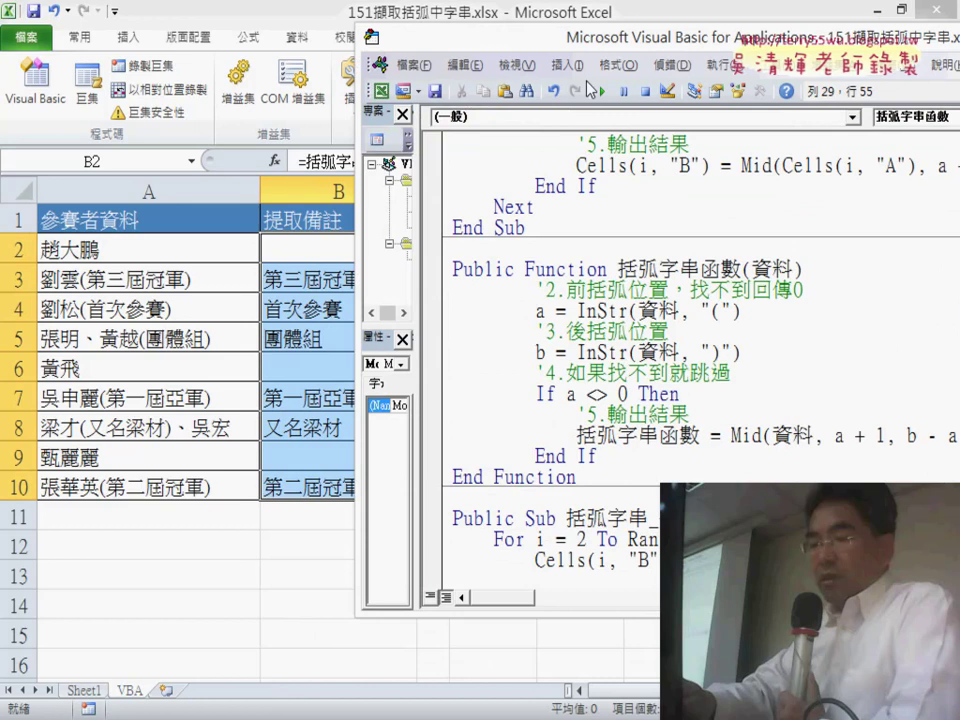
Insert an Else line with 括弧字串函數 = "" after the Mid line, before End If
scroll(311, 374, down, 4)
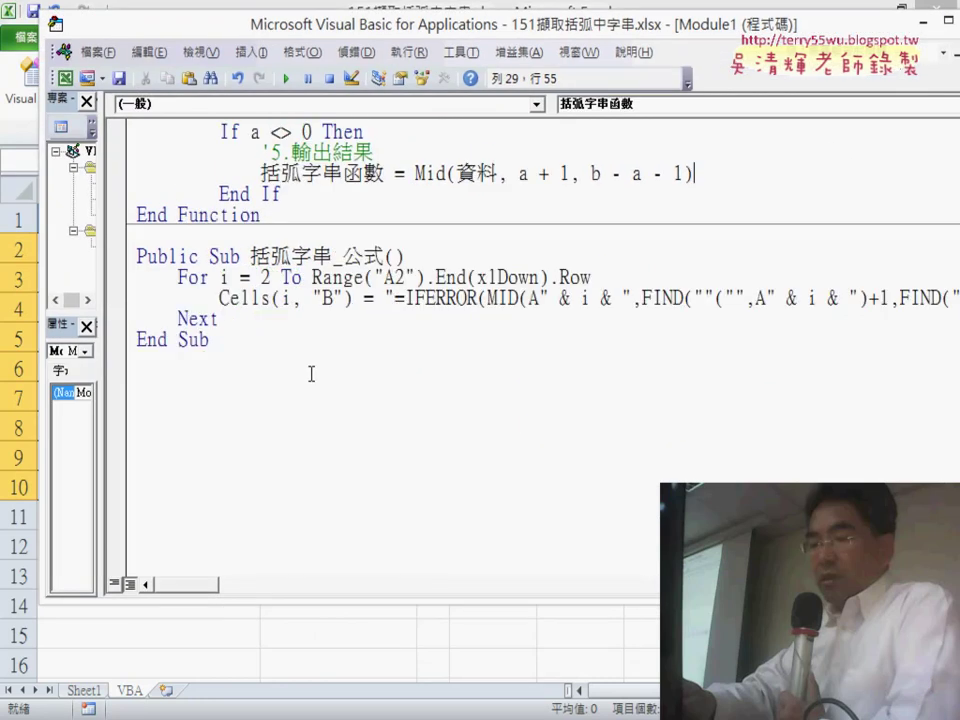
scroll(311, 374, up, 2)
click(221, 256)
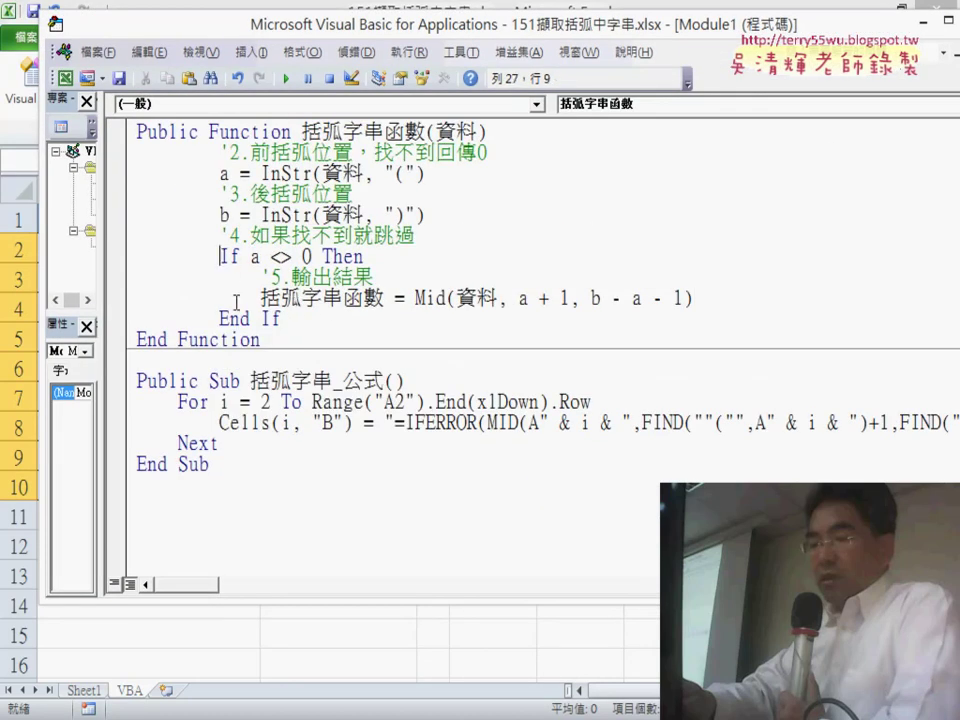
click(749, 300)
key(Return)
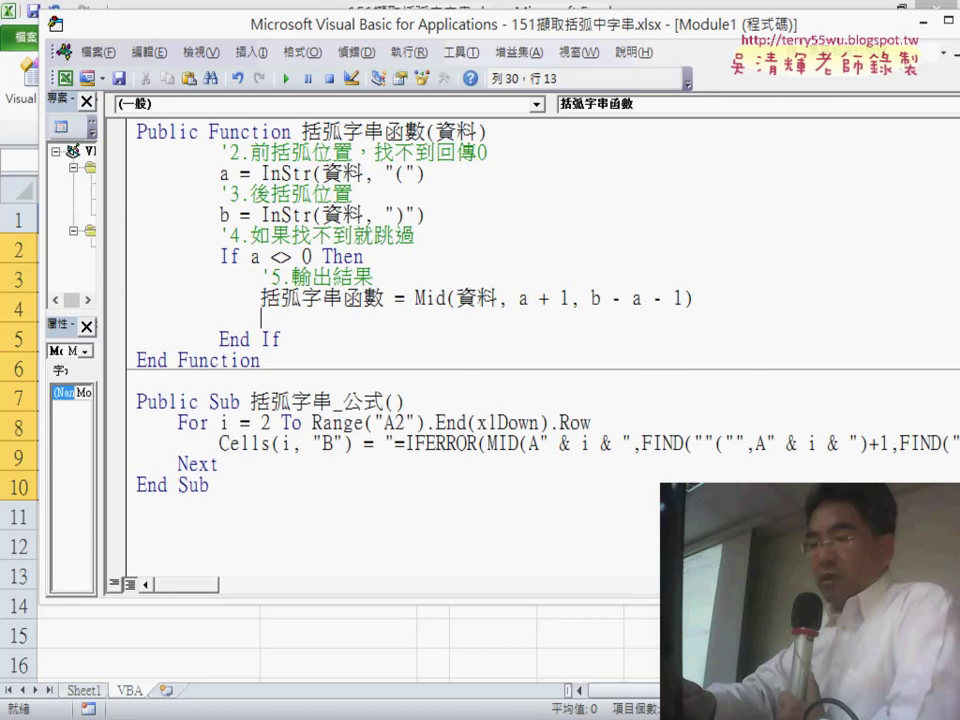
key(BackSpace)
text(e)
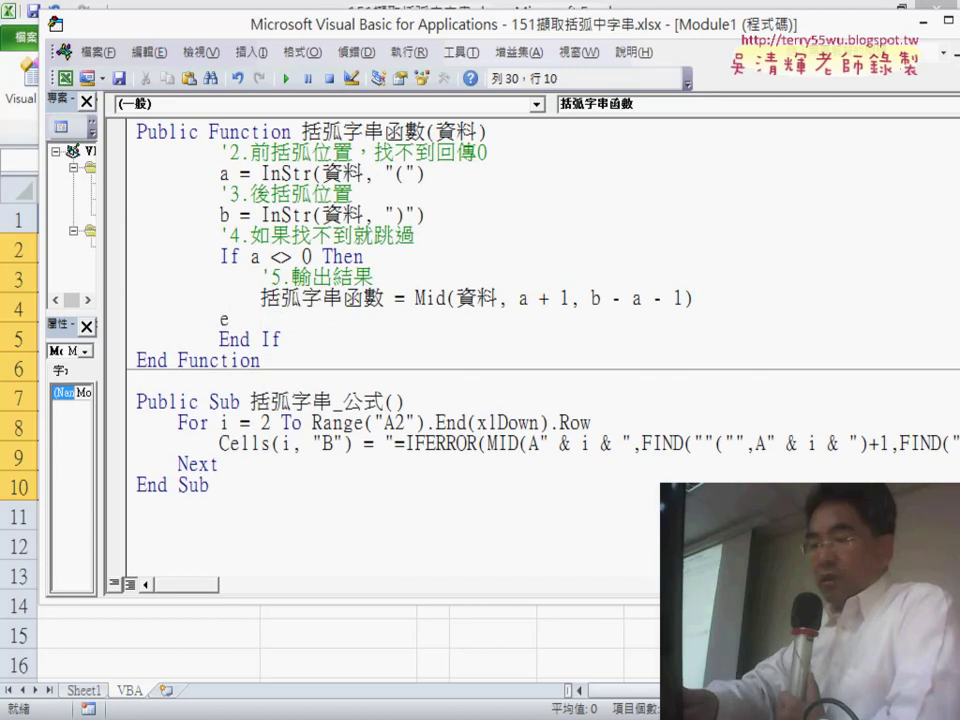
text(lse)
key(Return)
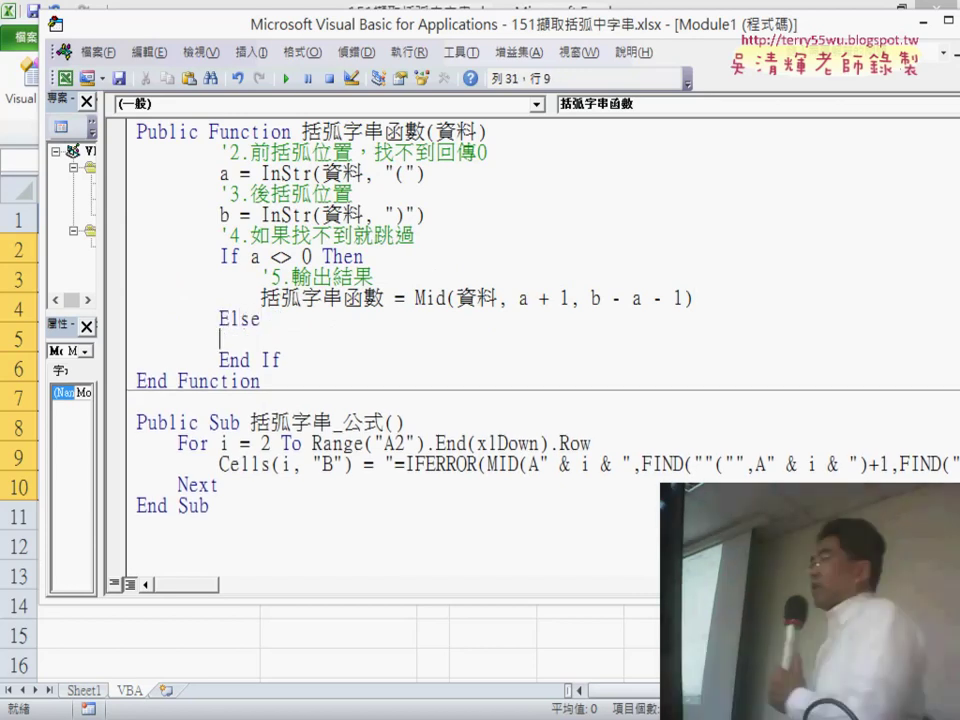
key(Tab)
mouse_move(261, 297)
mouse_down()
mouse_move(408, 300)
mouse_move(345, 350)
mouse_up()
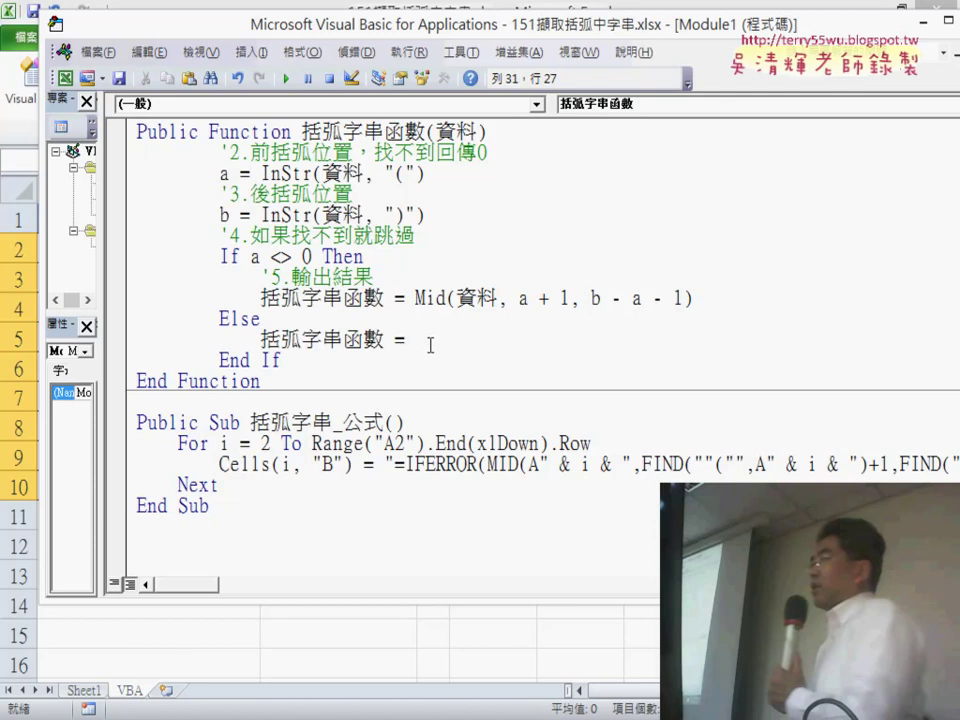
text("")
Re-enter B2's formula so rows without brackets show blank instead of 0
click(133, 645)
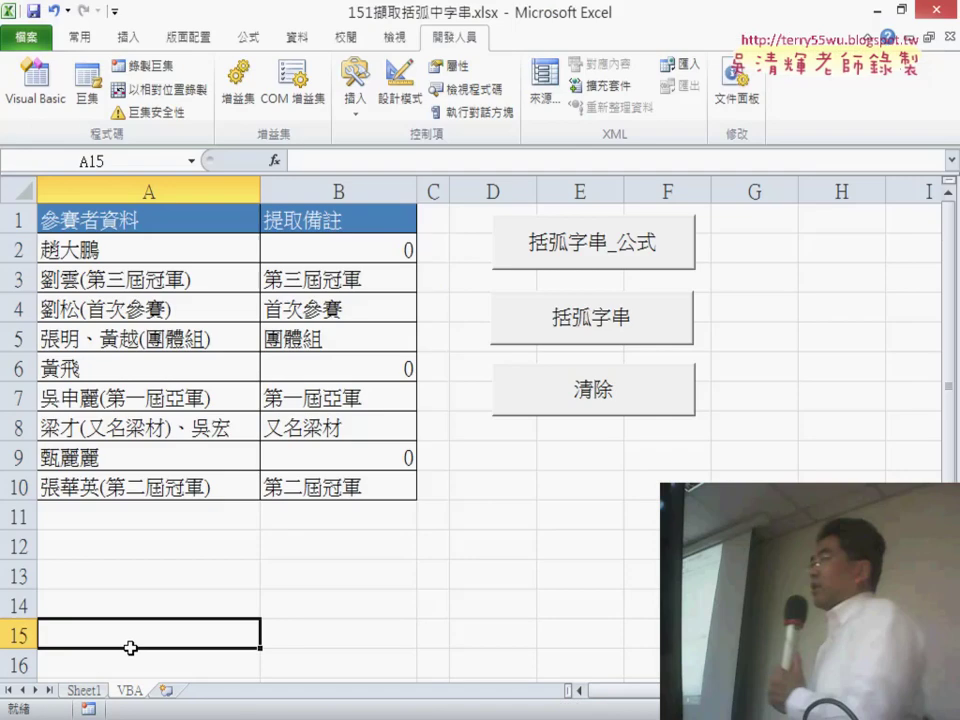
click(375, 248)
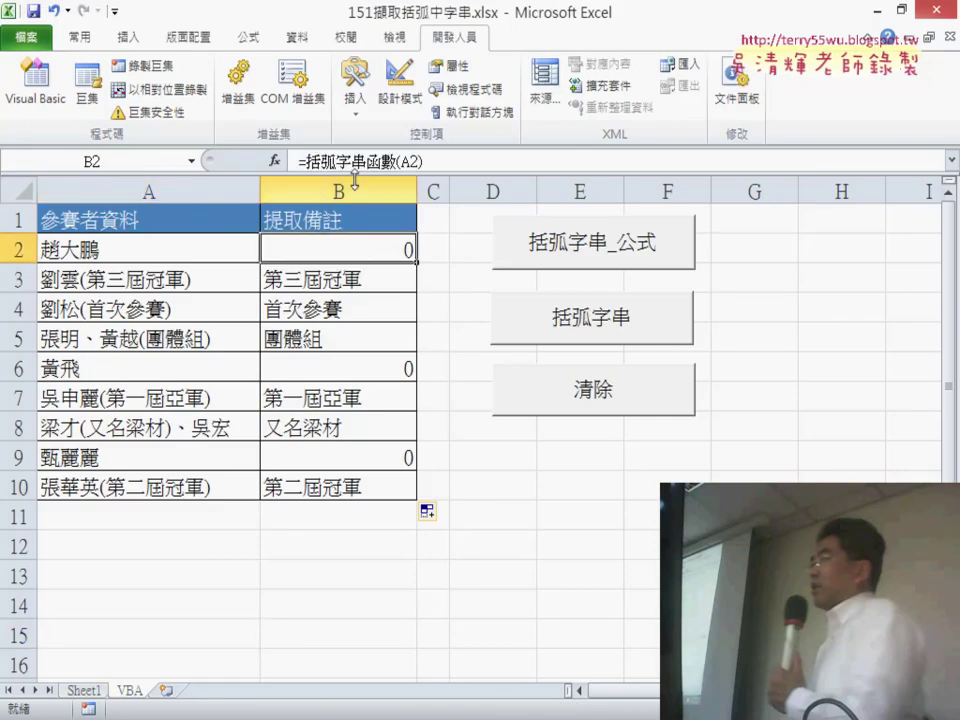
click(300, 161)
click(251, 161)
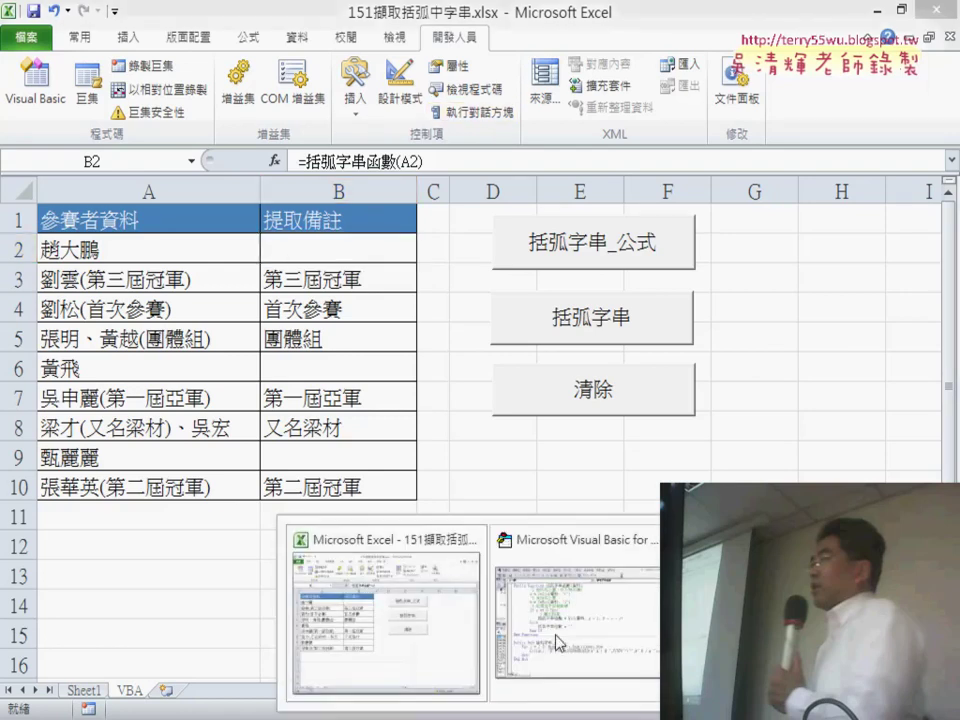
click(556, 643)
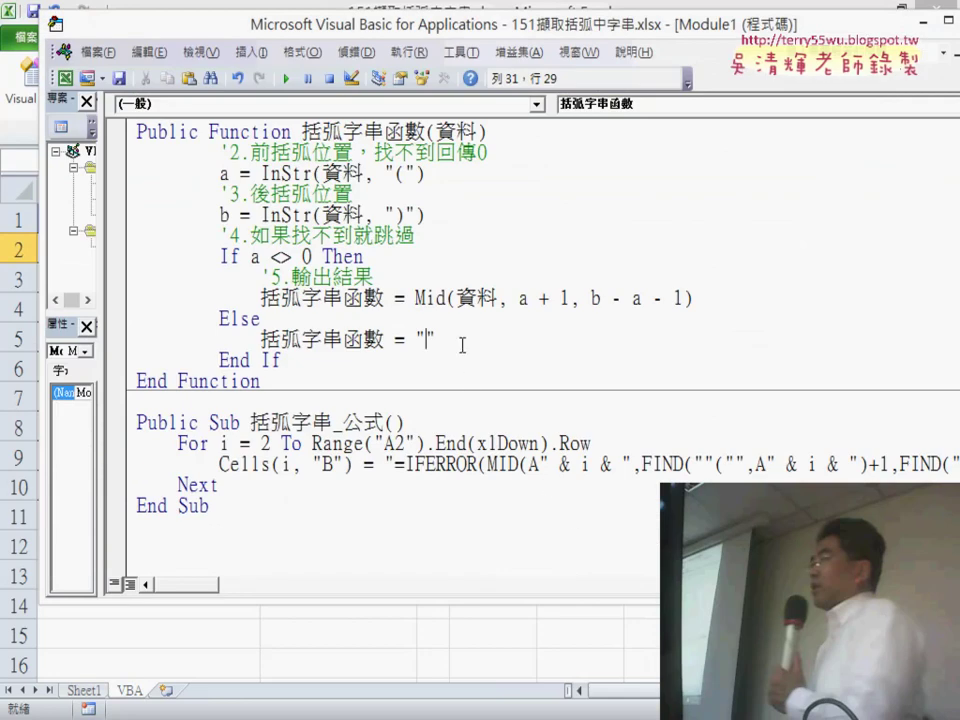
Select and review the newly added Else branch lines
drag(462, 344, 137, 326)
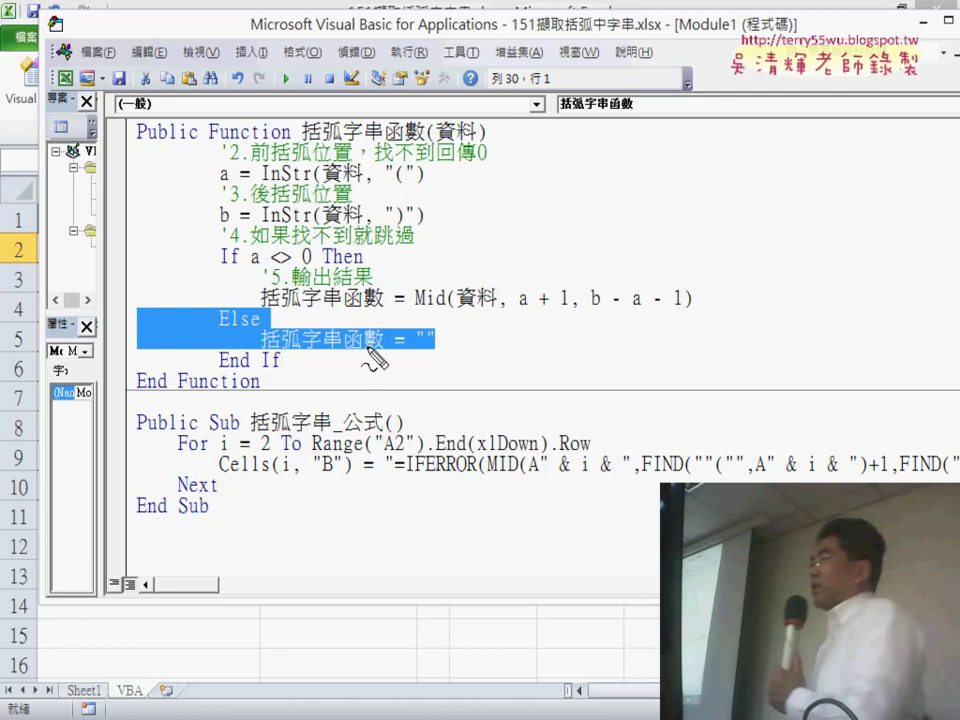
drag(396, 355, 434, 358)
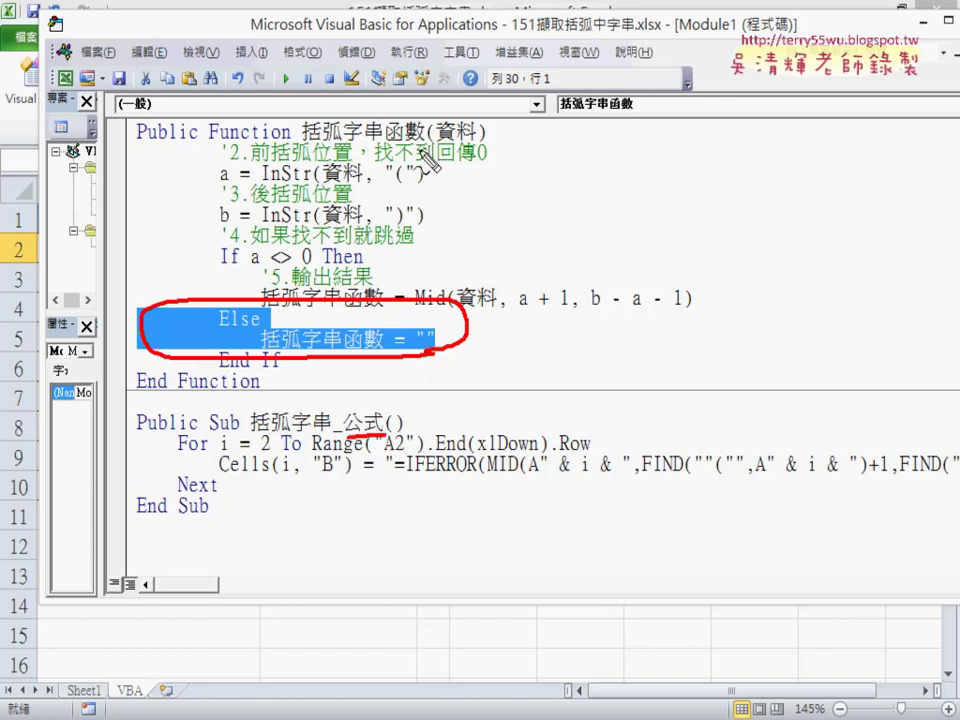
click(454, 339)
scroll(454, 332, up, 3)
scroll(456, 327, up, 2)
scroll(458, 322, up, 2)
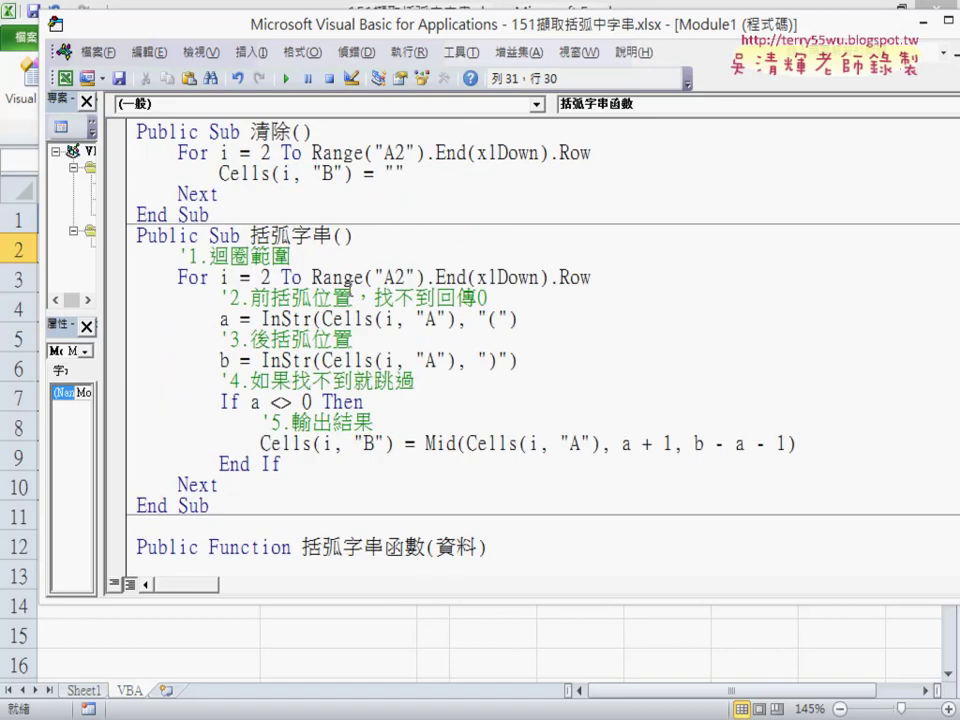
Compare the loop macro's InStr, Mid and If block with the function's Else branch
click(221, 320)
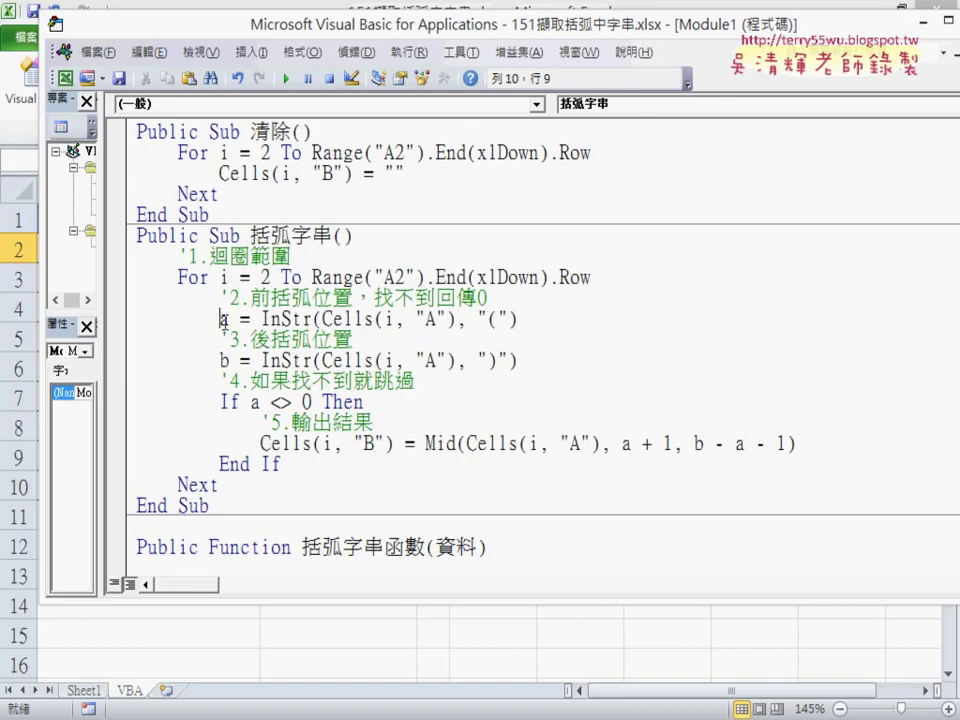
drag(261, 320, 298, 320)
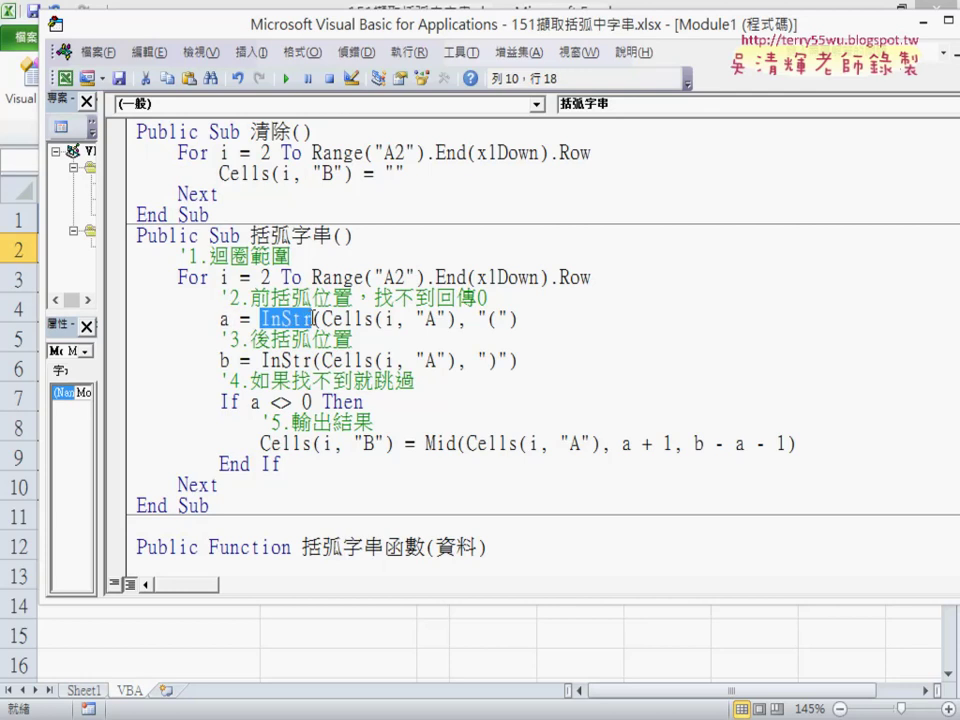
mouse_move(317, 443)
mouse_down()
mouse_move(343, 443)
mouse_move(85, 408)
mouse_up()
click(331, 466)
scroll(489, 405, down, 2)
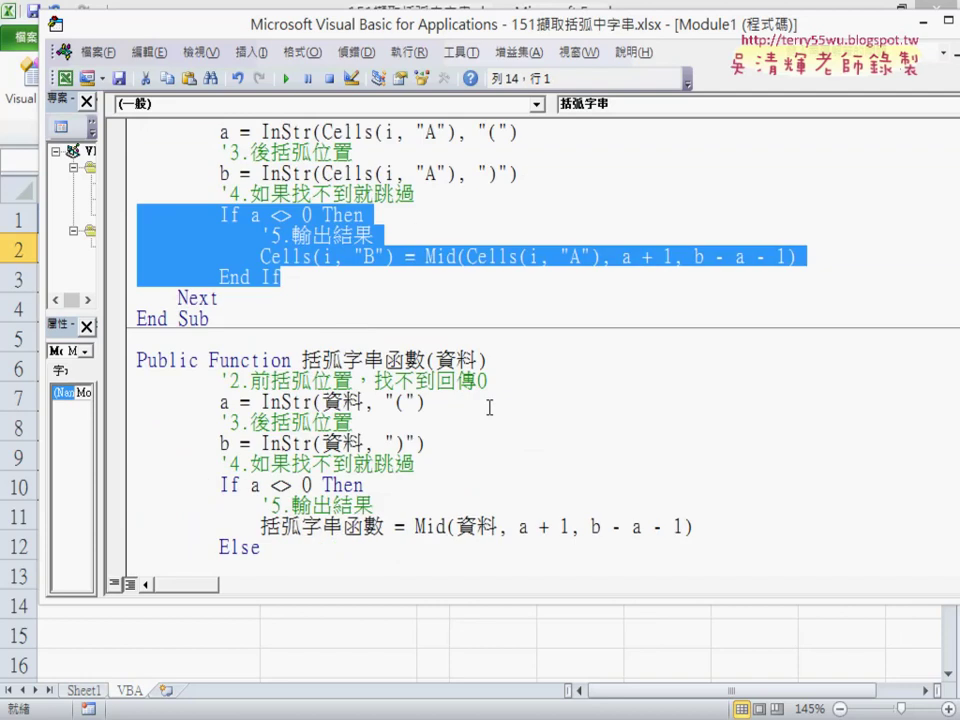
scroll(489, 405, up, 2)
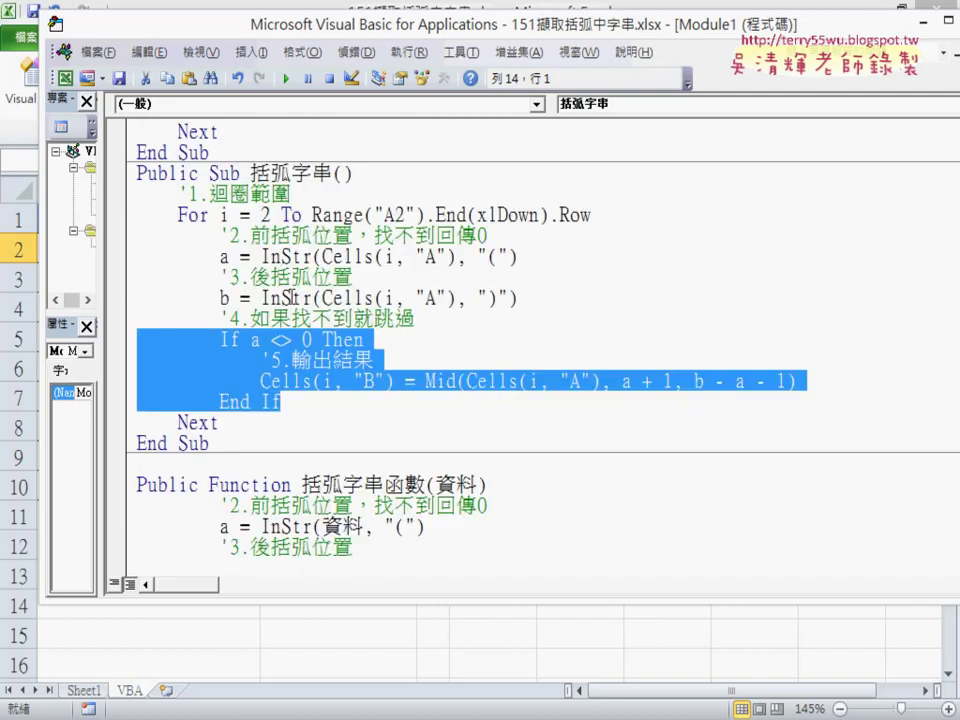
mouse_move(317, 401)
mouse_down()
mouse_move(177, 315)
mouse_move(137, 236)
mouse_up()
scroll(235, 325, down, 3)
scroll(366, 487, down, 1)
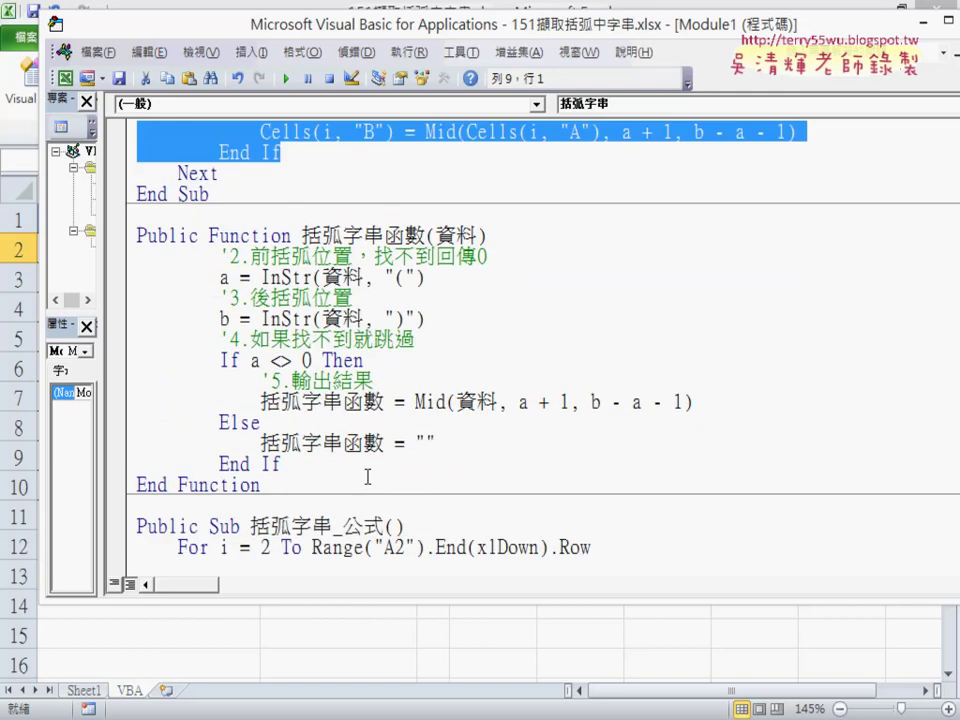
drag(261, 423, 186, 425)
drag(435, 443, 137, 423)
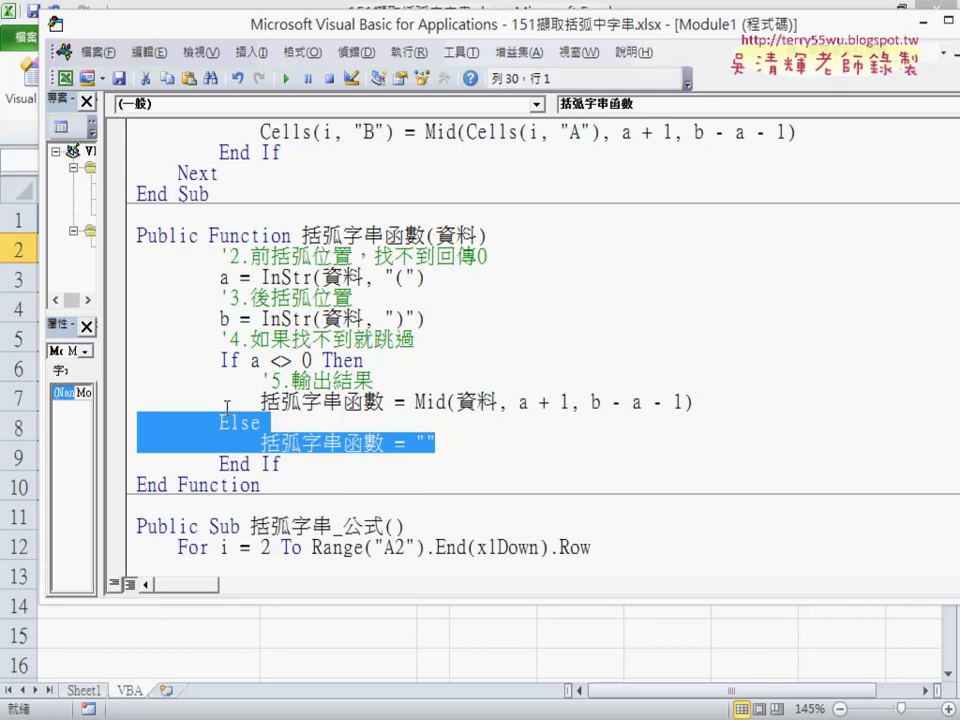
click(385, 712)
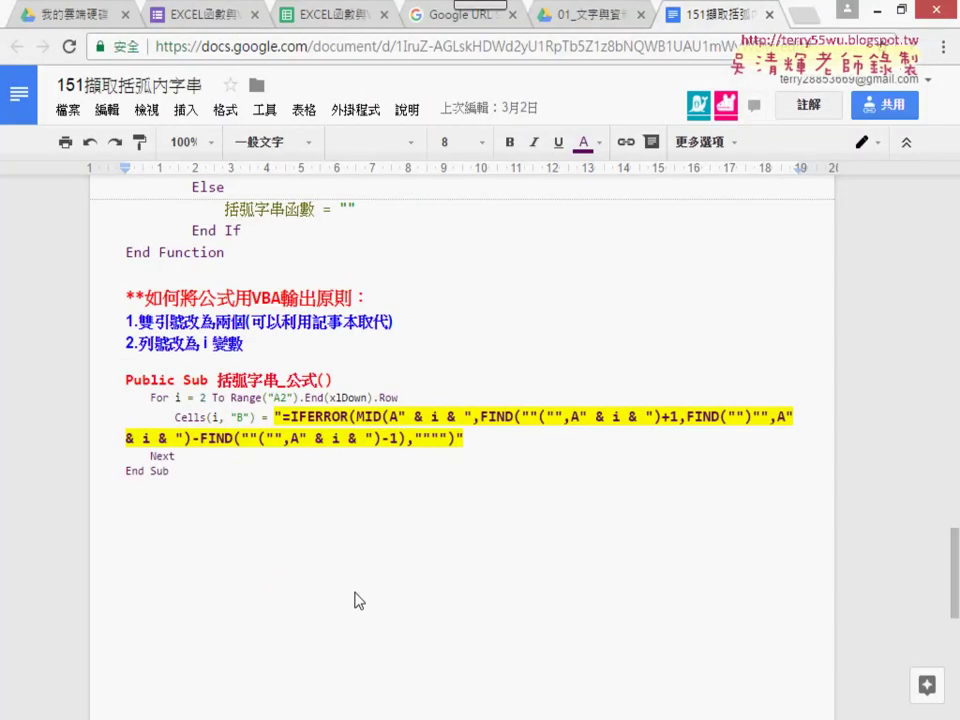
Scroll the notes up to the Public Function 括弧字串函數 block
scroll(358, 600, up, 5)
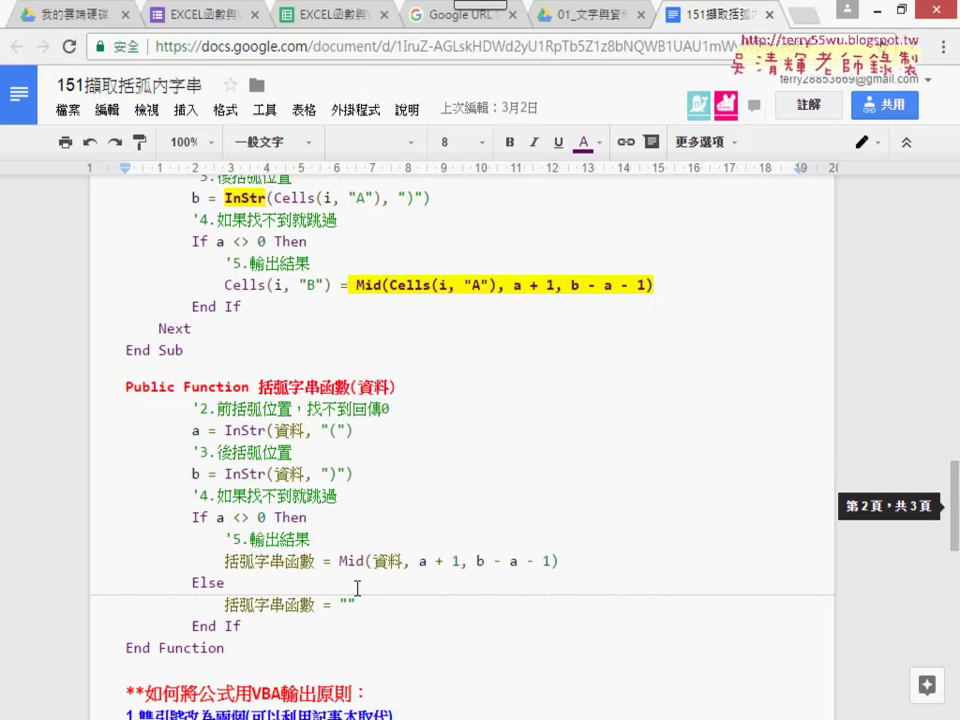